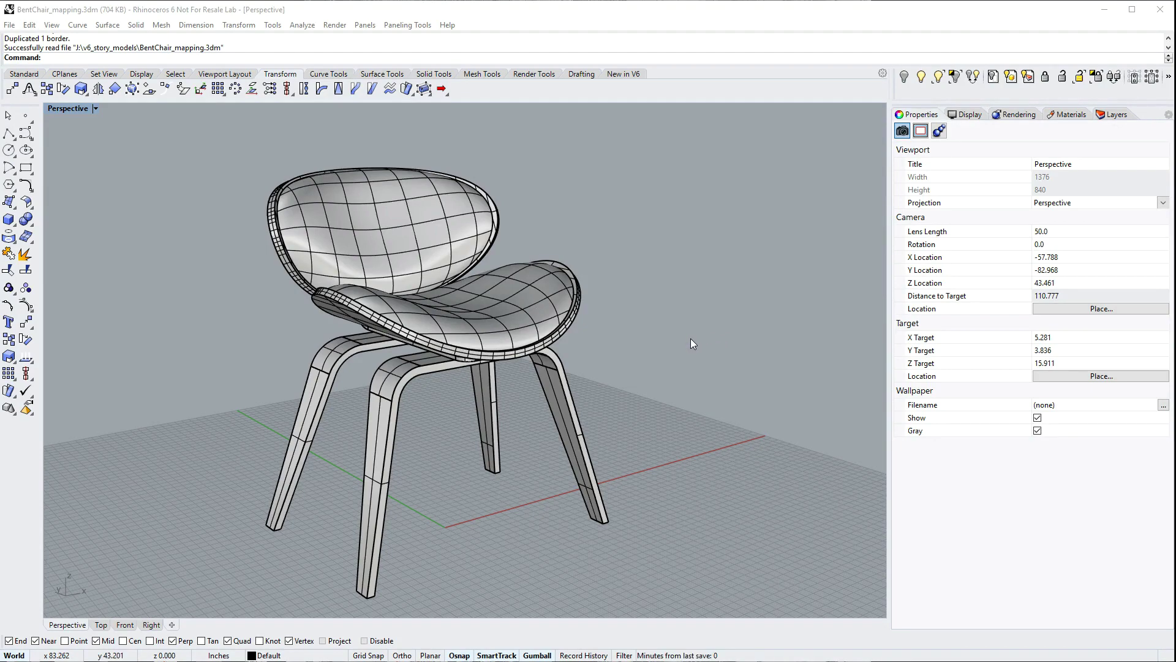
# Check which render engine is set as the current renderer.
pyautogui.click(335, 25)
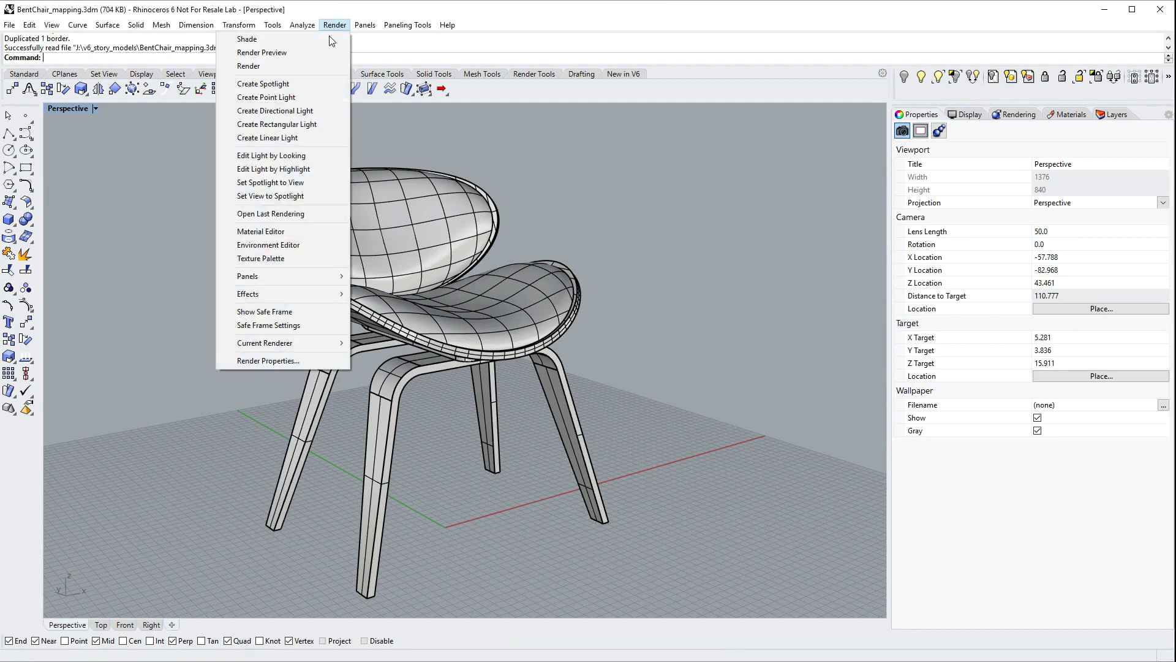
pyautogui.moveTo(303, 344)
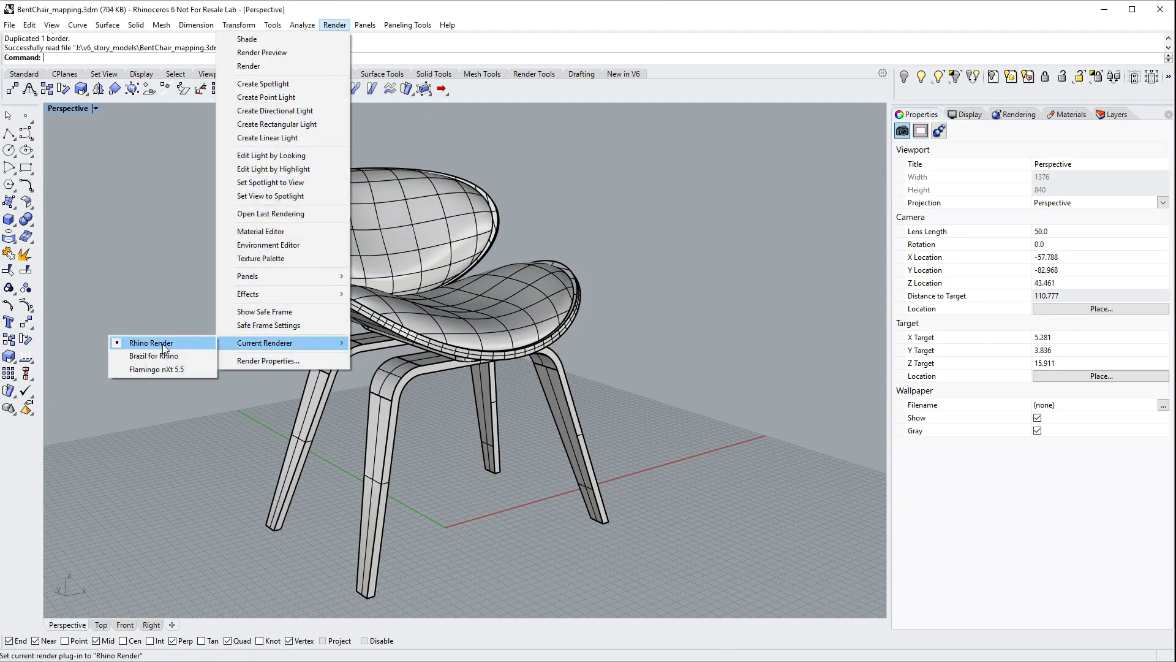
pyautogui.click(154, 270)
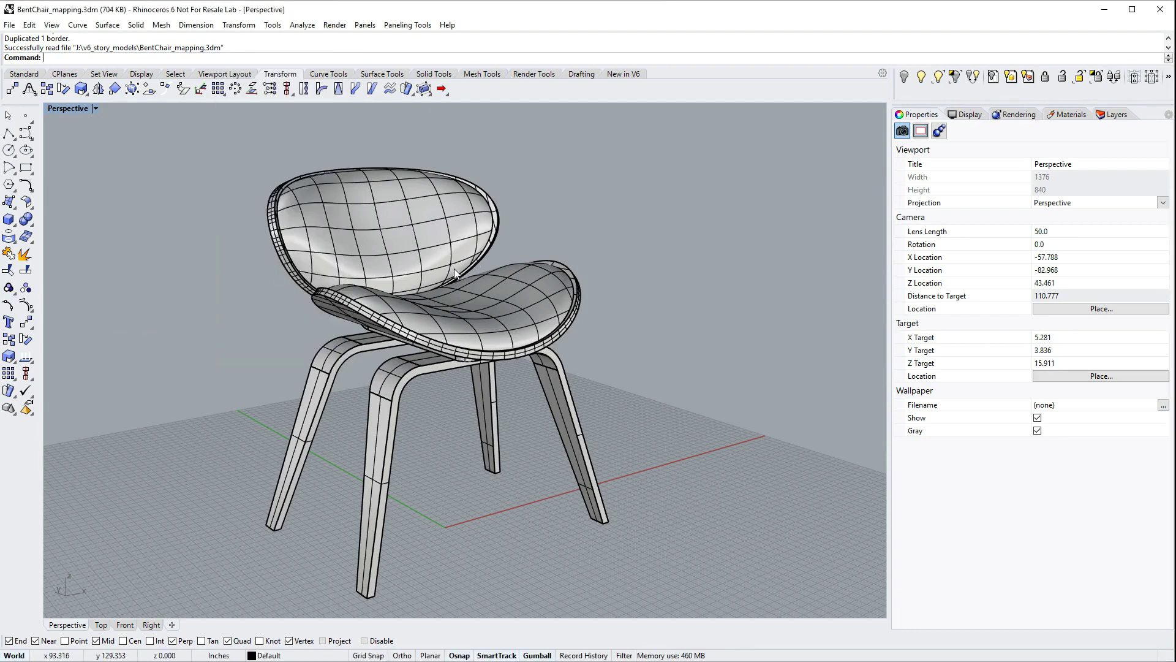
# Show the model's materials list.
pyautogui.click(1072, 117)
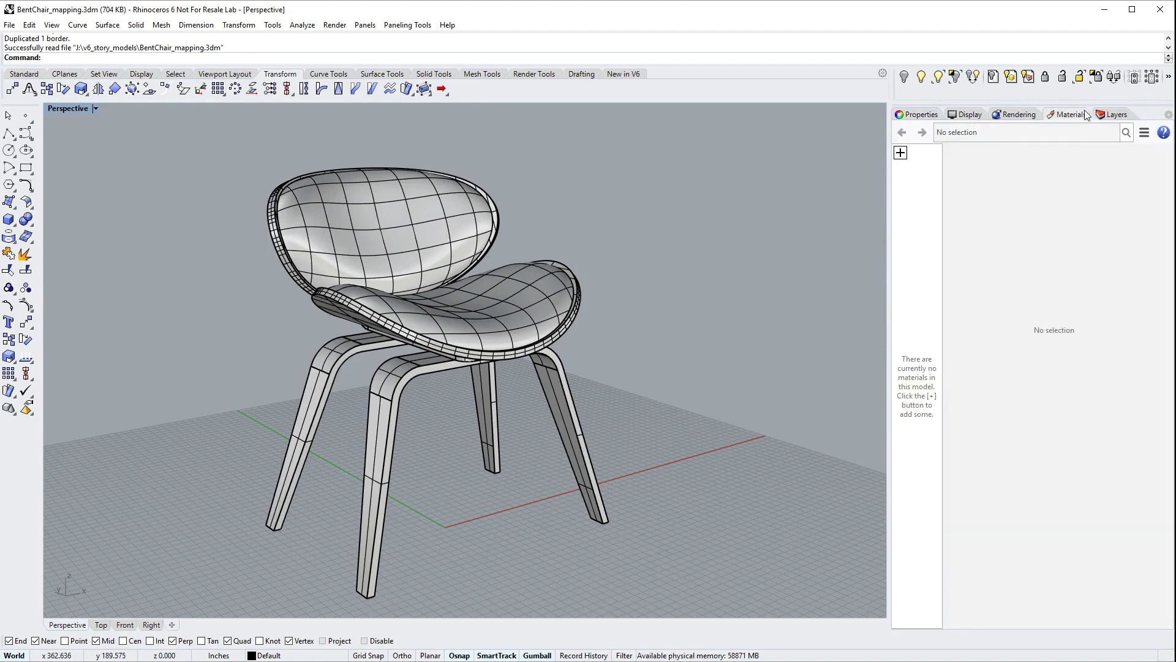
pyautogui.click(364, 25)
pyautogui.click(364, 25)
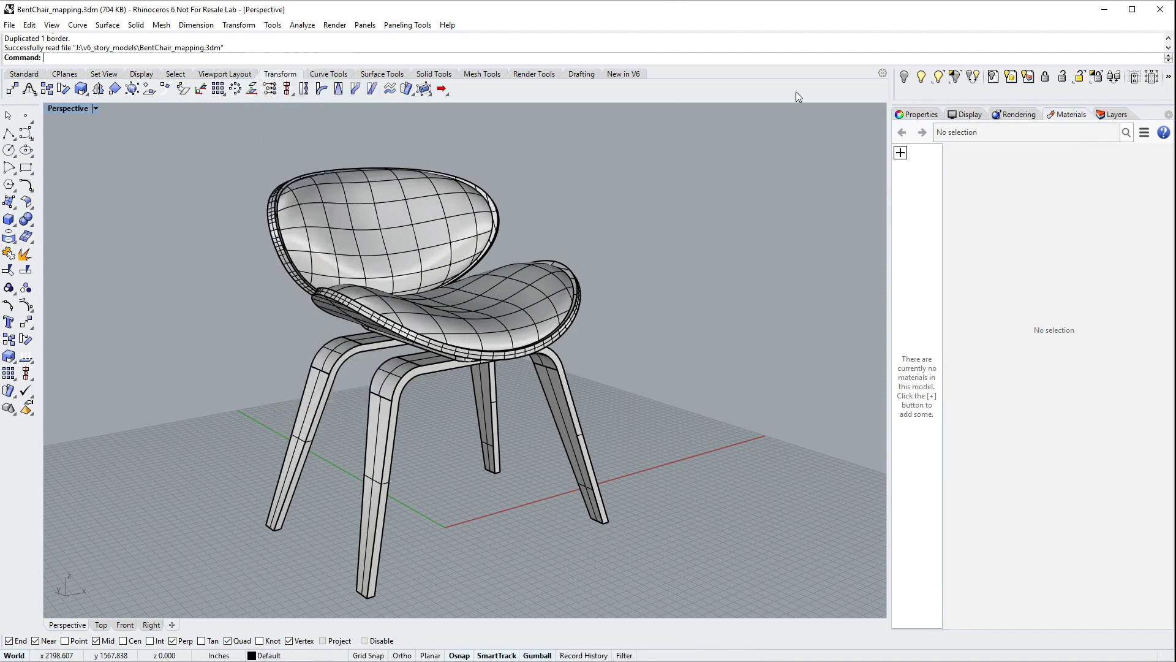
# Turn the materials display's horizontal layout off and back on.
pyautogui.click(1144, 133)
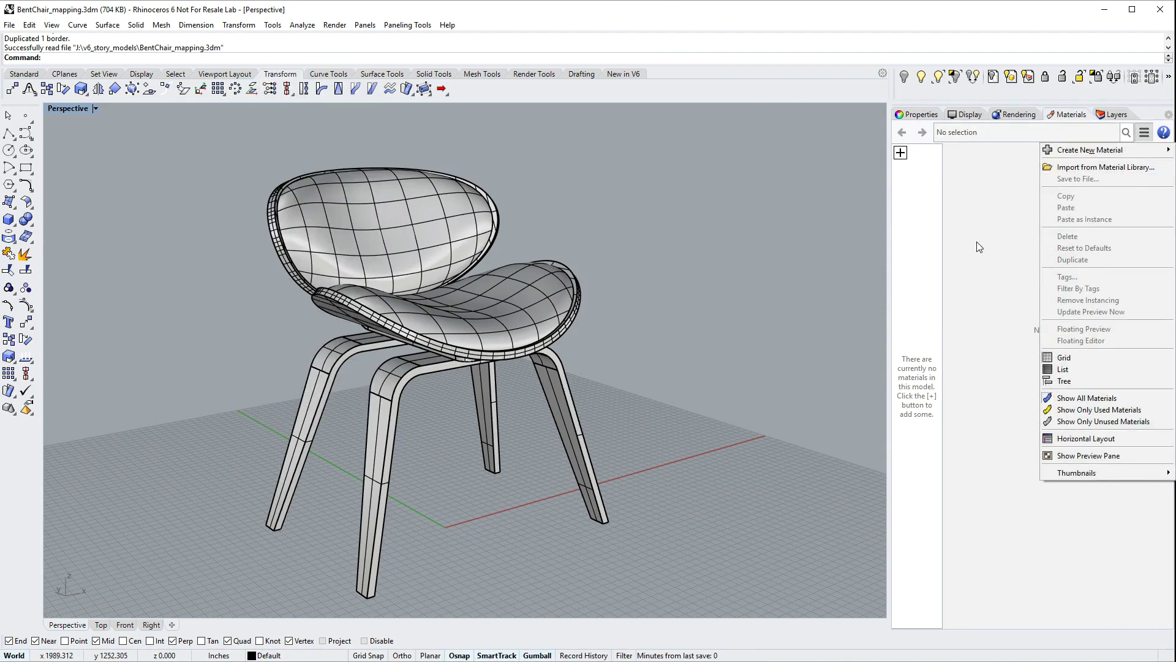
pyautogui.click(1097, 439)
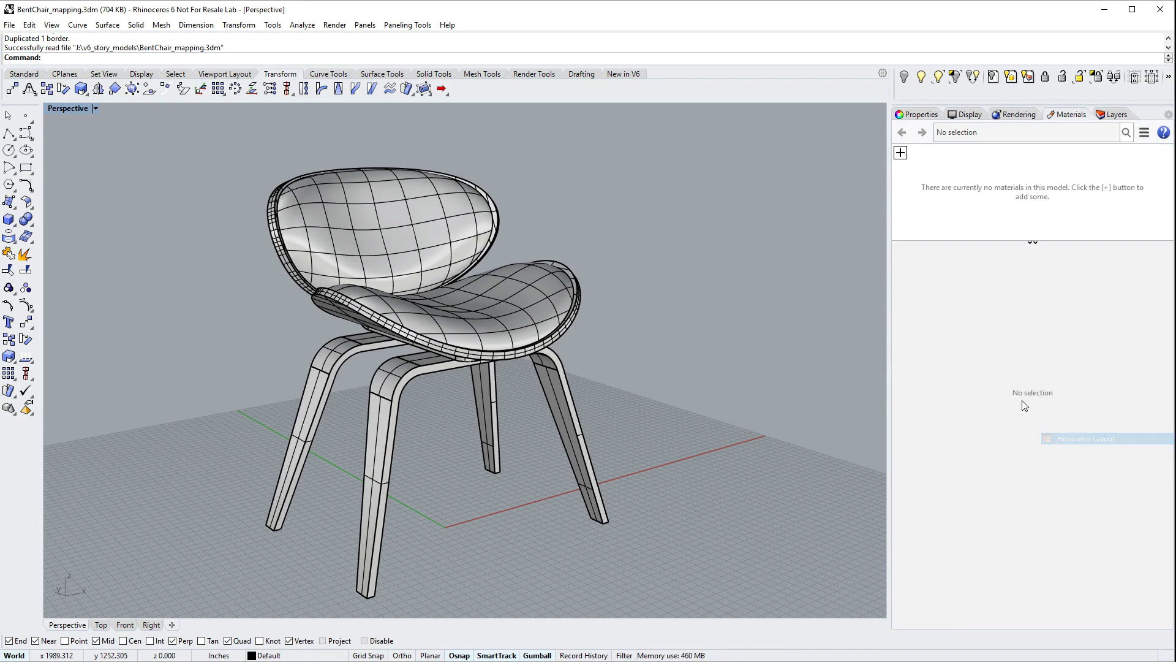
pyautogui.click(1145, 133)
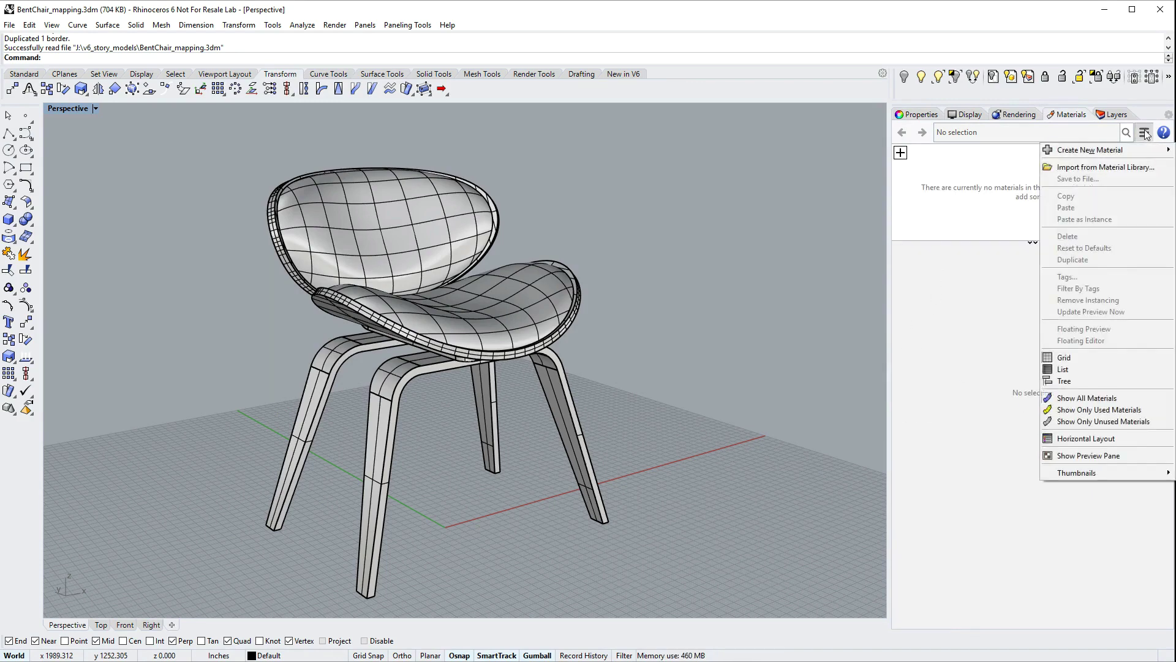
pyautogui.click(1098, 441)
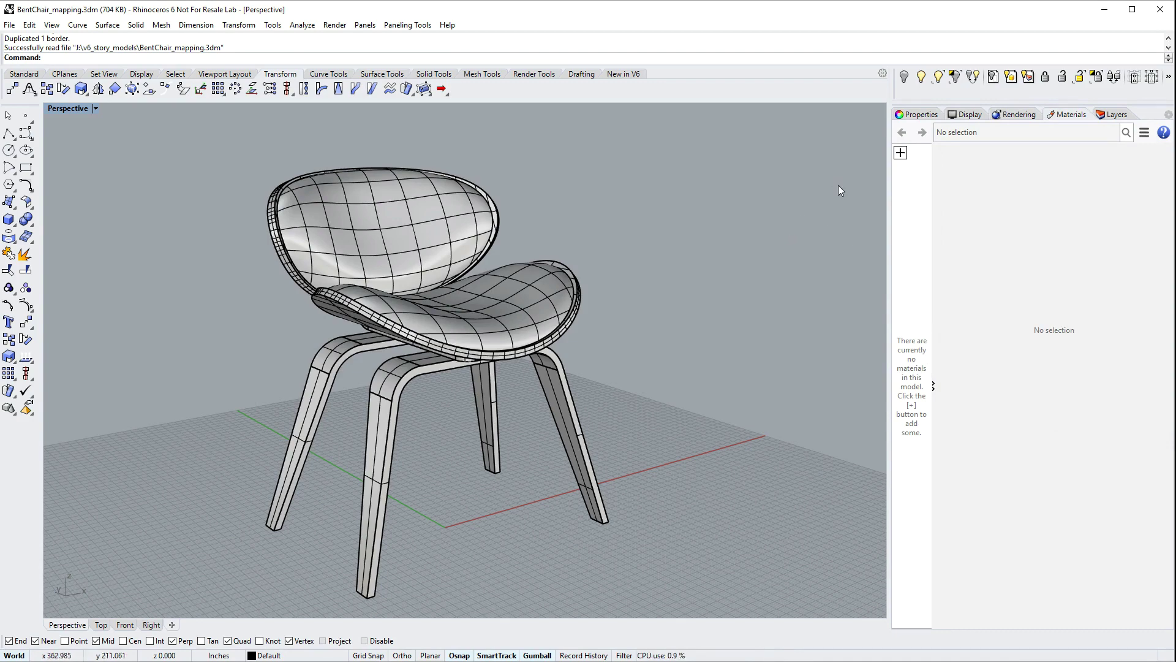
# Set the Perspective viewport to the Rendered display mode and check the mode in the display settings.
pyautogui.click(95, 108)
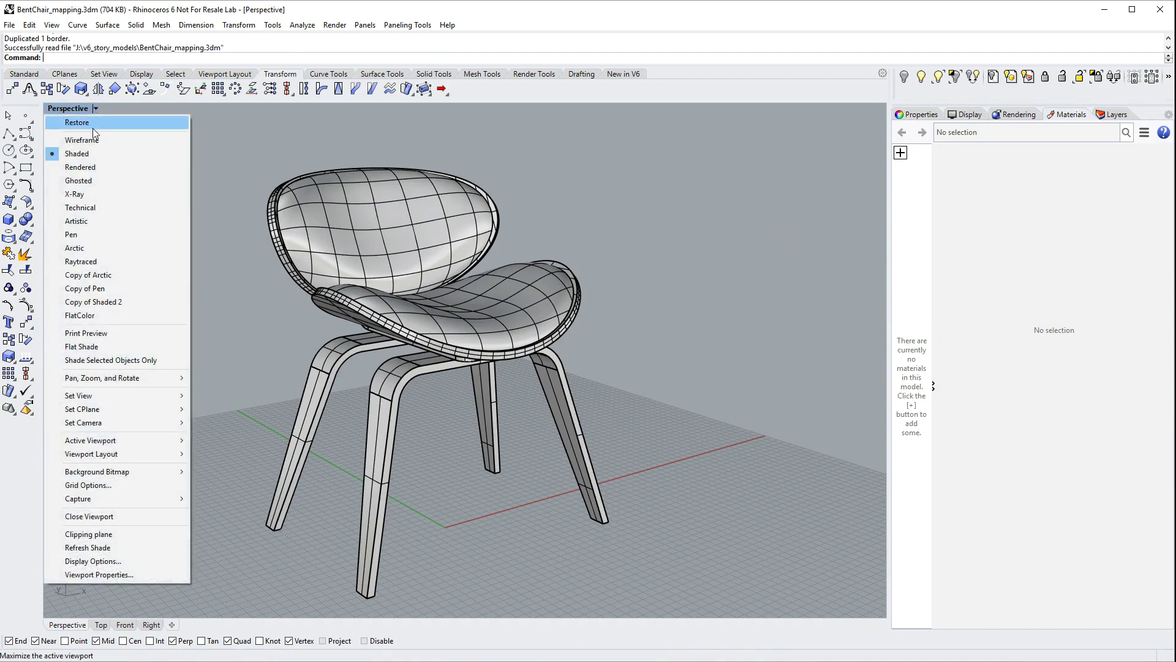
pyautogui.click(94, 167)
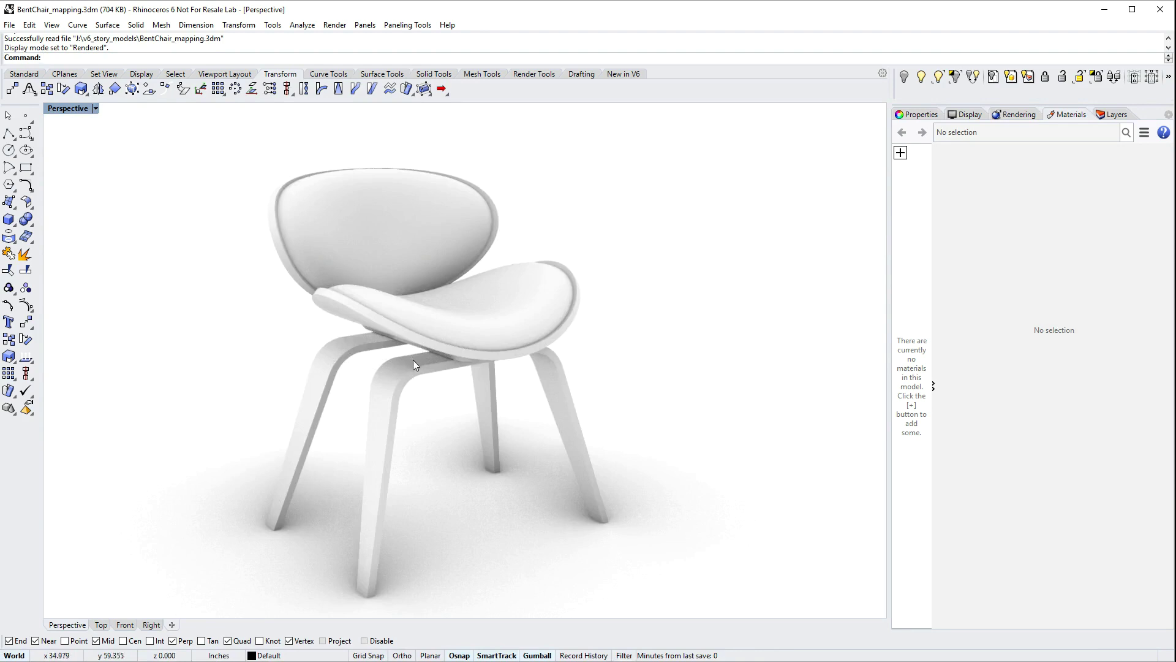
pyautogui.click(968, 115)
pyautogui.click(1063, 141)
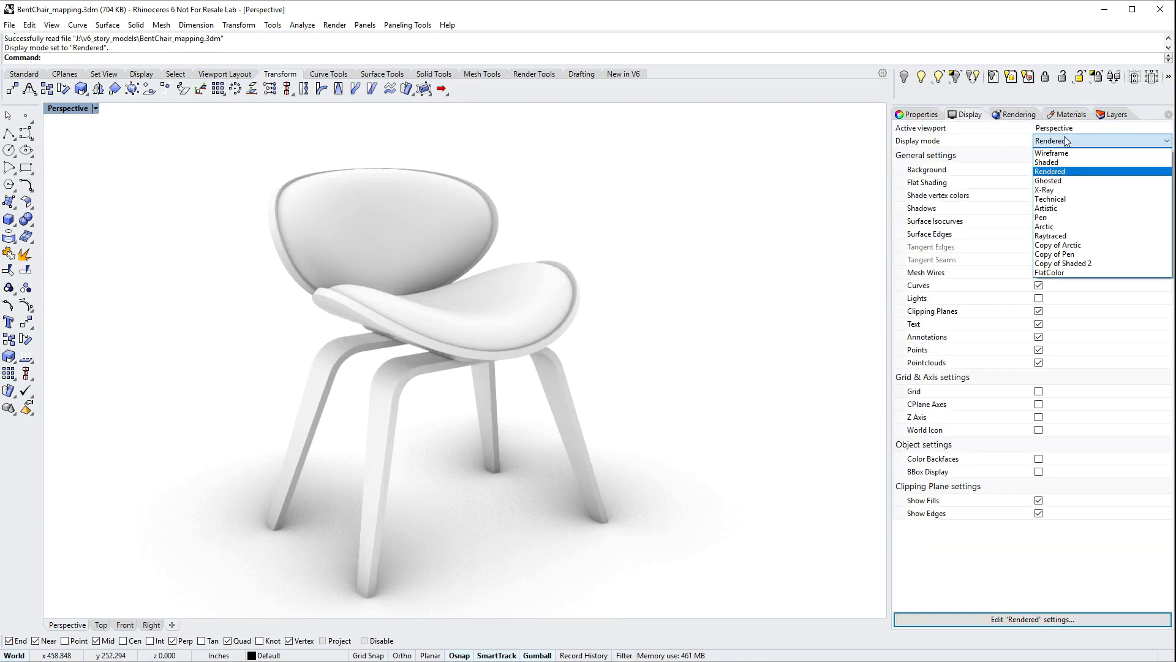
pyautogui.click(1071, 142)
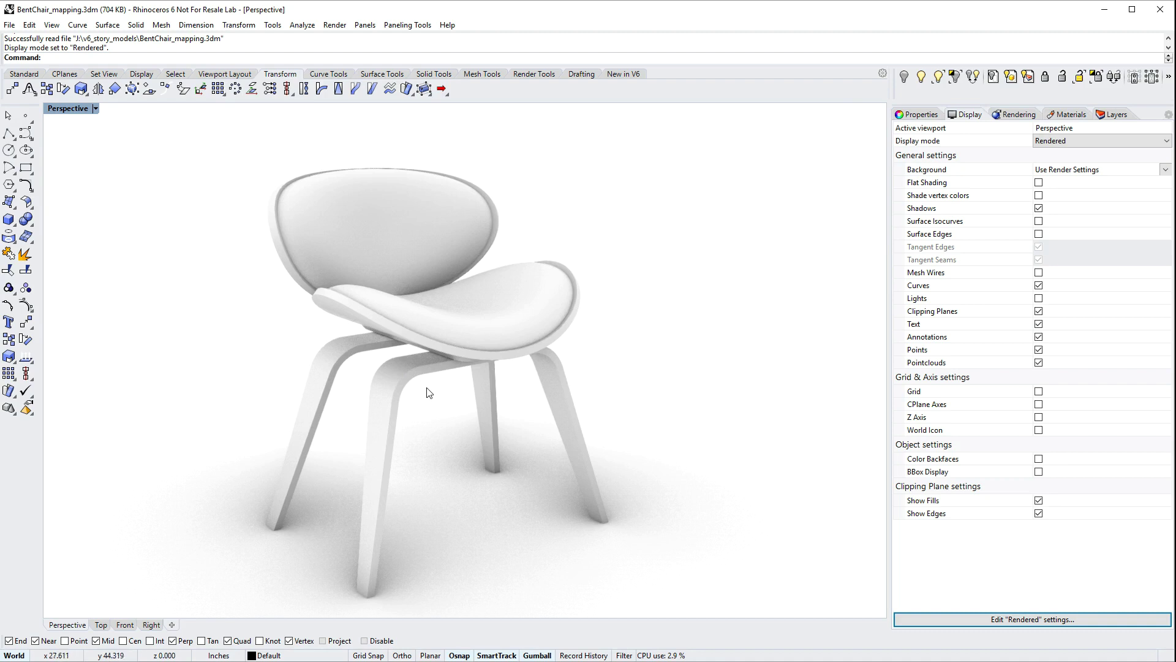
# Import the African teak polished material from the Wood folder of the material library.
pyautogui.click(1083, 114)
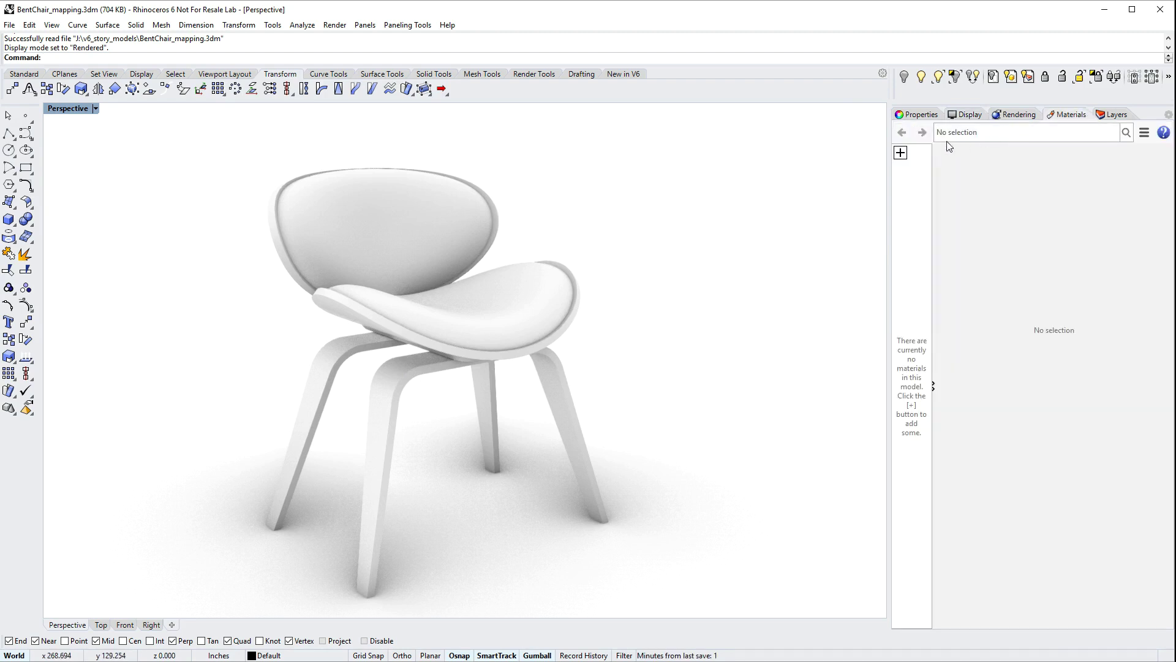
pyautogui.click(901, 152)
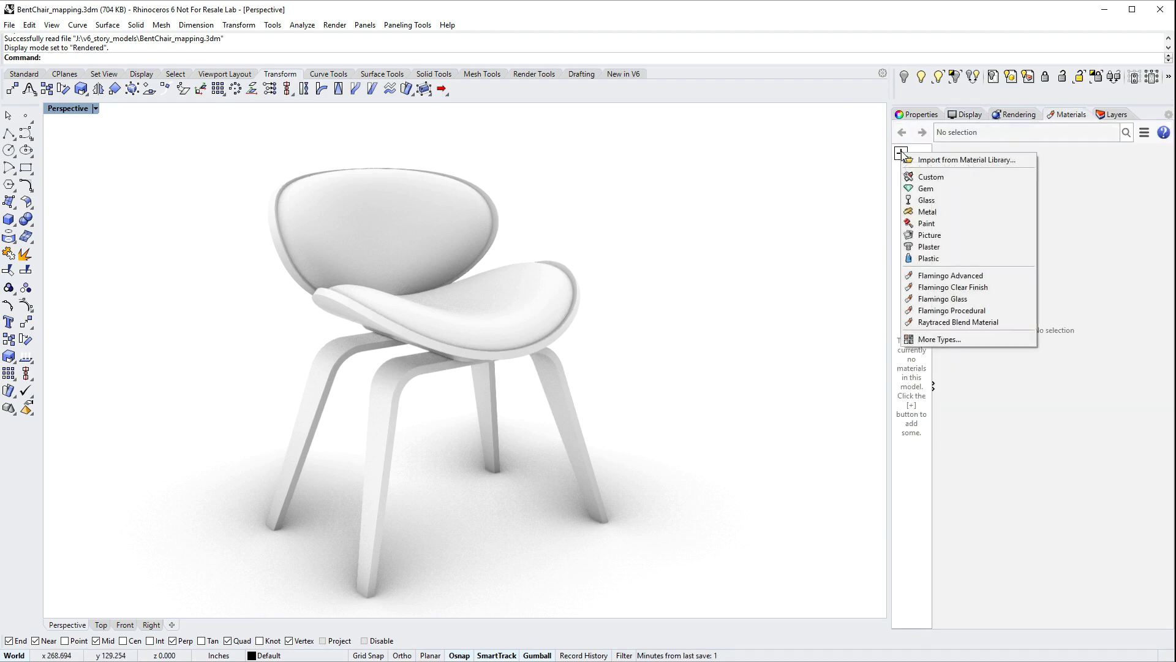
pyautogui.click(937, 160)
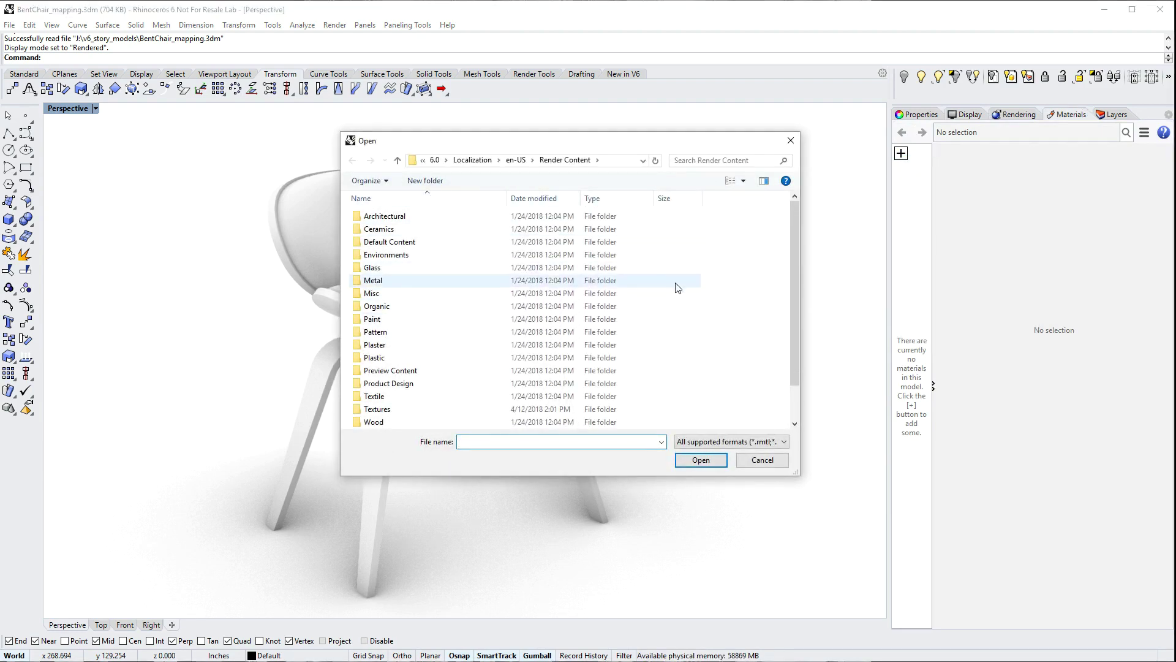
pyautogui.doubleClick(375, 424)
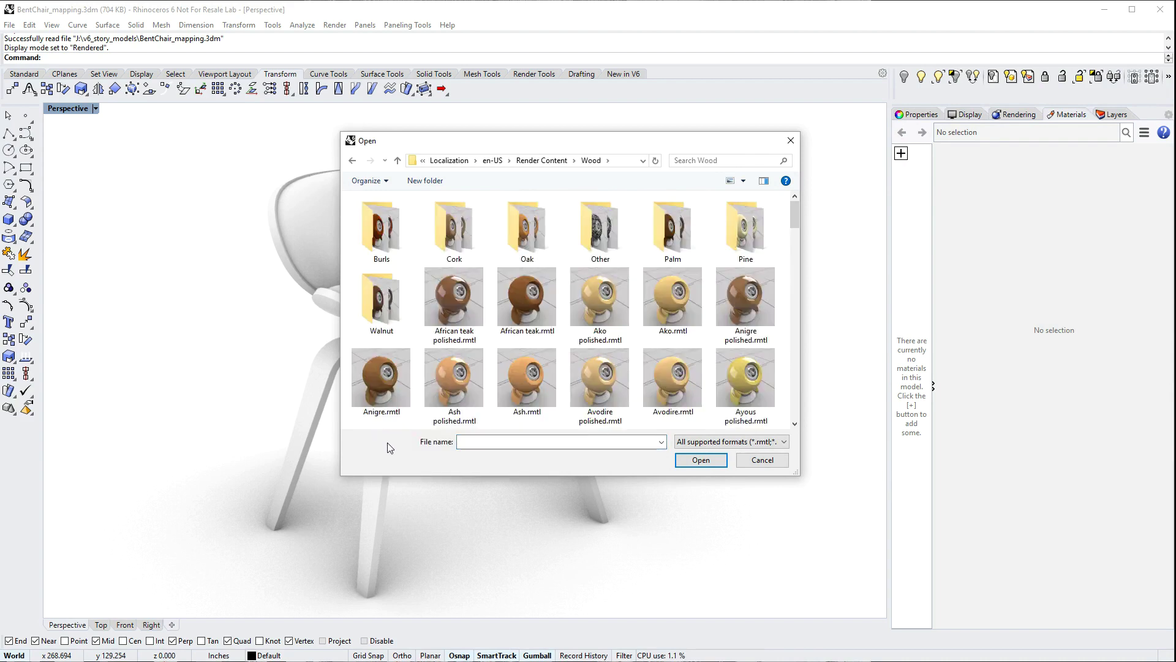
pyautogui.click(744, 182)
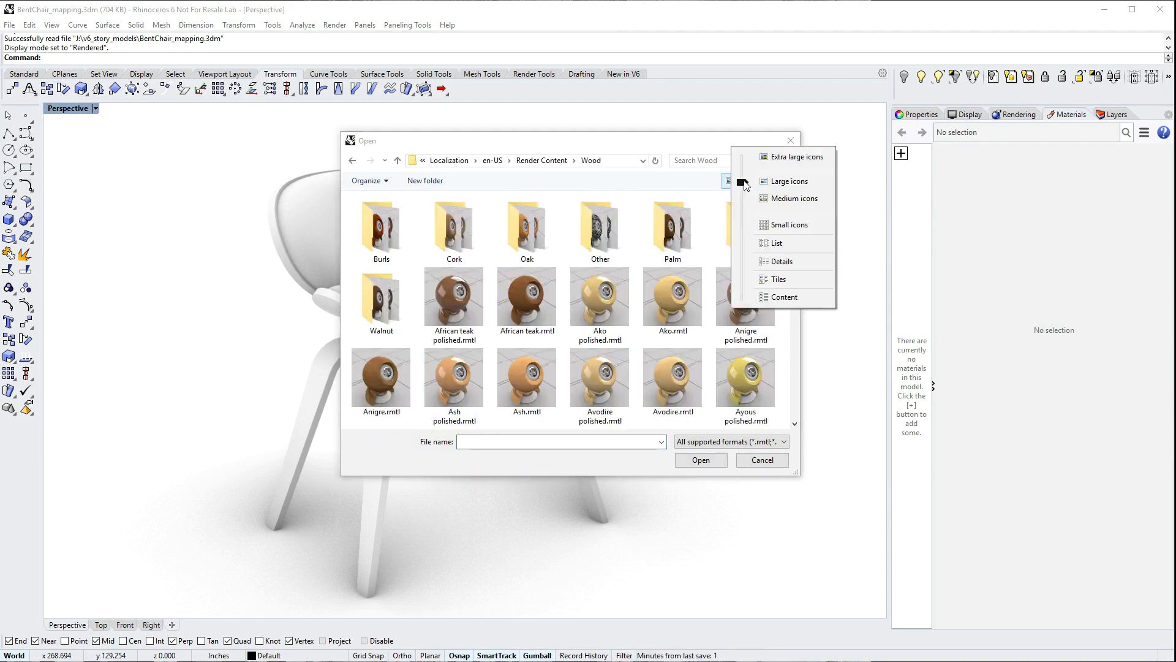
pyautogui.click(790, 182)
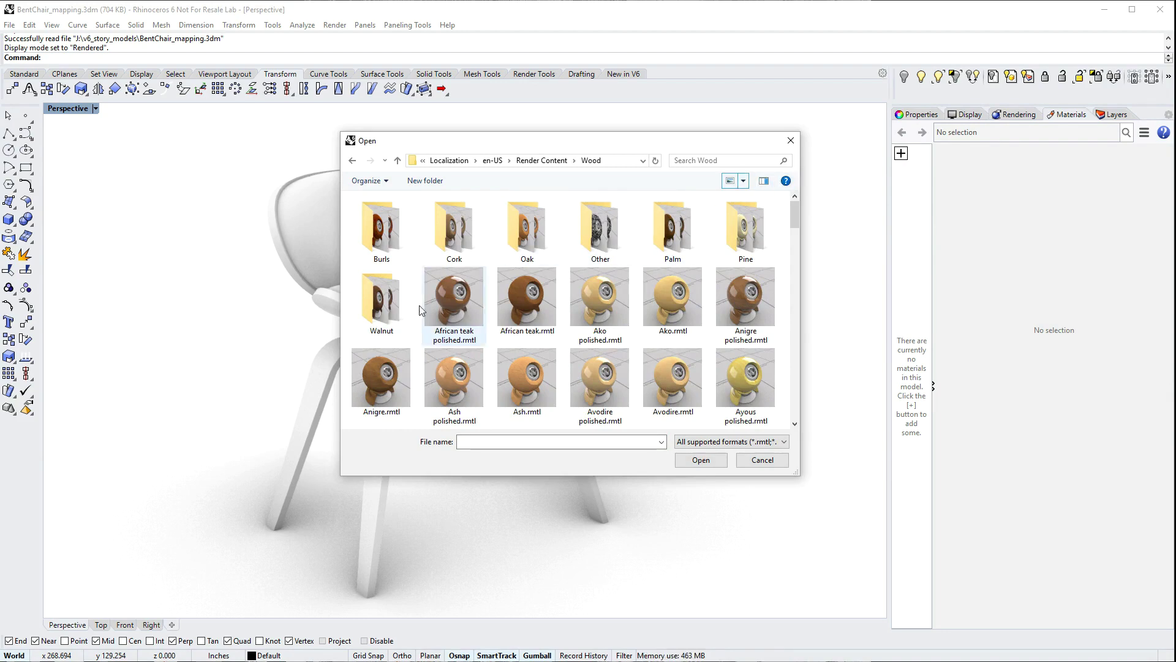
pyautogui.doubleClick(461, 299)
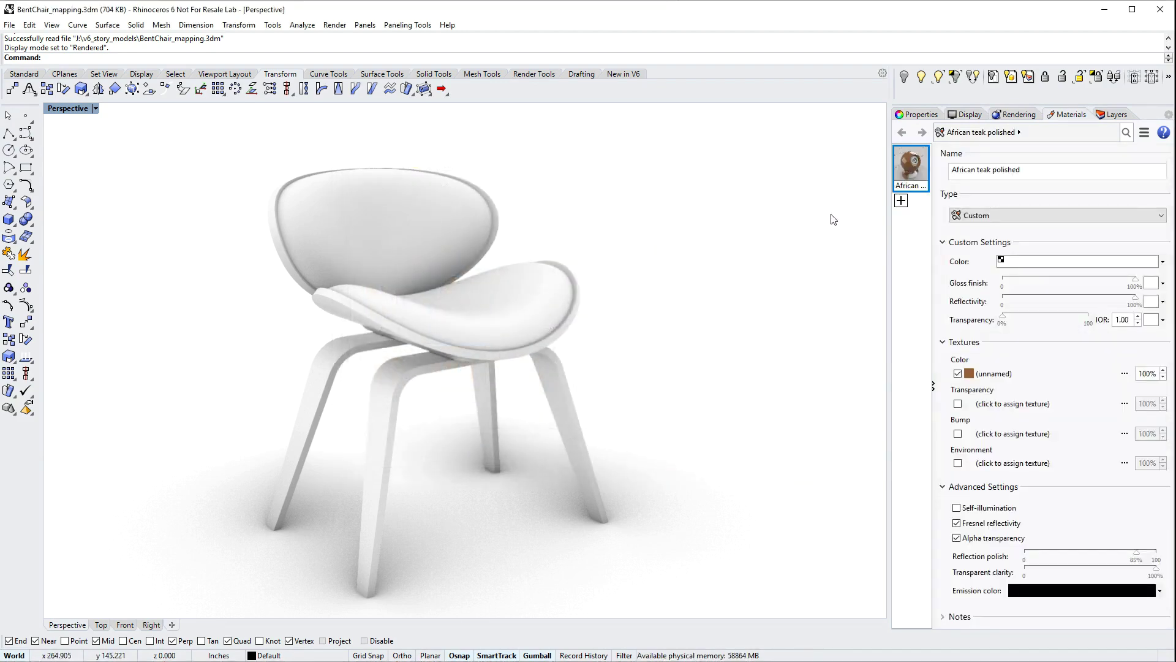
# Inspect the bitmap color texture of the African teak polished material and look up the DownloadLibraryTextures command without running it.
pyautogui.click(994, 373)
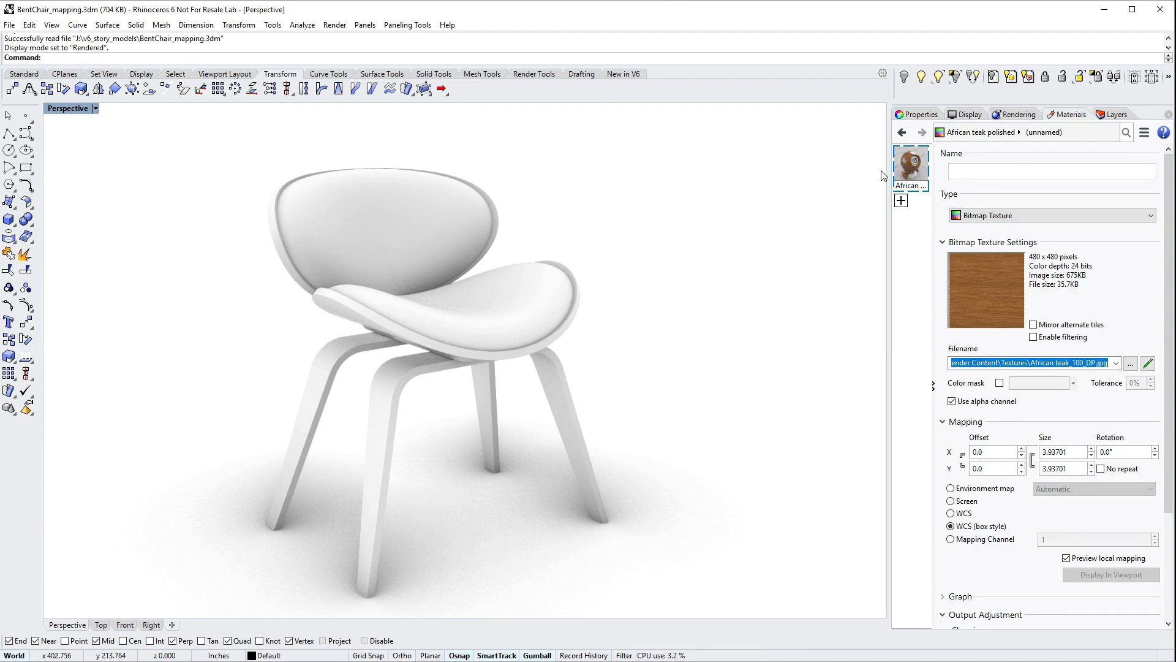
pyautogui.click(912, 164)
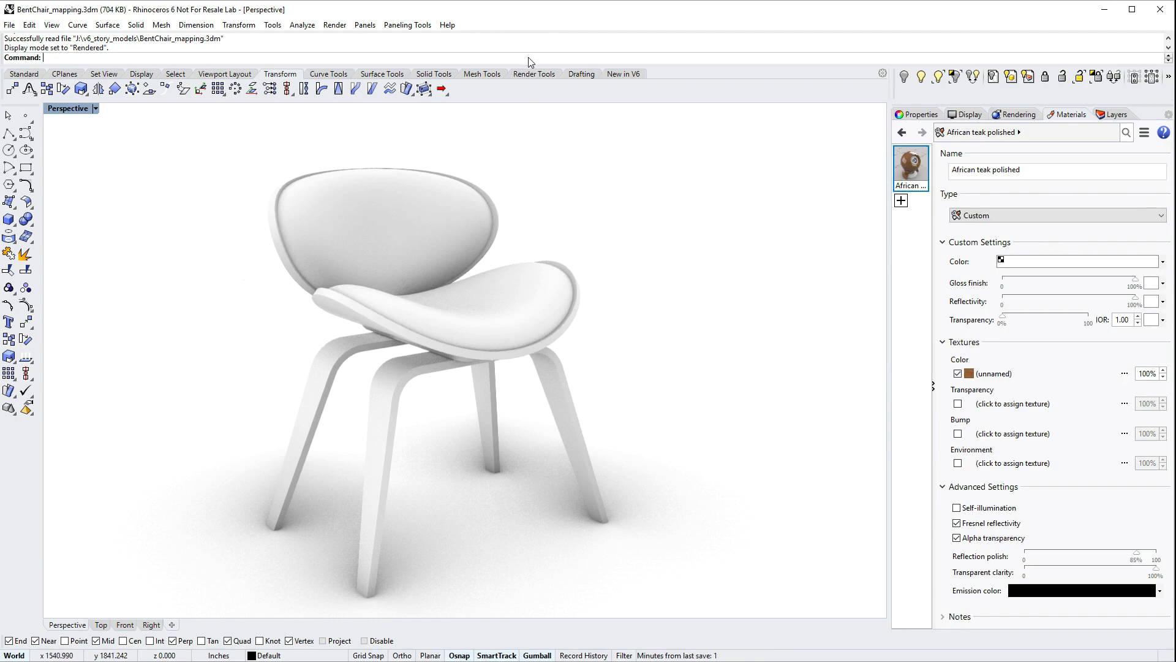
pyautogui.write('DownloadLibraryTextures')
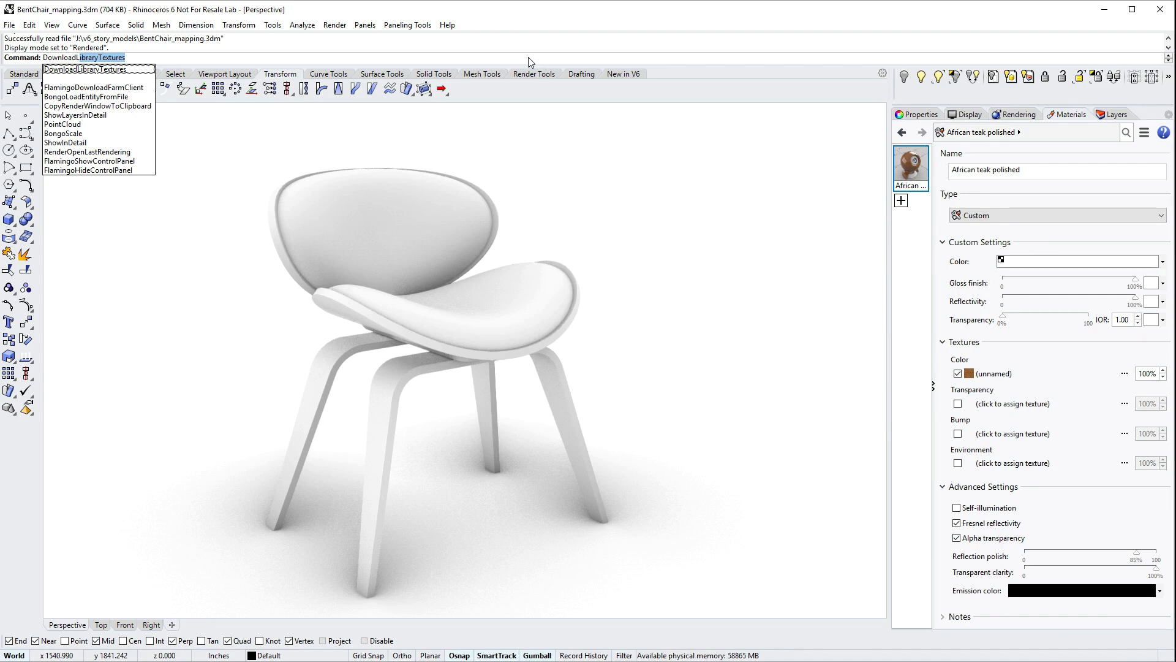
pyautogui.press('Escape')
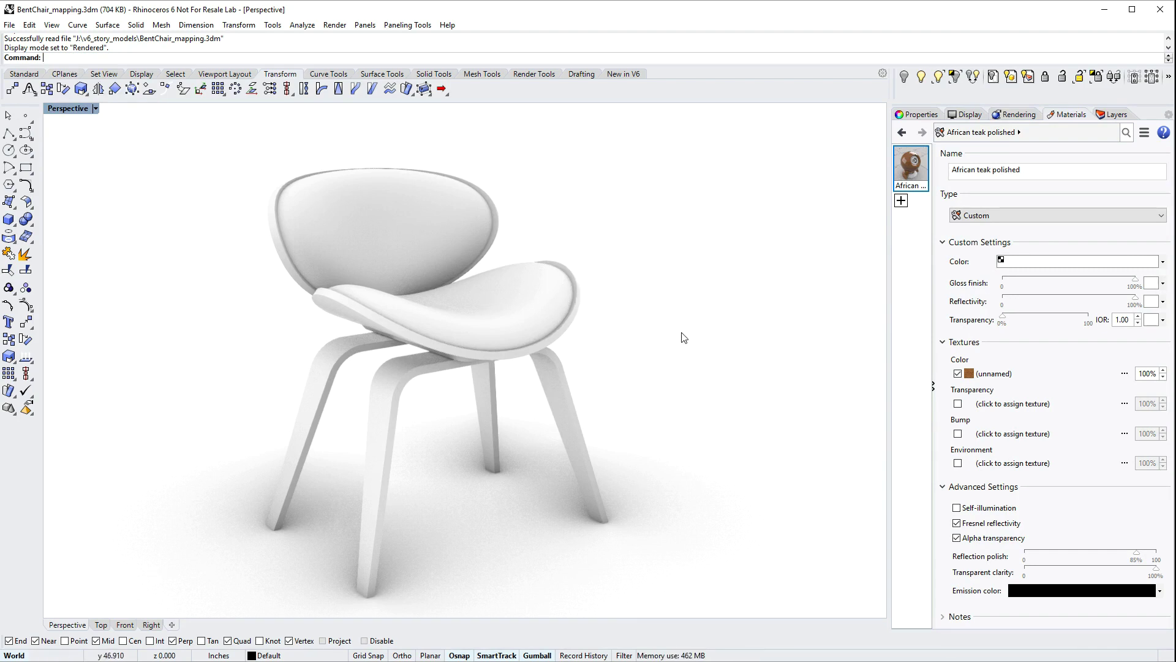
# Isolate the chair's seat shell and the bent leg piece nearest the viewer.
pyautogui.click(570, 330)
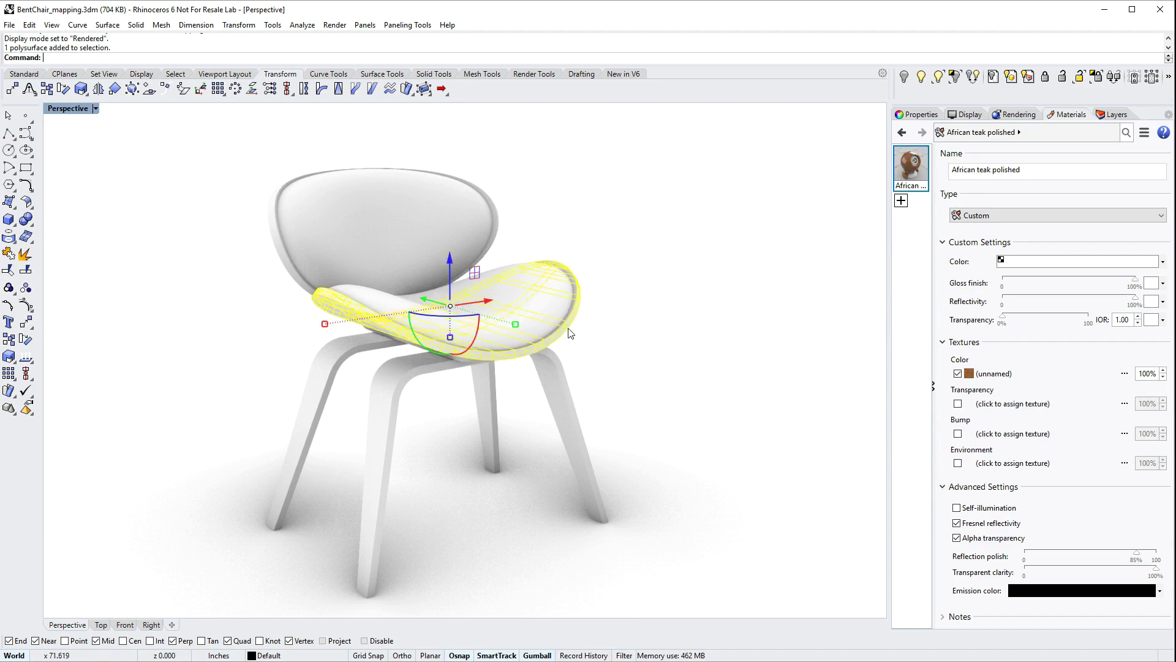
pyautogui.keyDown('shift'); pyautogui.click(557, 366); pyautogui.keyUp('shift')
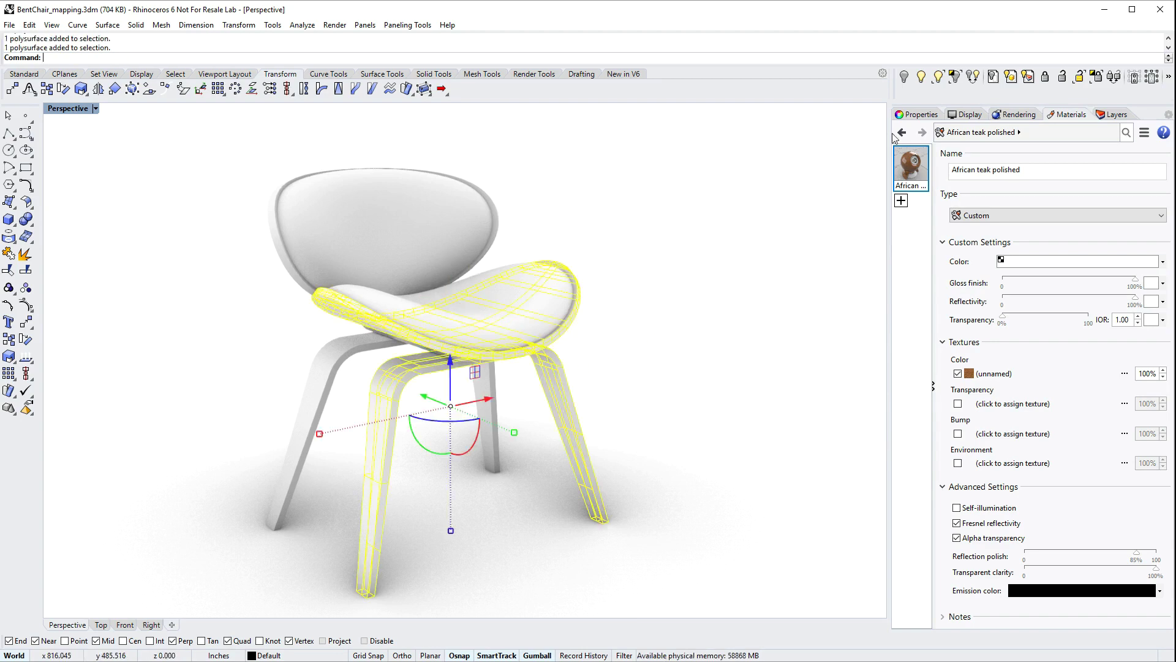
pyautogui.click(955, 77)
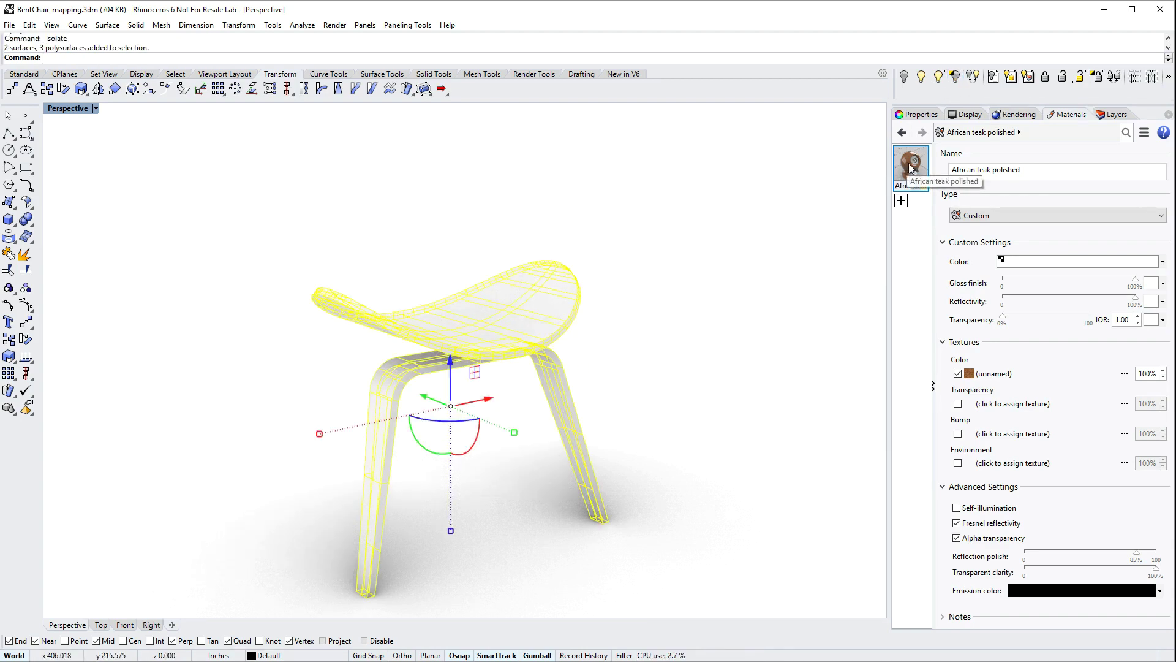
# Assign the African teak polished material to the isolated seat shell and leg piece.
pyautogui.rightClick(915, 165)
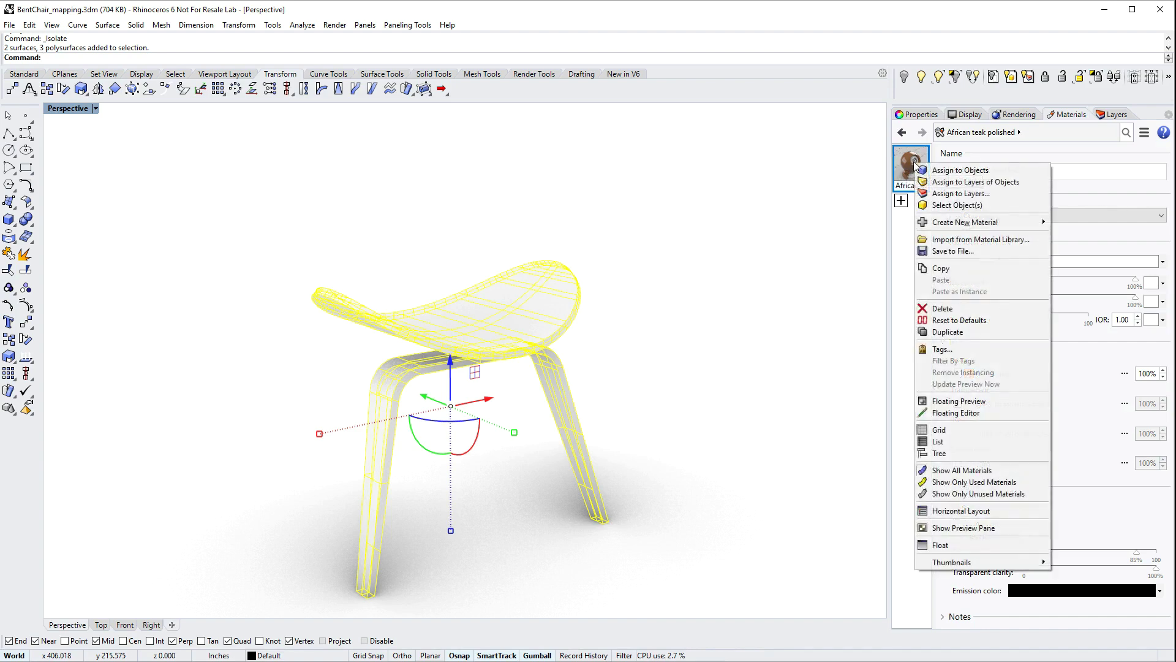
pyautogui.click(947, 172)
pyautogui.click(805, 193)
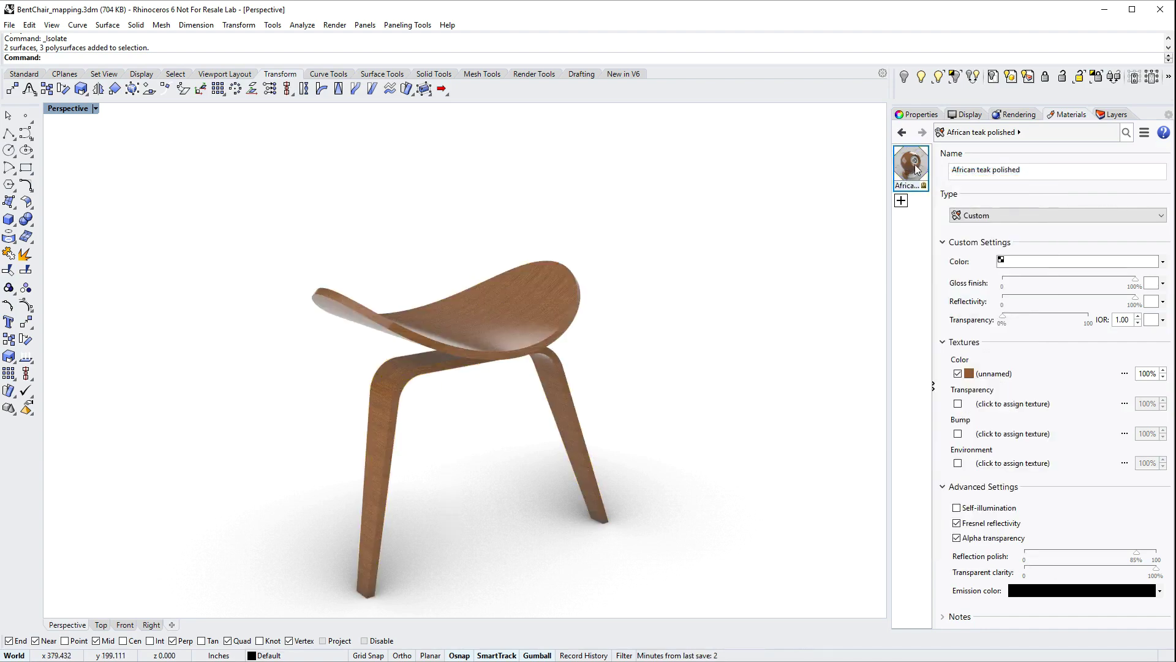
pyautogui.moveTo(914, 165); pyautogui.dragTo(524, 326)
# Turn on surface edges and surface isocurves in the Rendered display to examine the wood grain on the seat and leg.
pyautogui.scroll(5, 399, 425)
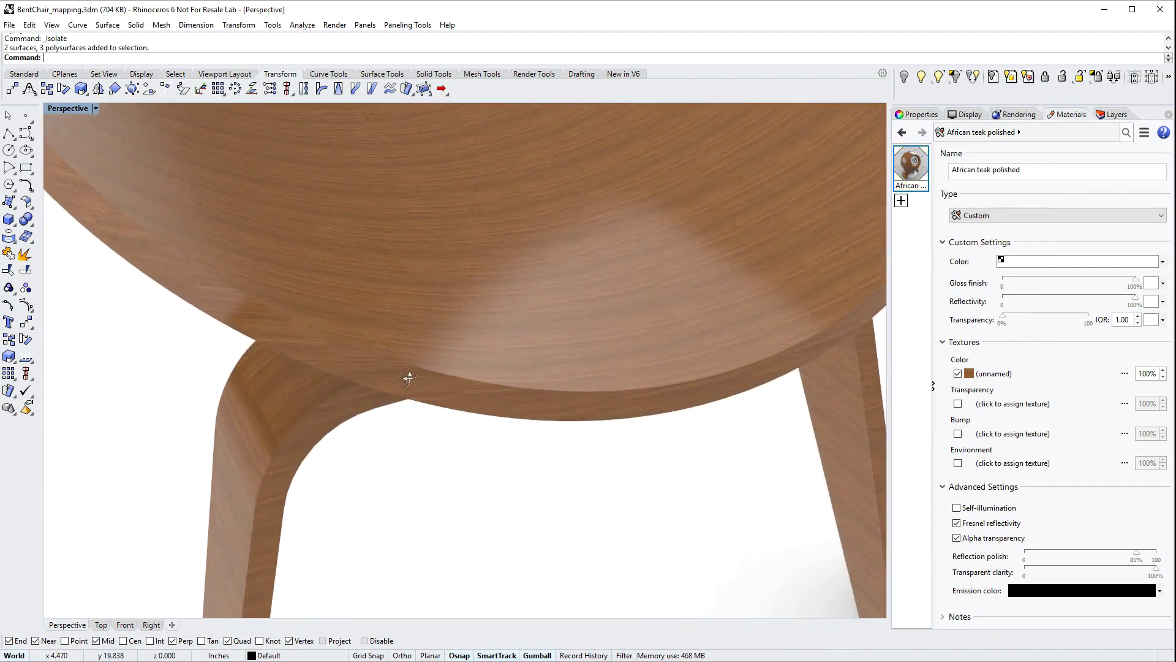
pyautogui.moveTo(409, 377); pyautogui.dragTo(461, 383, button='right')
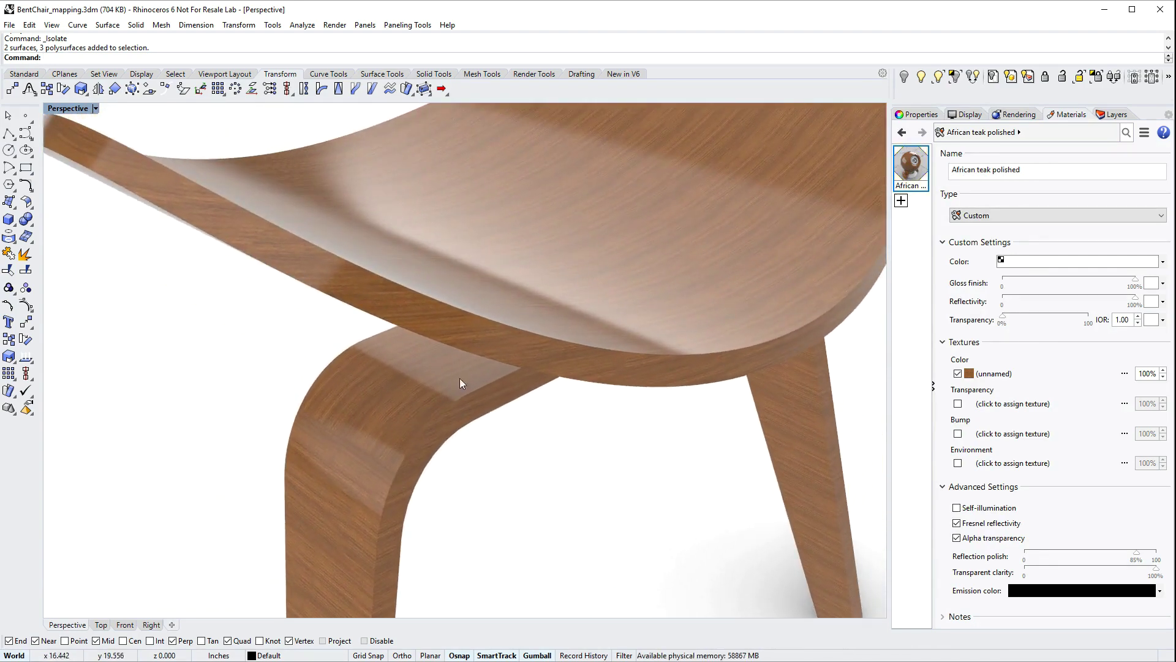
pyautogui.click(966, 115)
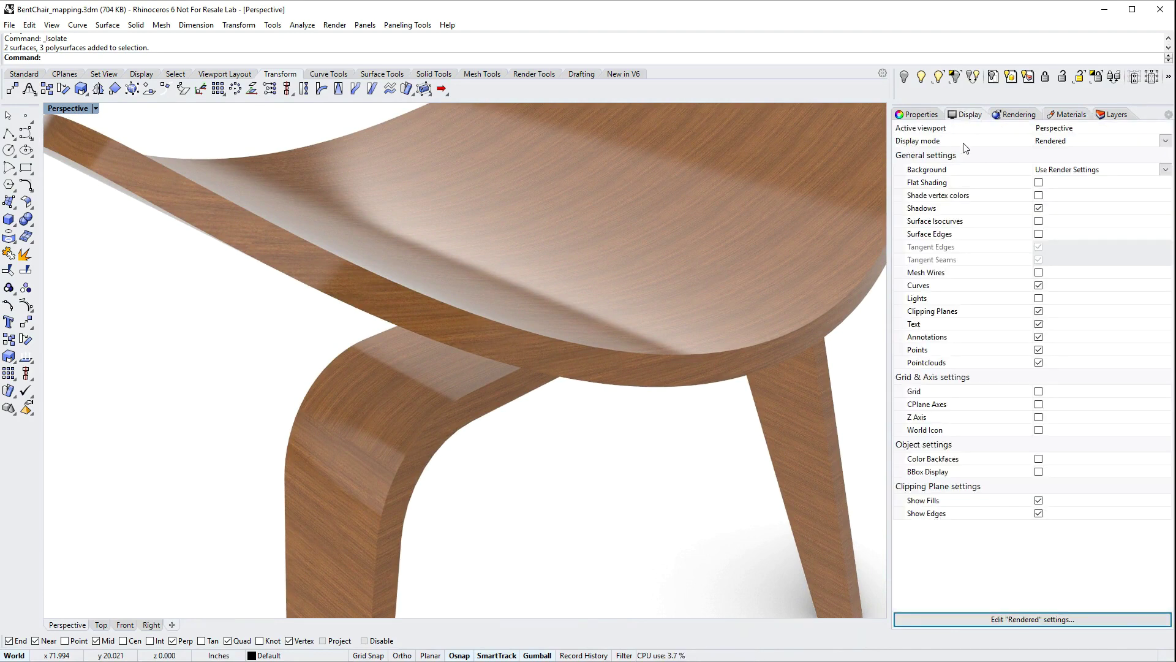
pyautogui.click(1039, 235)
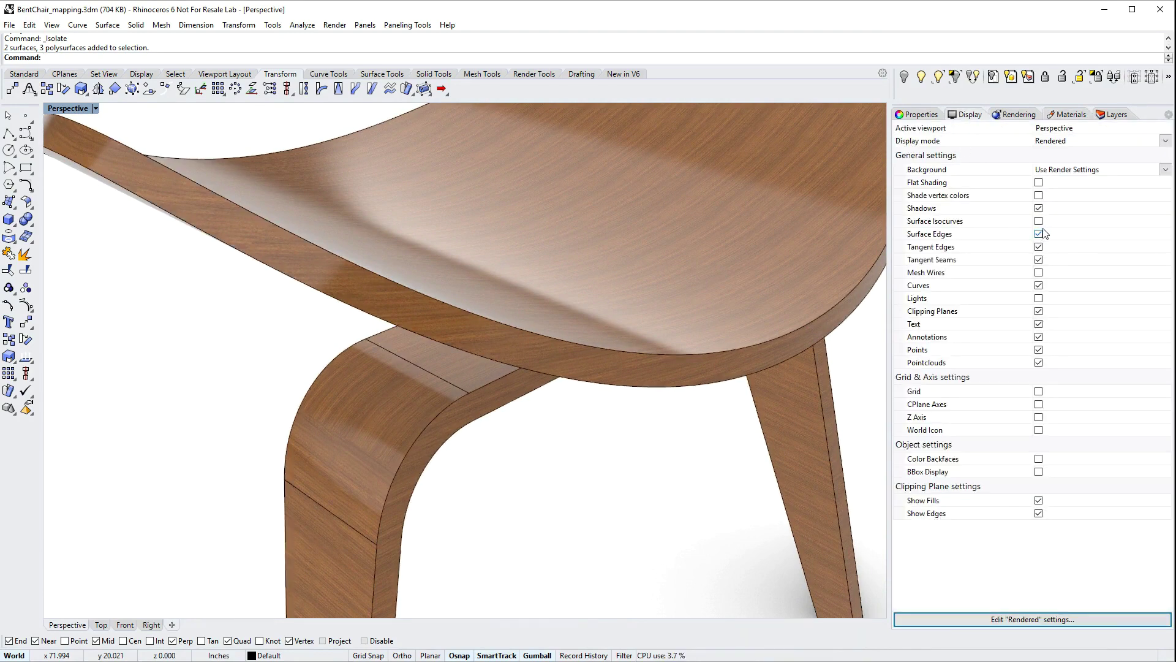
pyautogui.click(1039, 221)
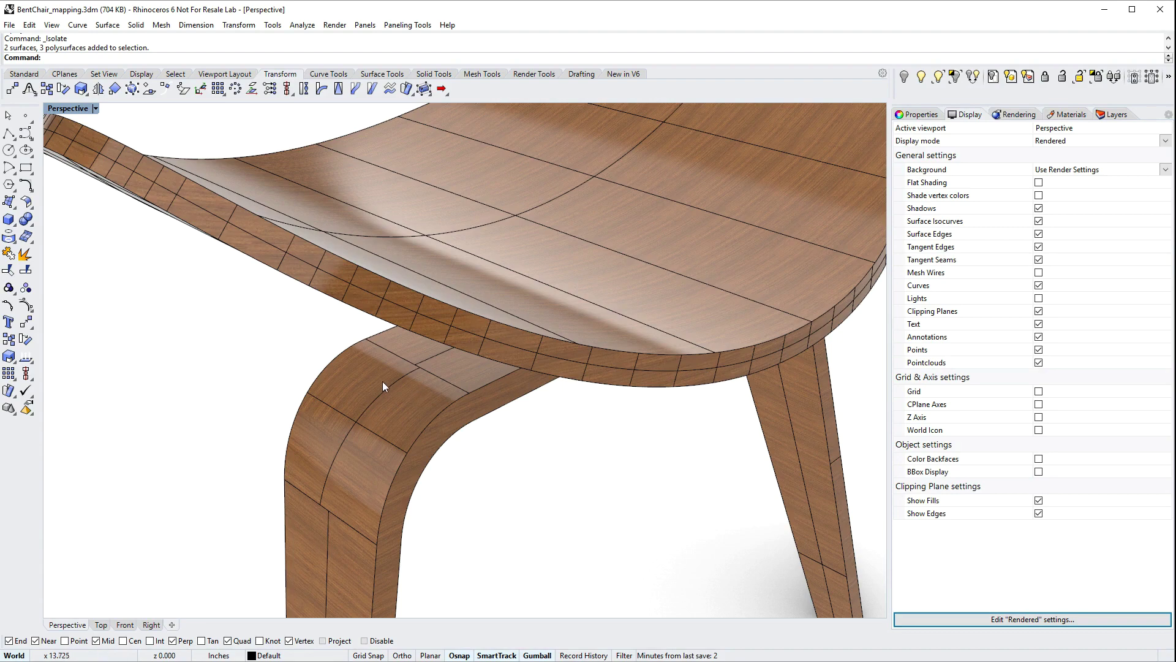
pyautogui.moveTo(405, 413); pyautogui.dragTo(388, 389, button='right')
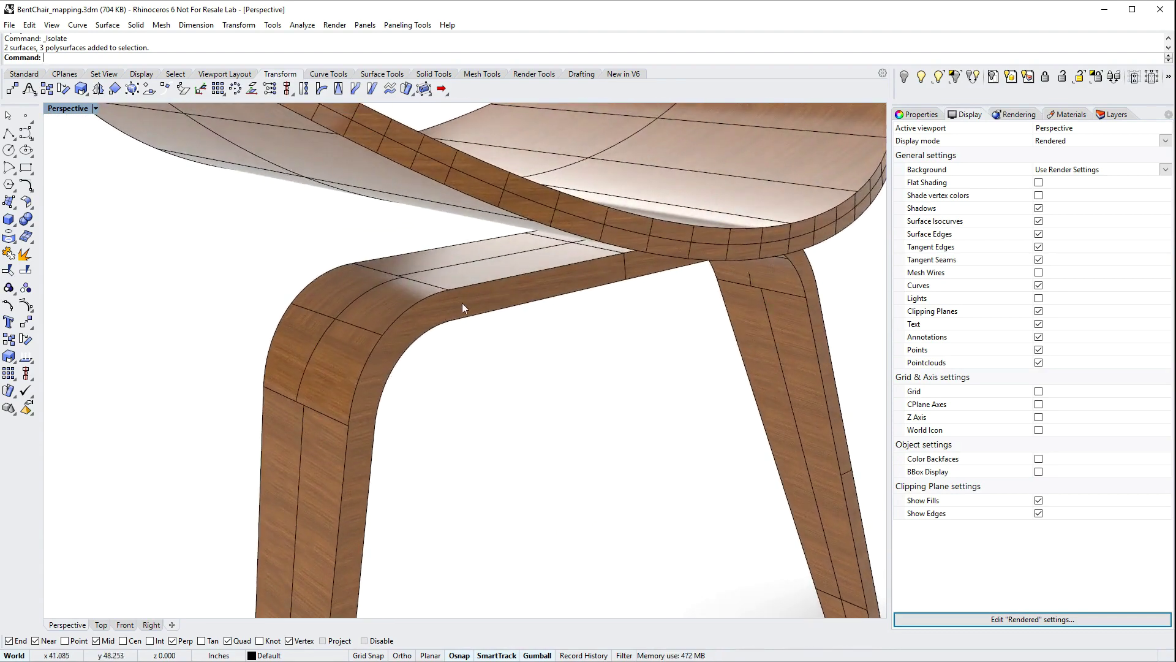
# Turn off surface edges and surface isocurves in the Rendered display and examine the wood grain on the seat and legs.
pyautogui.moveTo(546, 290); pyautogui.dragTo(422, 267, button='right')
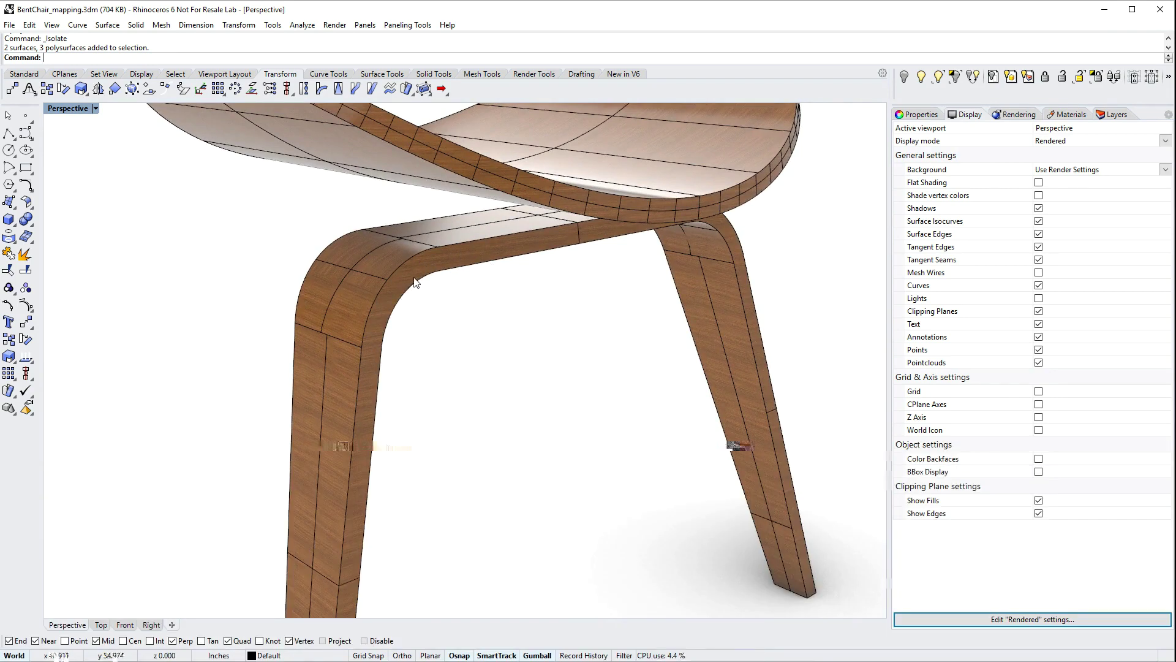
pyautogui.moveTo(424, 271); pyautogui.dragTo(419, 331, button='right')
pyautogui.click(415, 323)
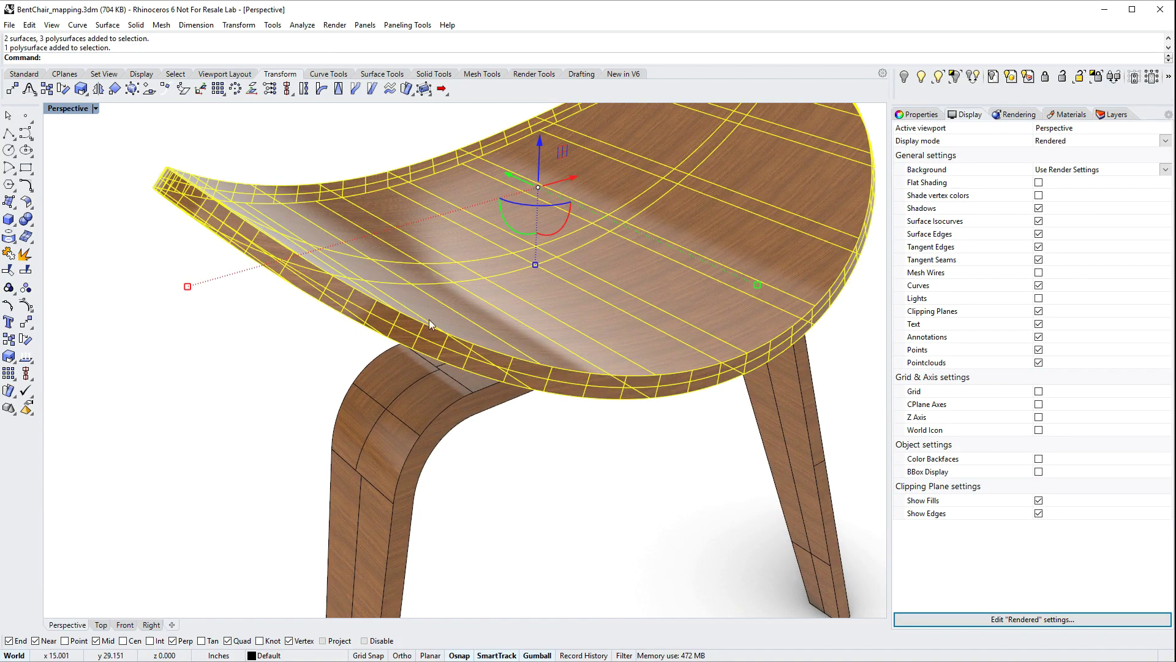
pyautogui.click(1038, 233)
pyautogui.click(641, 445)
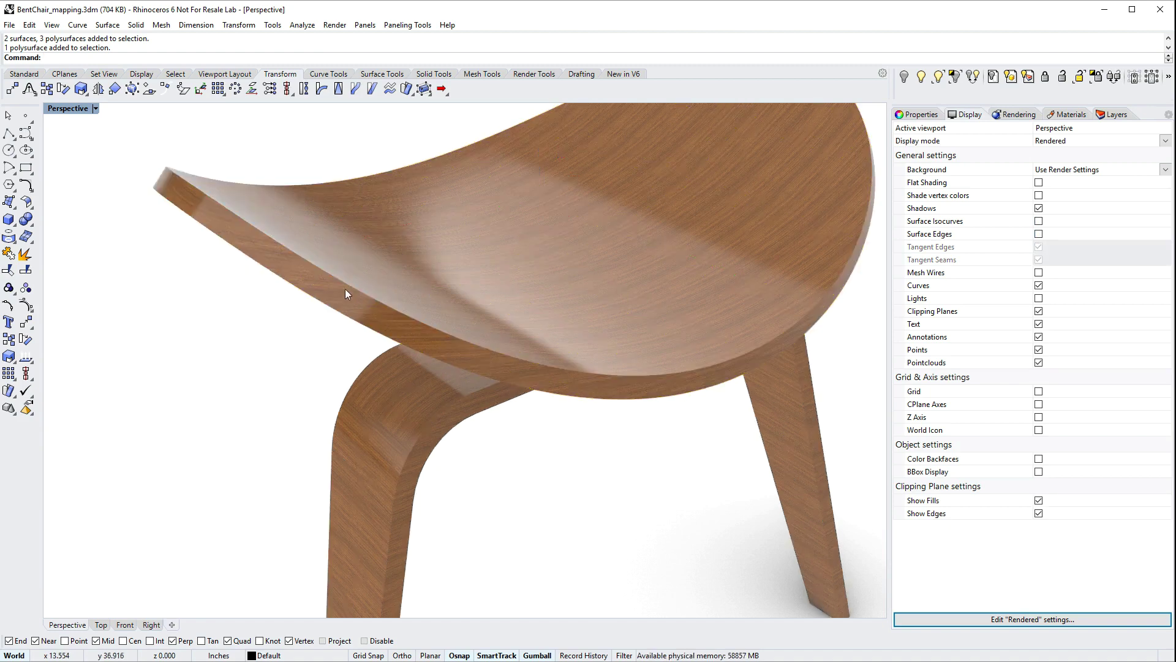
pyautogui.scroll(3, 402, 309)
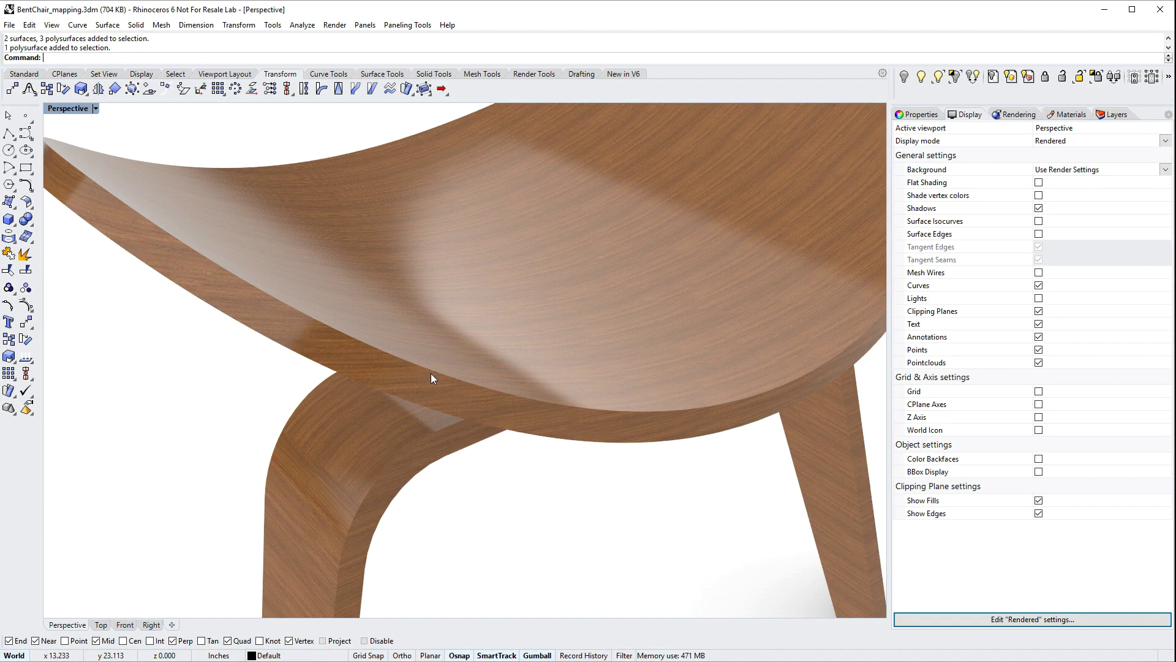
pyautogui.moveTo(786, 397); pyautogui.dragTo(578, 413, button='right')
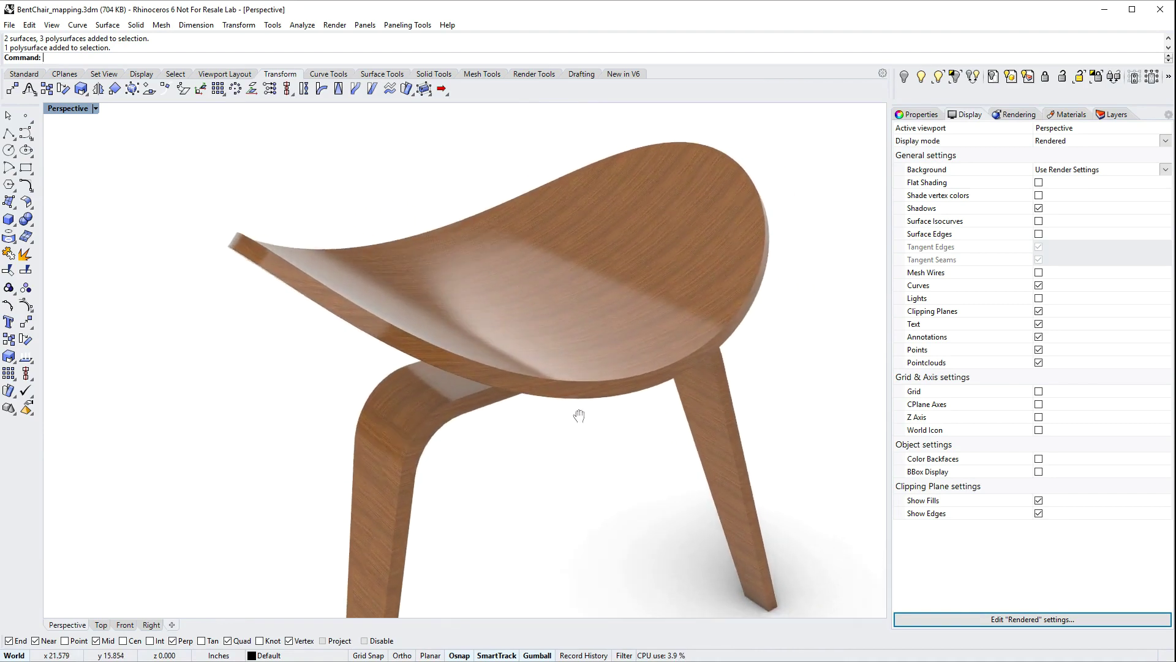
# Check the seat shell's texture mapping properties and switch the teak color texture from WCS (box style) to mapping channel 1.
pyautogui.click(755, 252)
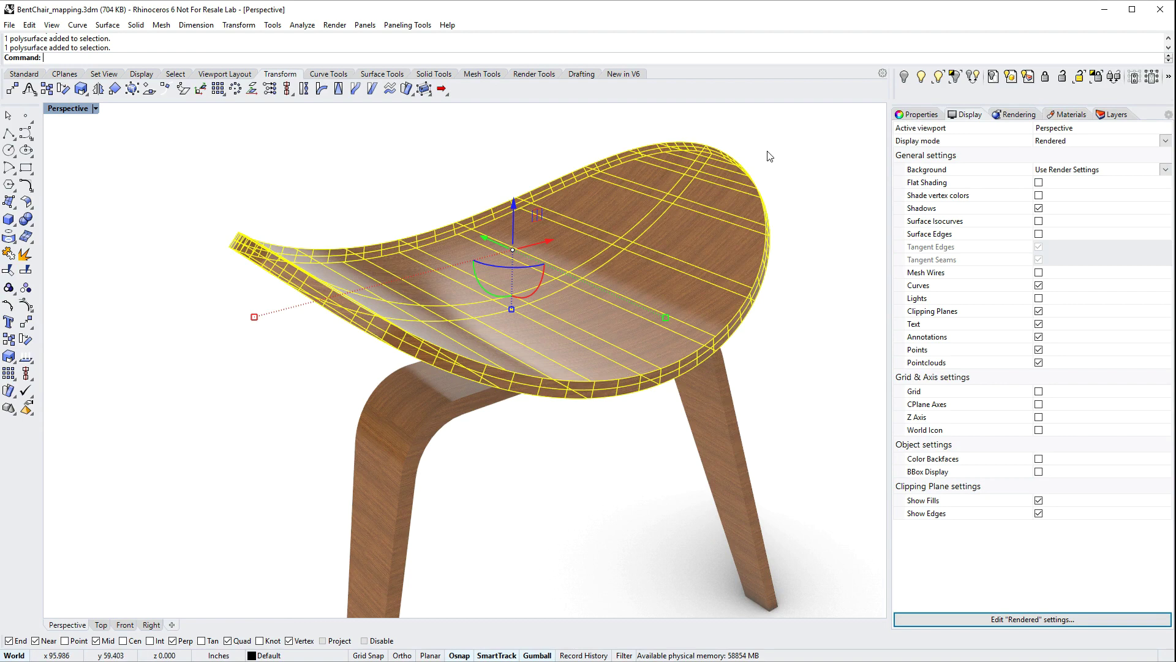
pyautogui.click(919, 115)
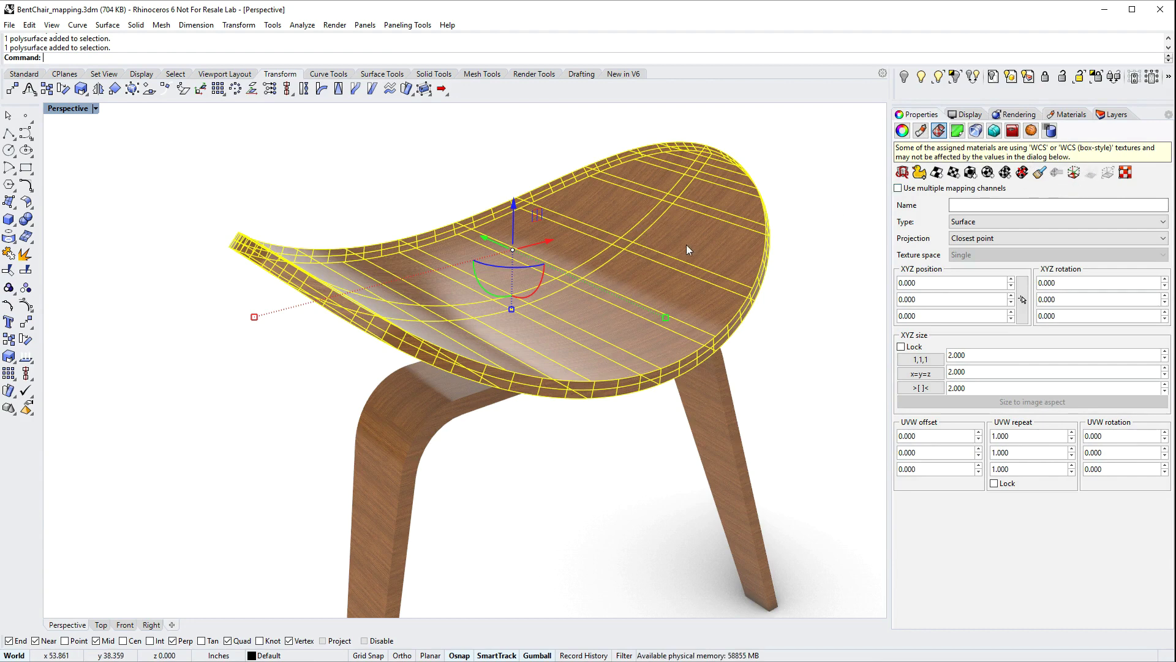
pyautogui.click(1078, 116)
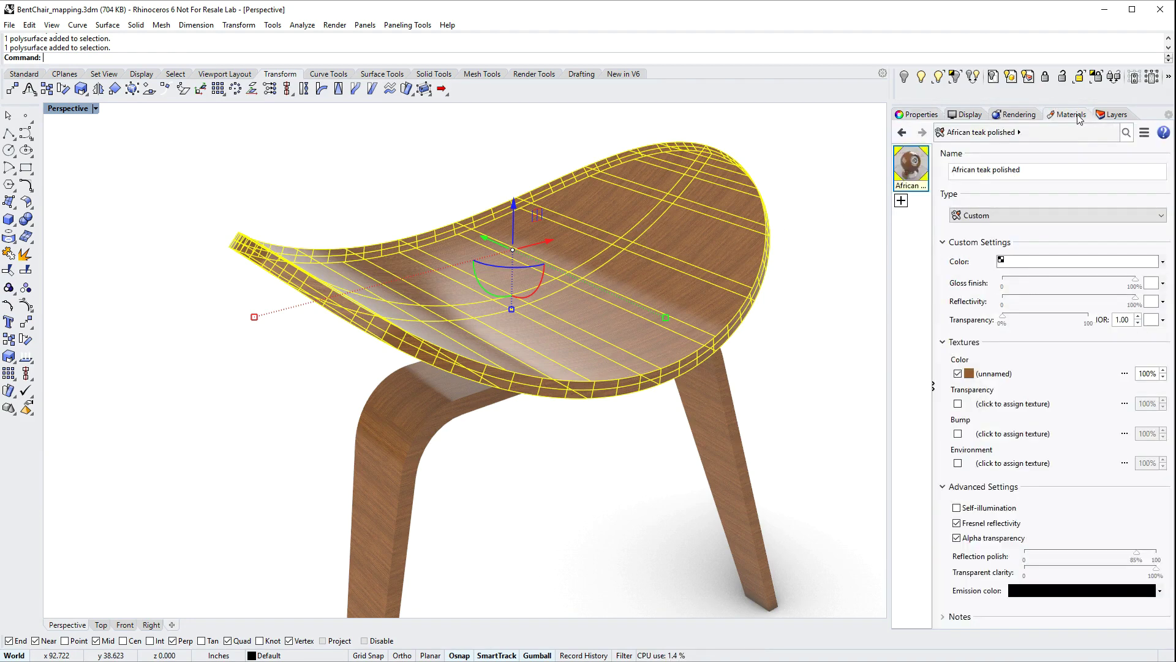
pyautogui.click(1001, 376)
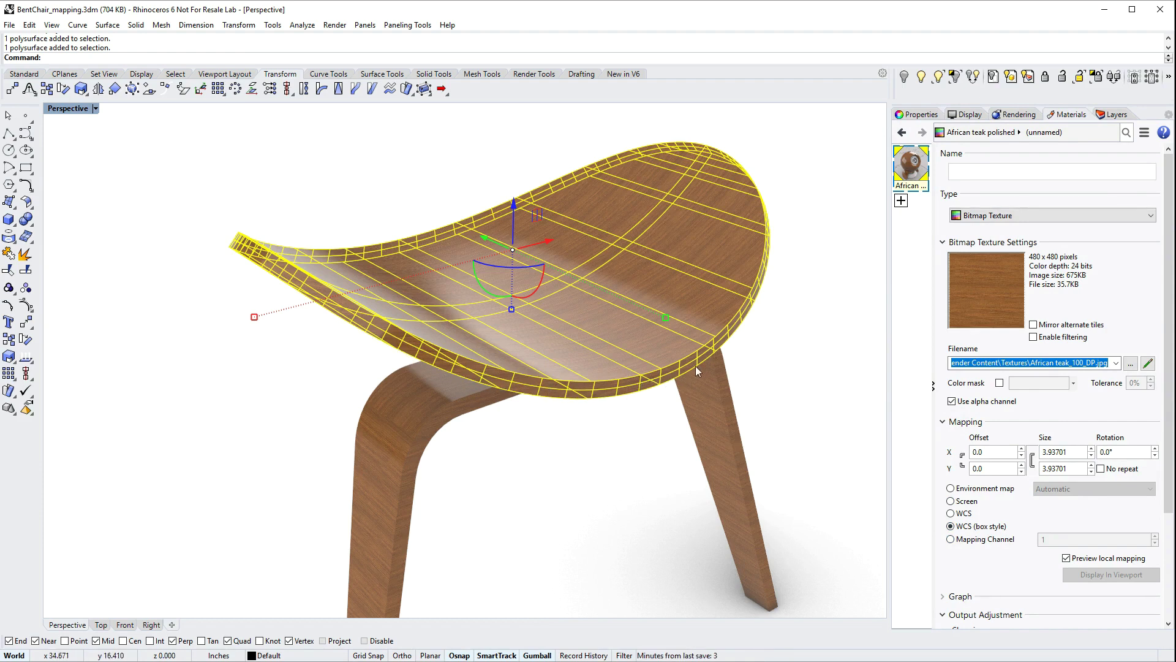
pyautogui.click(956, 541)
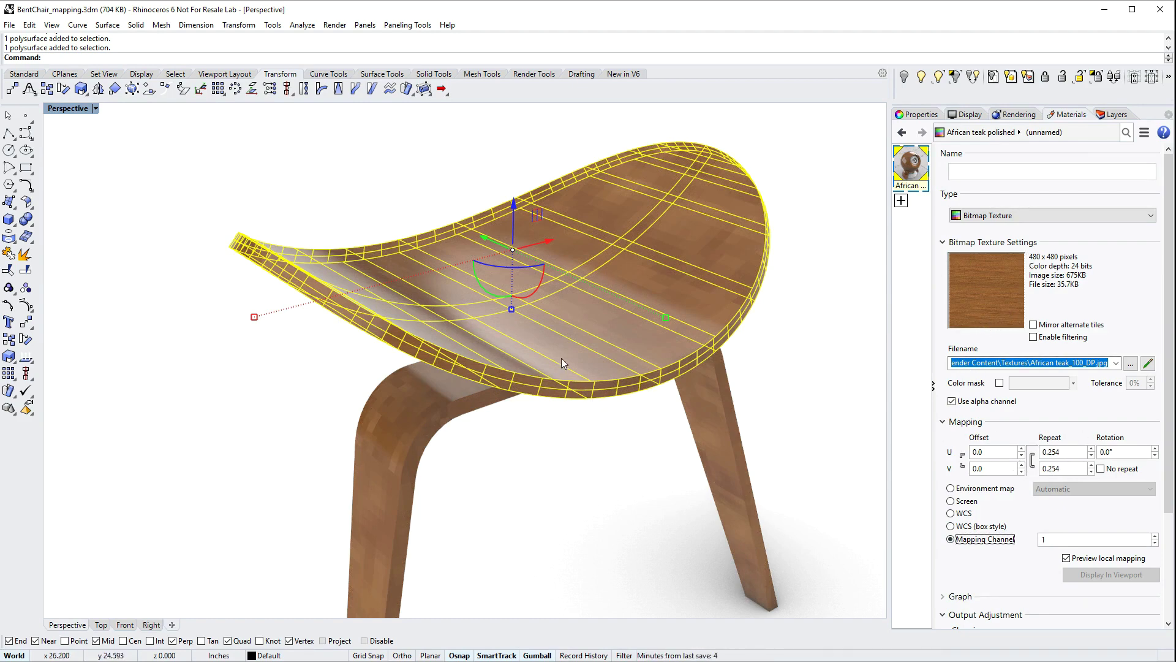
# Set the teak texture's U and V repeat to 8.0 and examine the grain on the seat and its edge.
pyautogui.scroll(4, 559, 351)
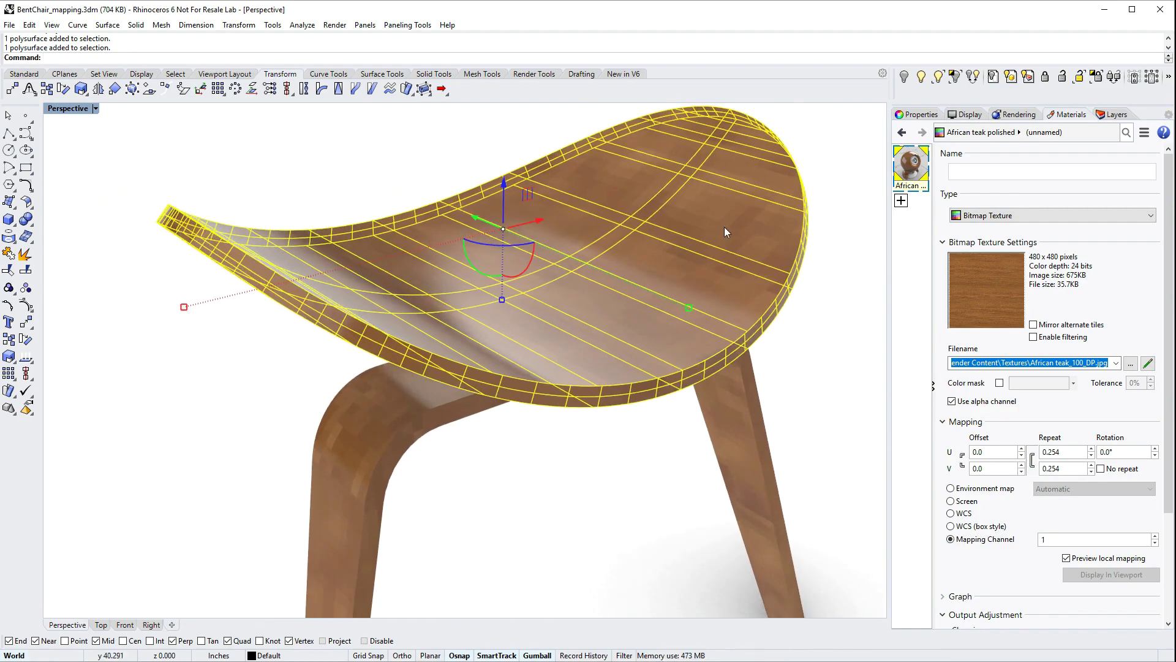
pyautogui.click(1079, 450)
pyautogui.write('8')
pyautogui.press('Return')
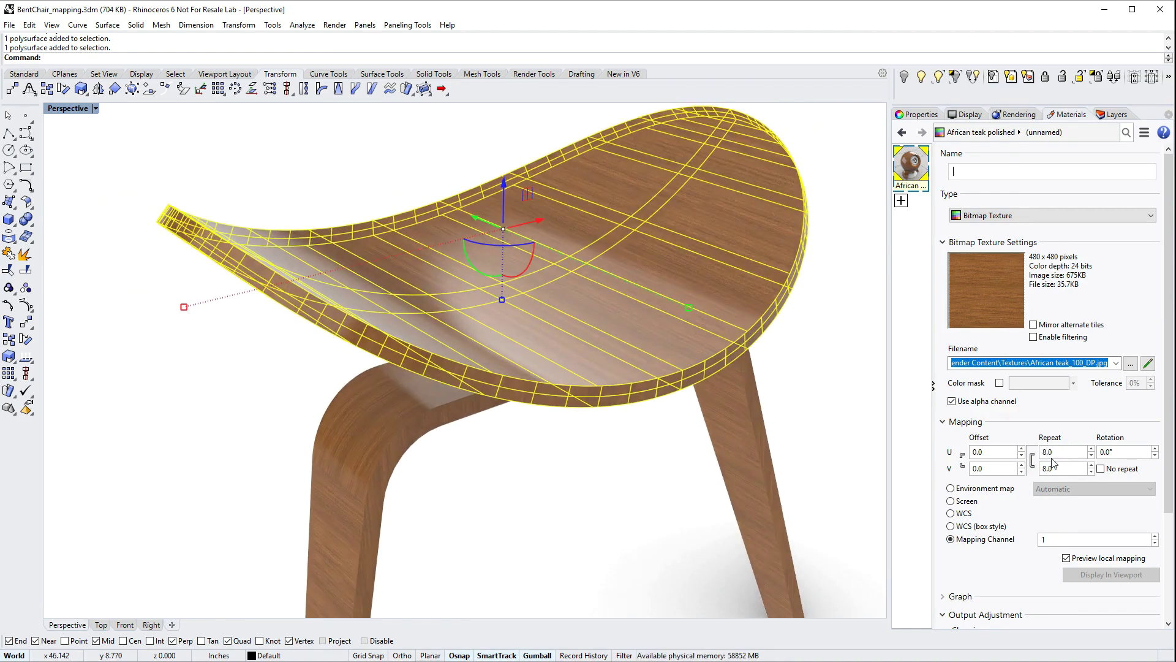
pyautogui.click(822, 429)
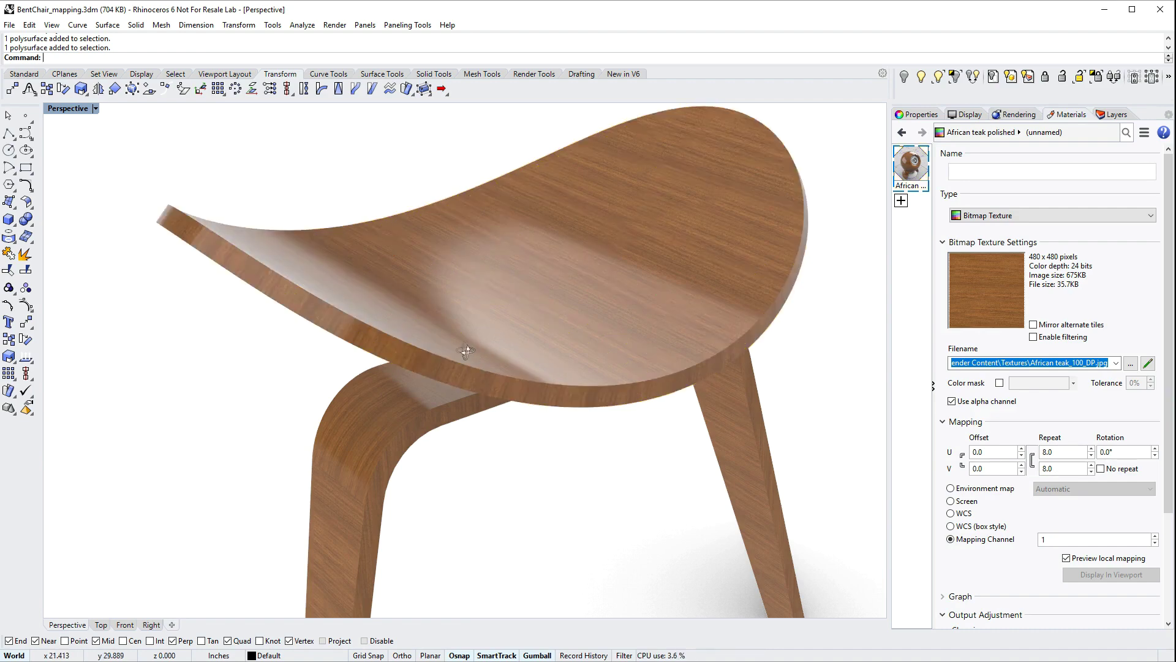
pyautogui.moveTo(465, 341); pyautogui.dragTo(429, 373, button='right')
pyautogui.scroll(5, 392, 403)
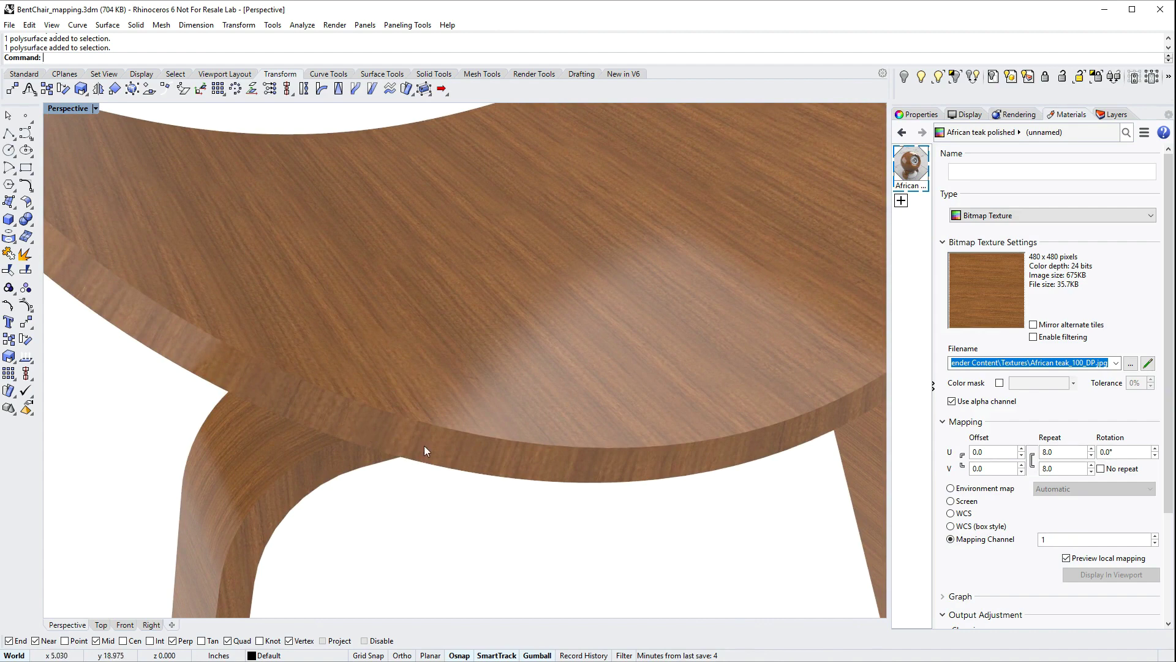
# Start the UV Editor for the seat shell and place its UV rectangle on the ground beside the chair.
pyautogui.click(463, 446)
pyautogui.scroll(-3, 469, 447)
pyautogui.moveTo(473, 433); pyautogui.dragTo(363, 386, button='right')
pyautogui.click(918, 114)
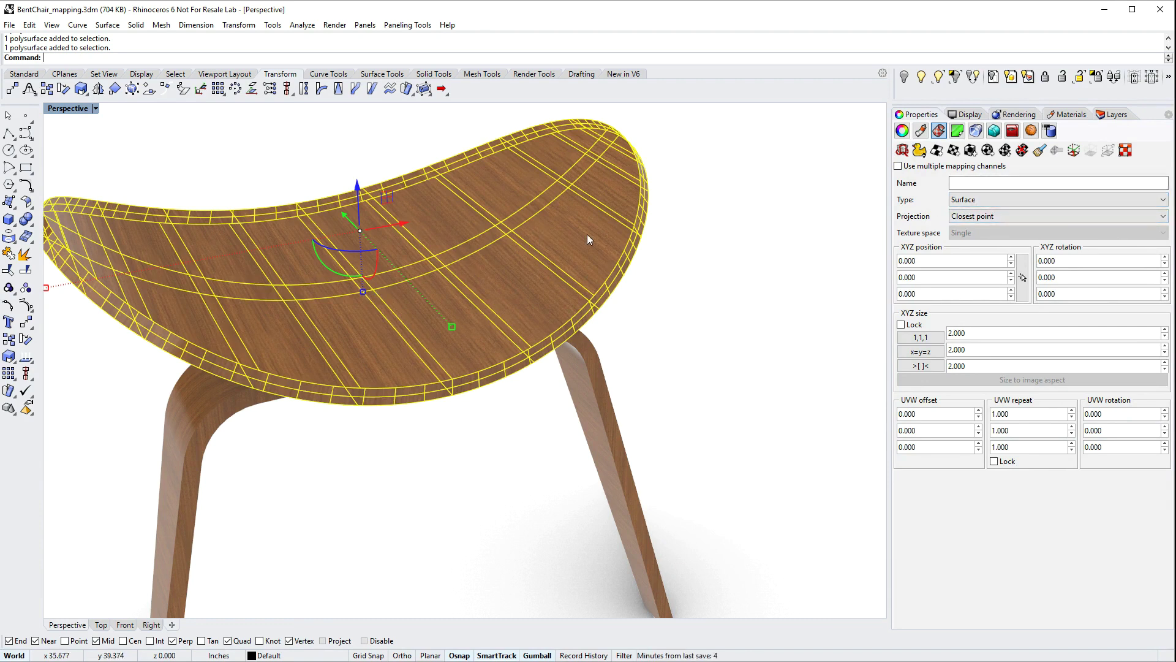
pyautogui.click(1127, 151)
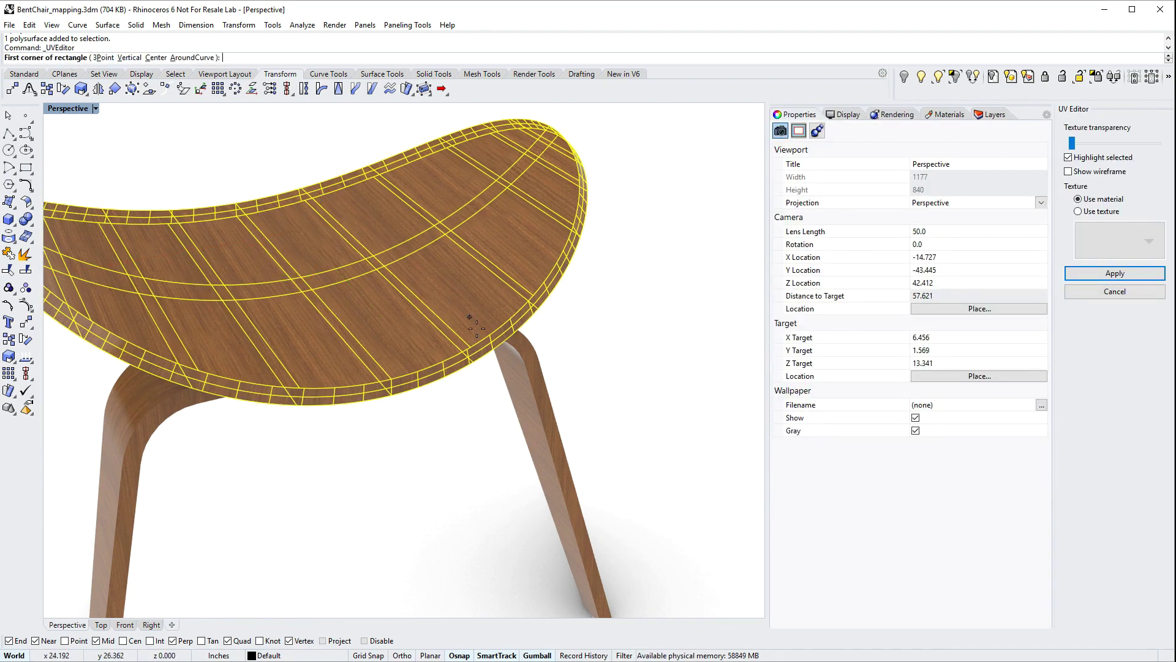
pyautogui.scroll(-3, 473, 356)
pyautogui.moveTo(473, 374); pyautogui.dragTo(318, 365, button='right')
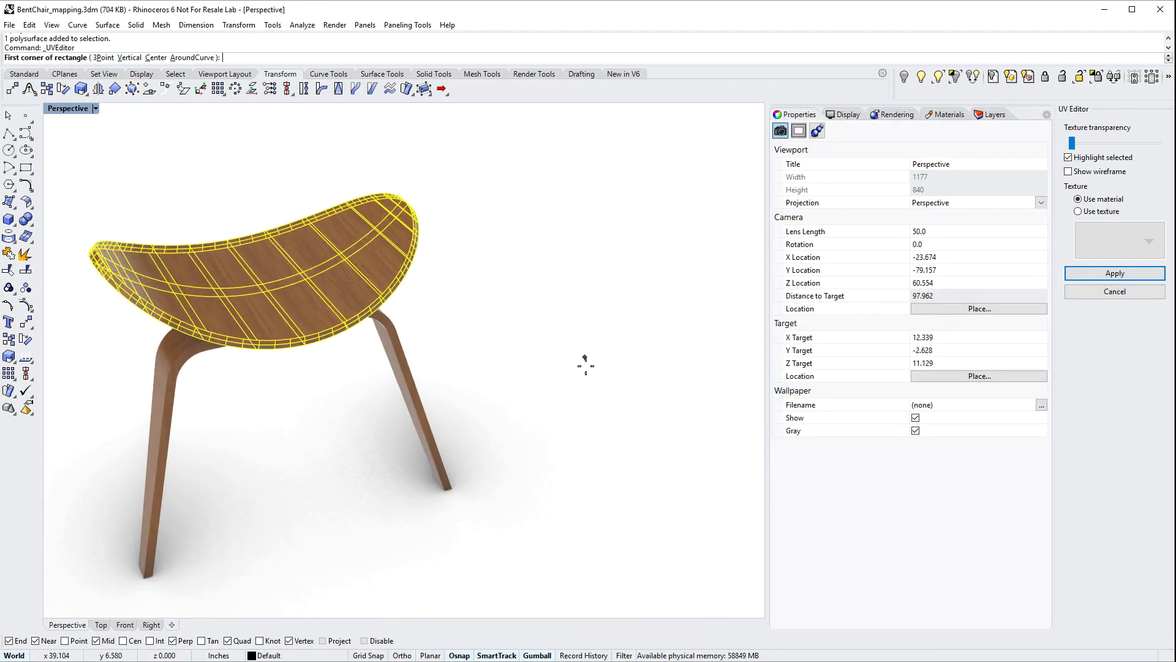
pyautogui.click(609, 528)
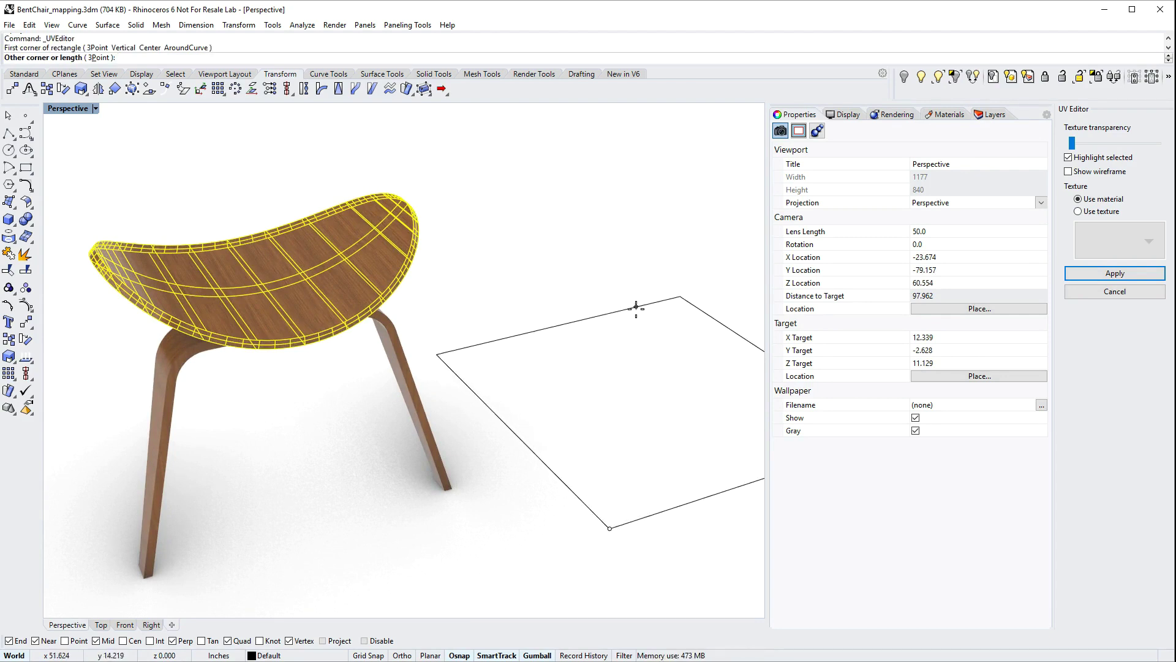
pyautogui.click(629, 332)
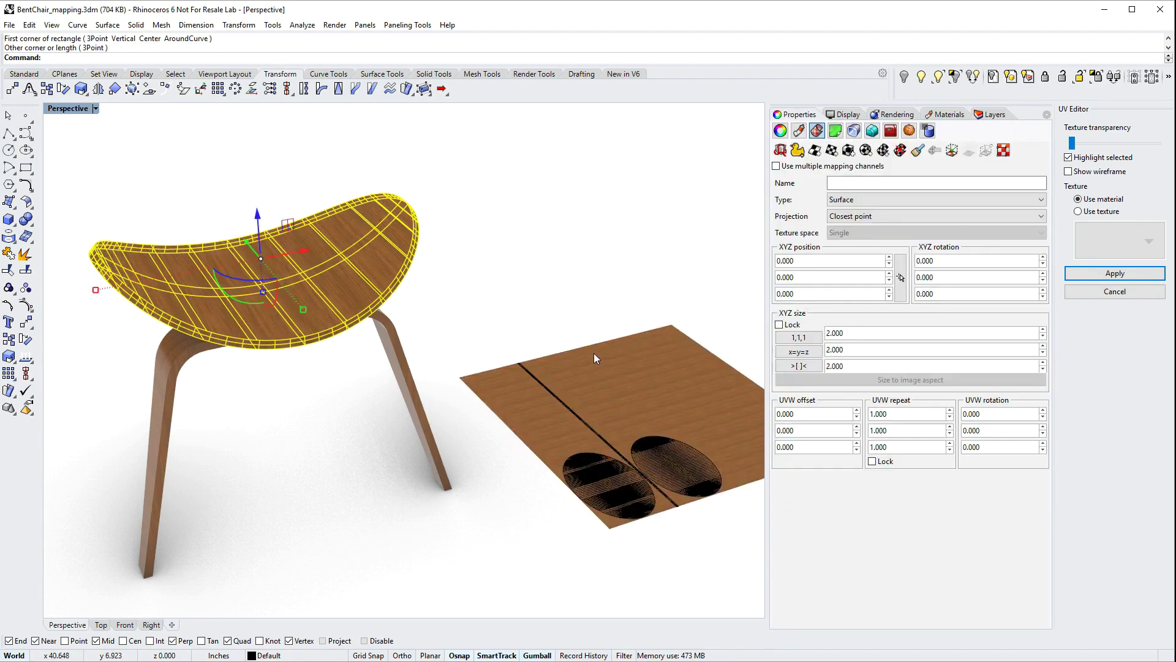
# Select the UV meshes to identify their matching seat surfaces, and slightly raise the texture transparency of the UV layout.
pyautogui.click(608, 480)
pyautogui.click(575, 411)
pyautogui.click(660, 447)
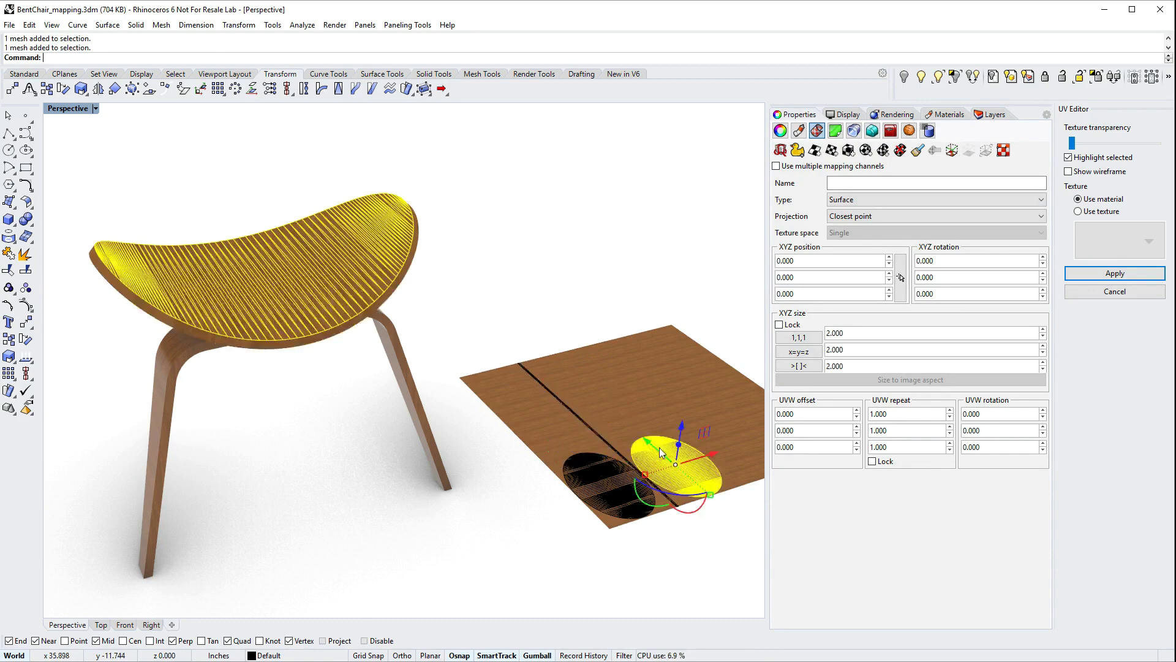
pyautogui.click(642, 222)
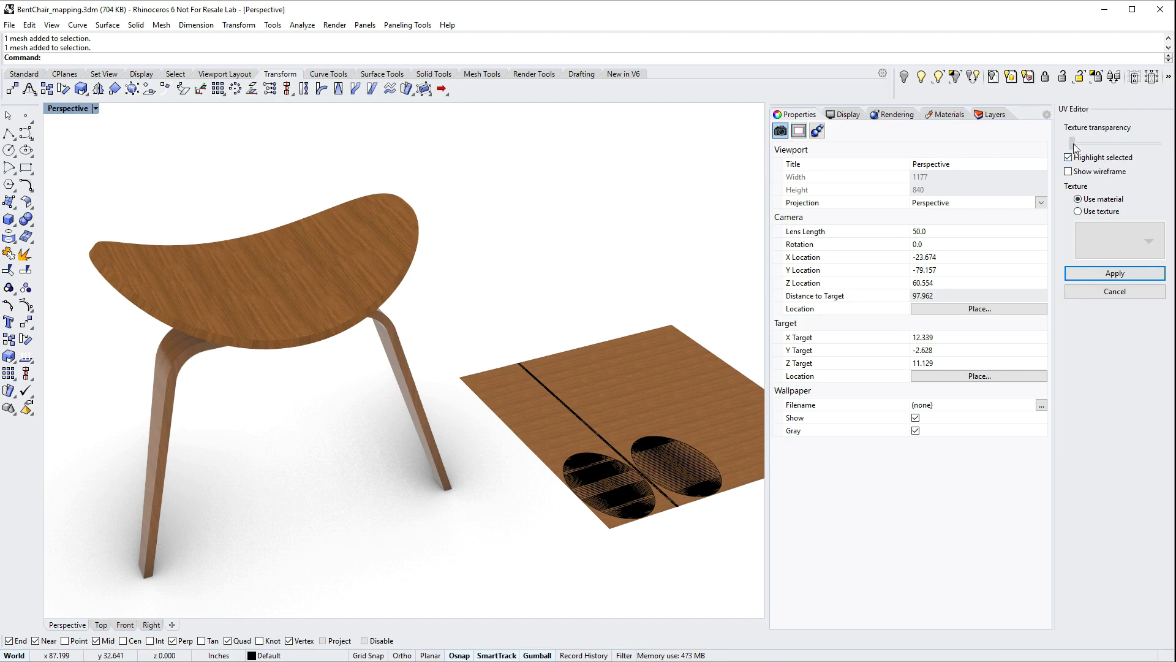
pyautogui.moveTo(1073, 143)
pyautogui.mouseDown()
pyautogui.moveTo(1109, 142)
pyautogui.moveTo(1085, 145)
pyautogui.mouseUp()
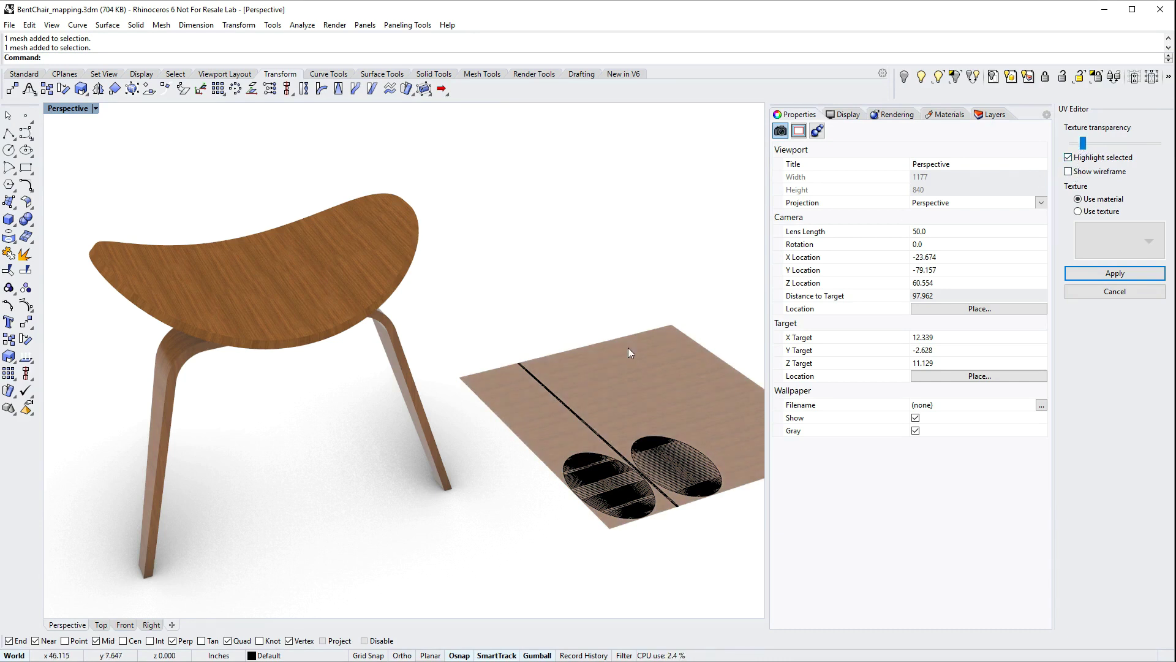
pyautogui.click(564, 411)
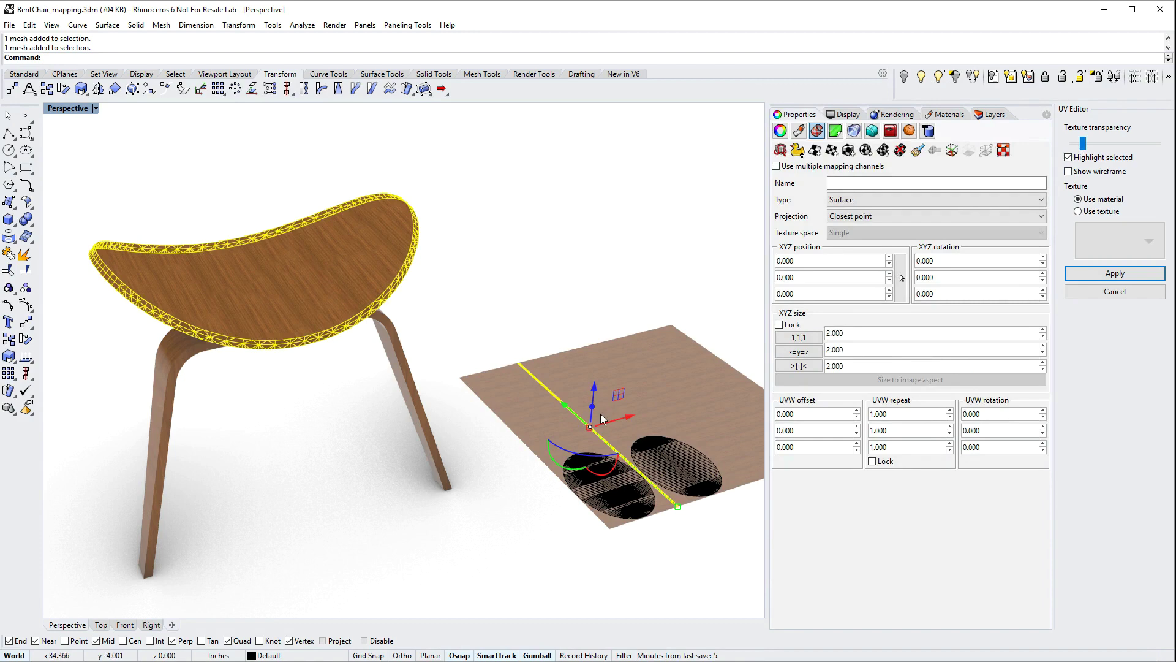
pyautogui.click(597, 224)
# Show four viewports with Top and Perspective enlarged, and set Top to Rendered display framed on the UV layout.
pyautogui.click(76, 90)
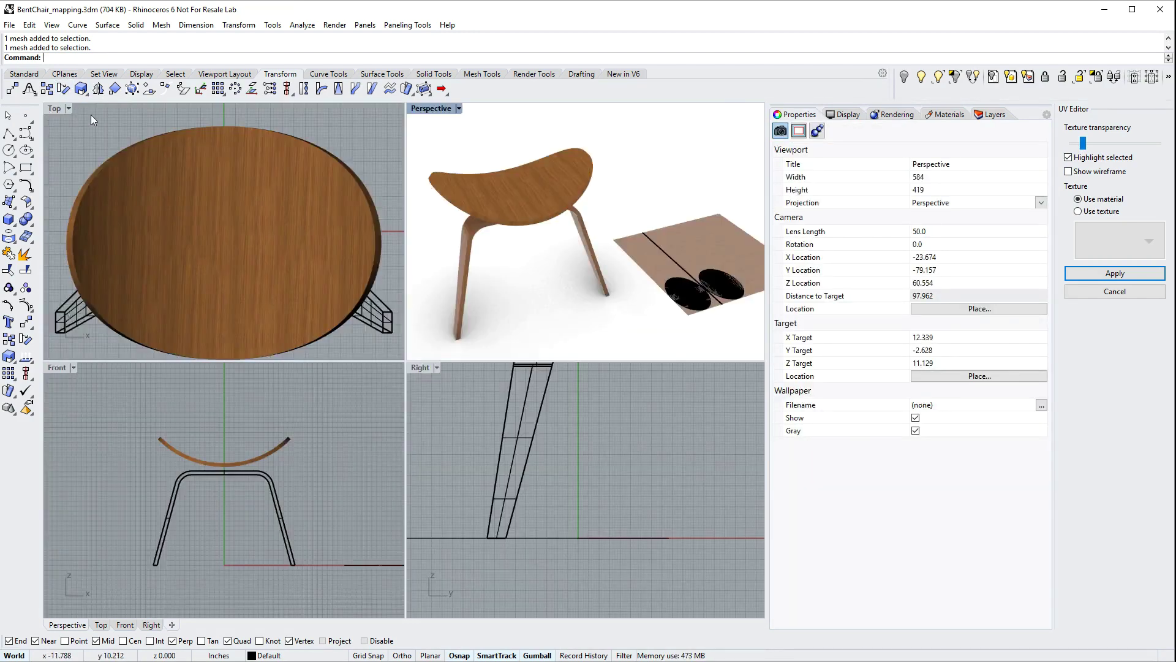
pyautogui.moveTo(404, 361); pyautogui.dragTo(406, 590)
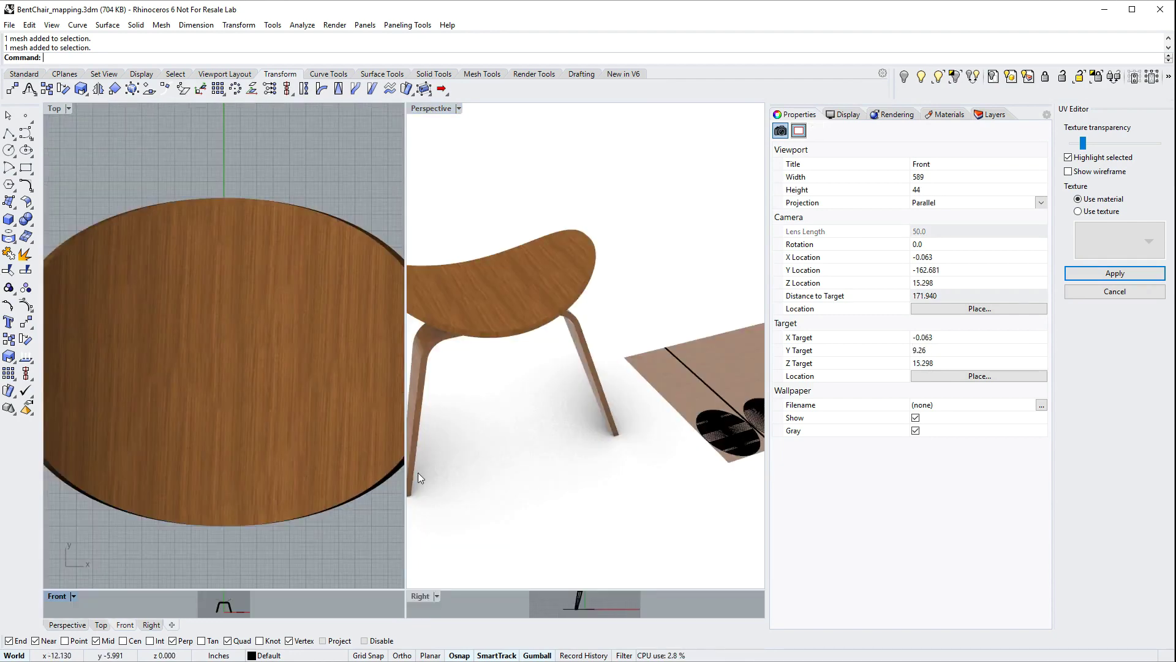
pyautogui.moveTo(406, 446); pyautogui.dragTo(520, 446)
pyautogui.click(69, 112)
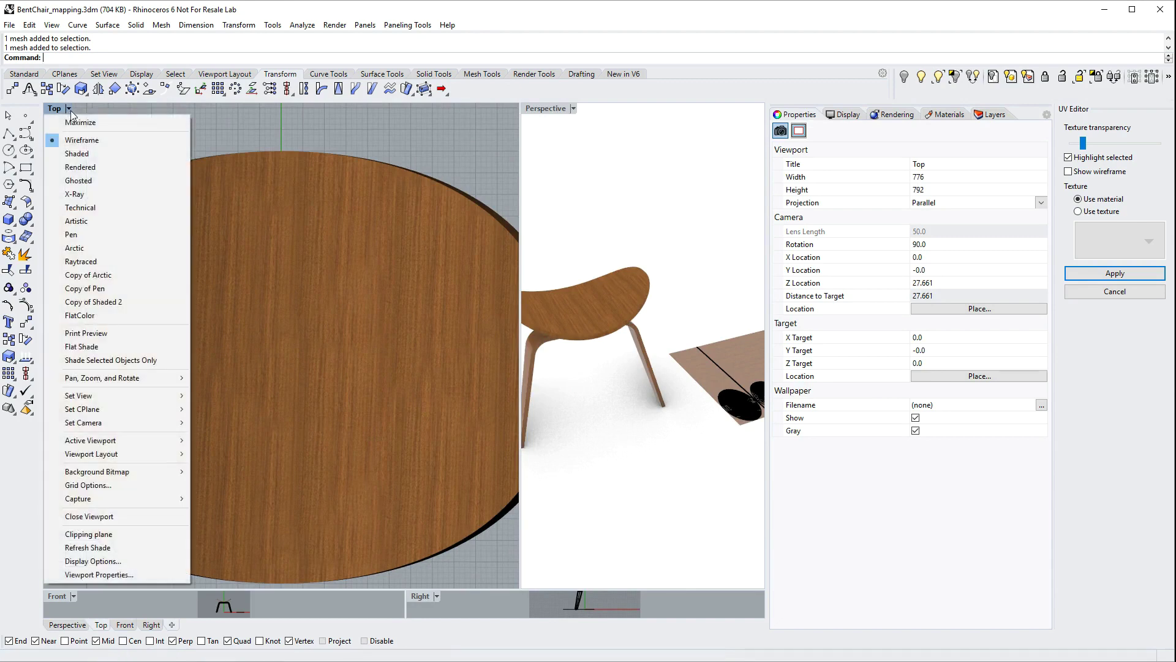
pyautogui.click(80, 167)
pyautogui.scroll(-3, 200, 283)
pyautogui.moveTo(199, 283)
pyautogui.mouseDown(button='right')
pyautogui.moveTo(255, 294)
pyautogui.moveTo(252, 315)
pyautogui.moveTo(263, 294)
pyautogui.moveTo(187, 293)
pyautogui.mouseUp(button='right')
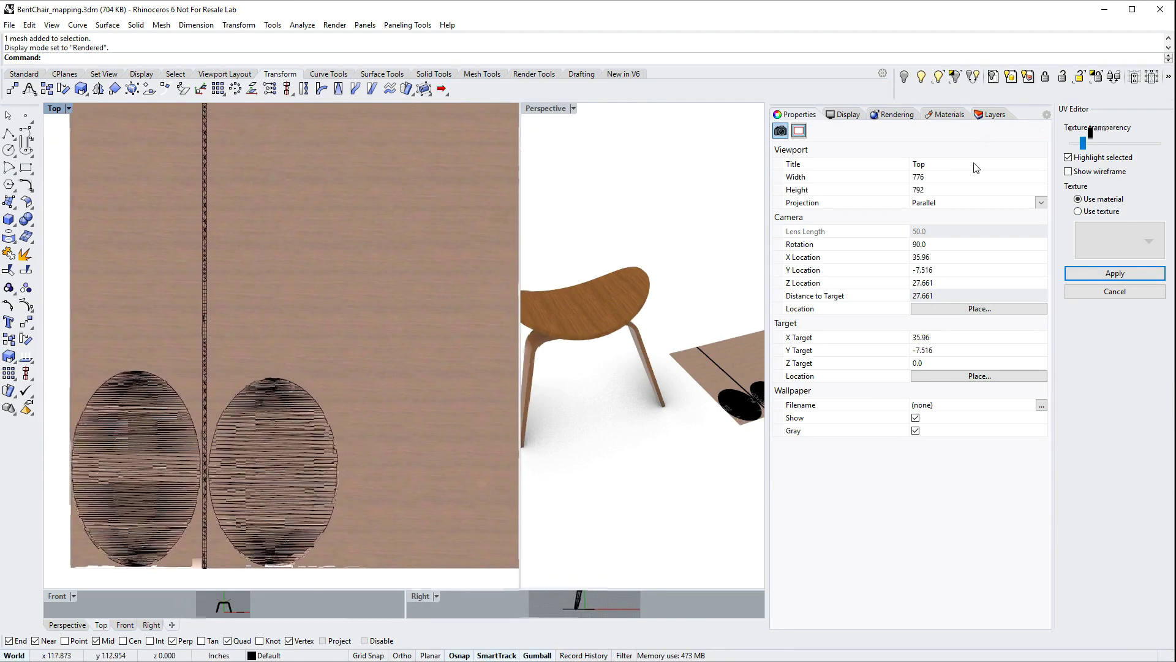
# Make the UV layout's texture fully opaque and examine the grain along the seat's edge in the Perspective view.
pyautogui.moveTo(1080, 147); pyautogui.dragTo(1071, 145)
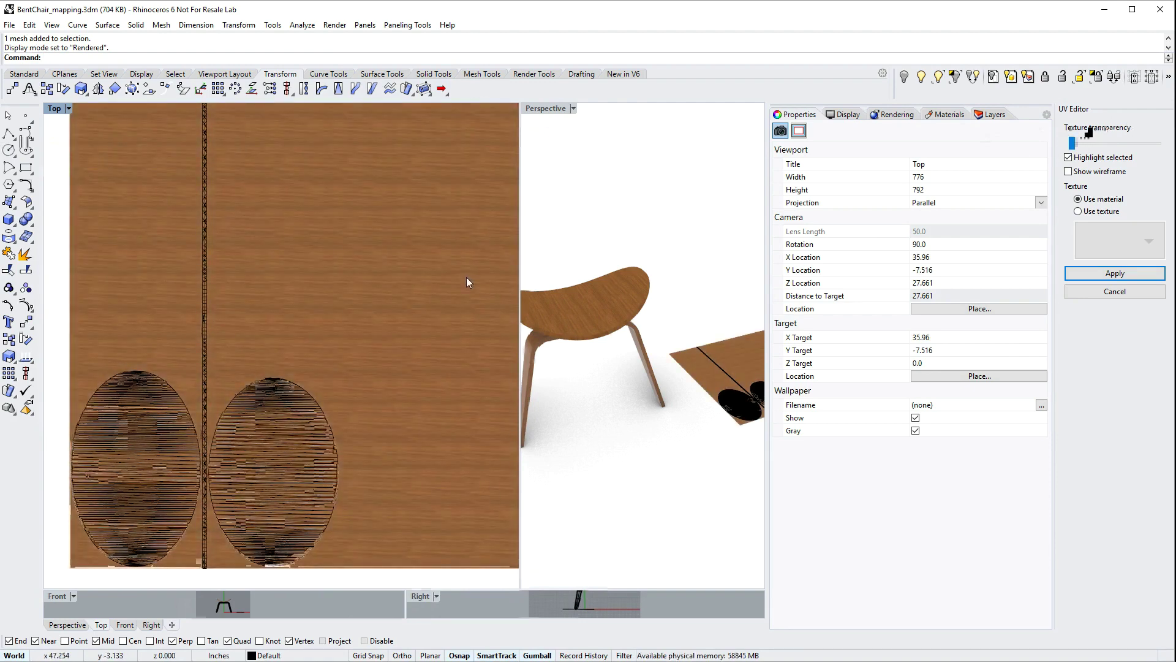
pyautogui.moveTo(702, 373); pyautogui.dragTo(615, 303, button='right')
pyautogui.click(626, 329)
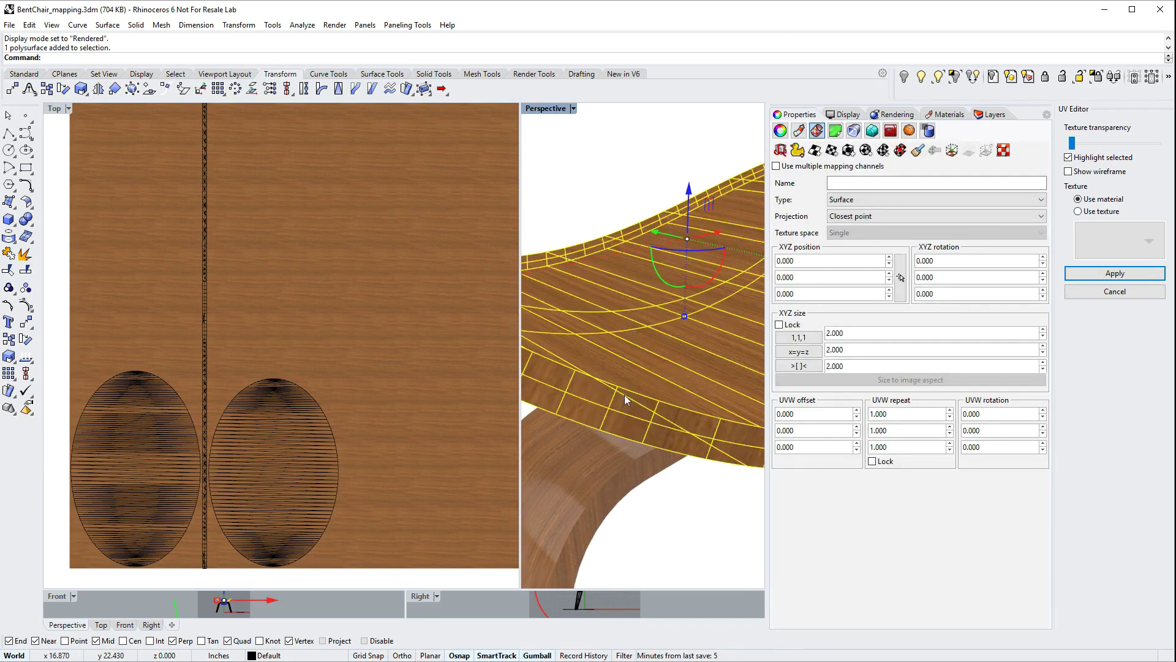
pyautogui.click(594, 202)
# Rotate the narrow UV mesh of the seat's edge band by 90 degrees in the Top view.
pyautogui.click(198, 310)
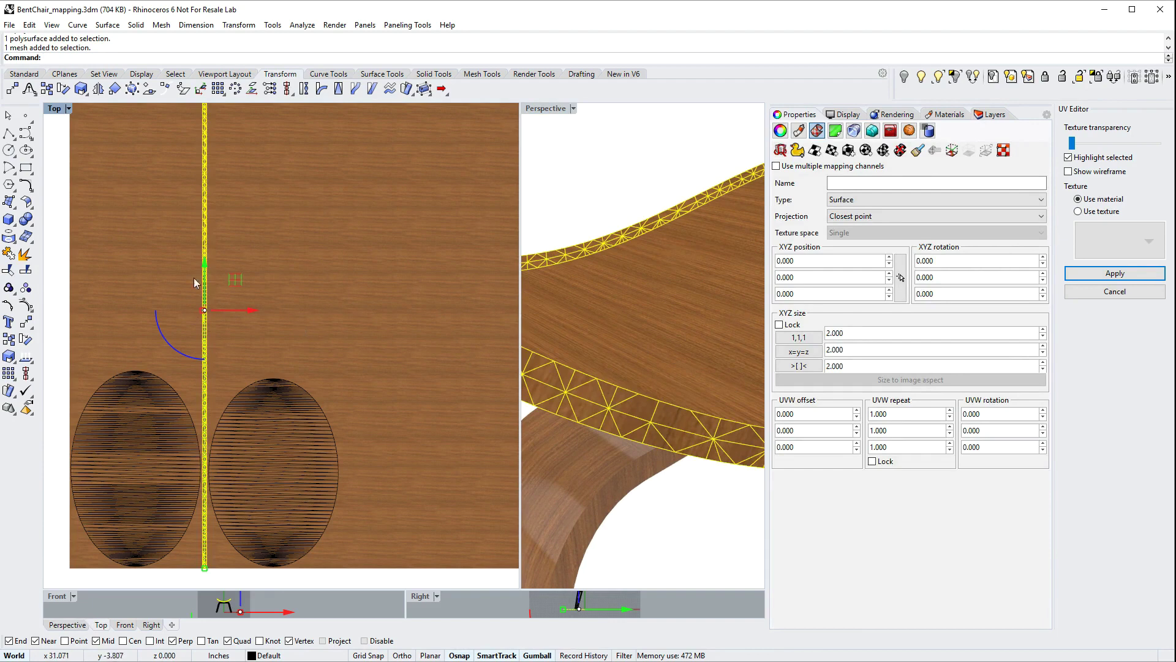
pyautogui.moveTo(166, 339); pyautogui.dragTo(226, 334)
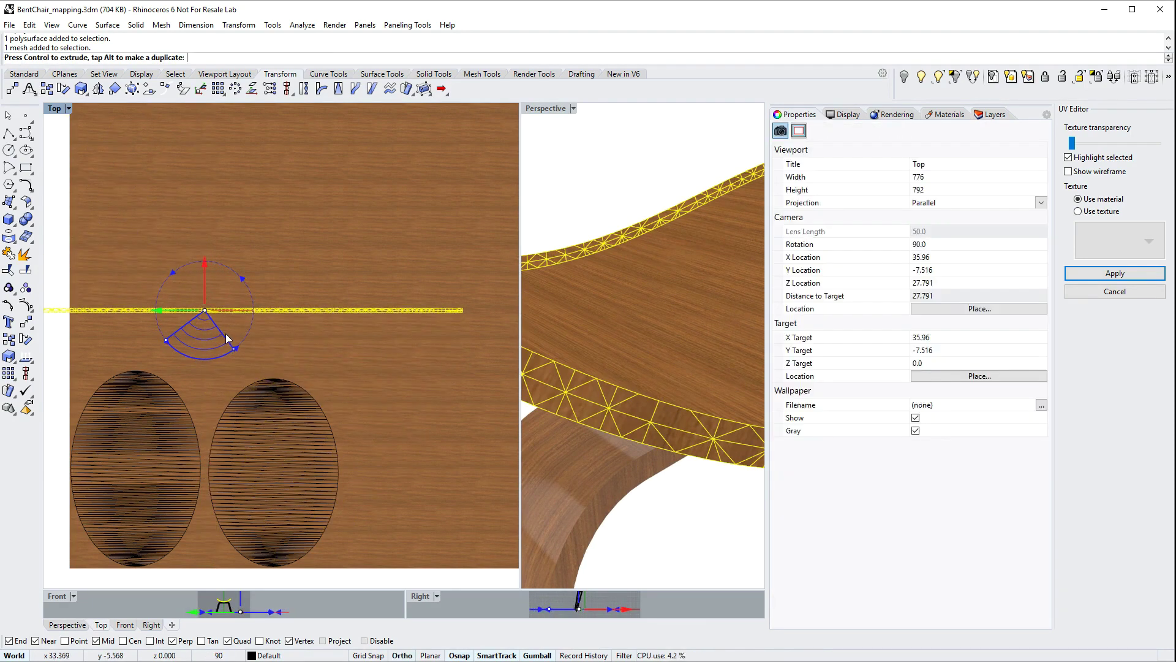
pyautogui.press('Escape')
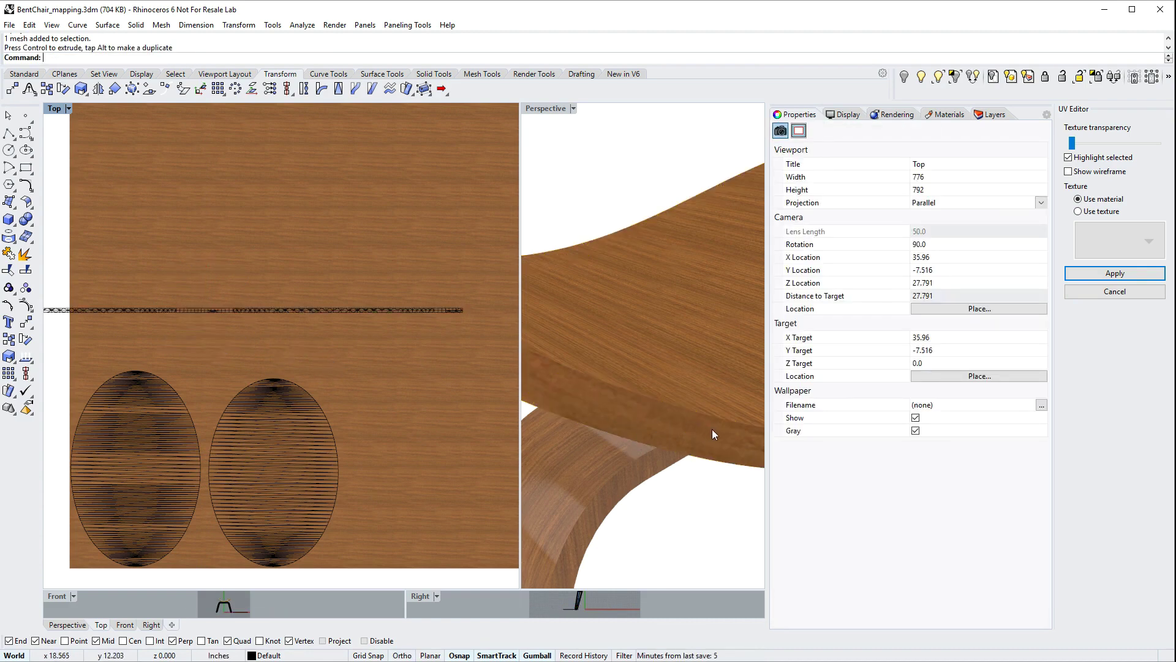
# Scale up the edge band's UV mesh in the Top view and examine the resulting grain on the seat's edge.
pyautogui.click(203, 309)
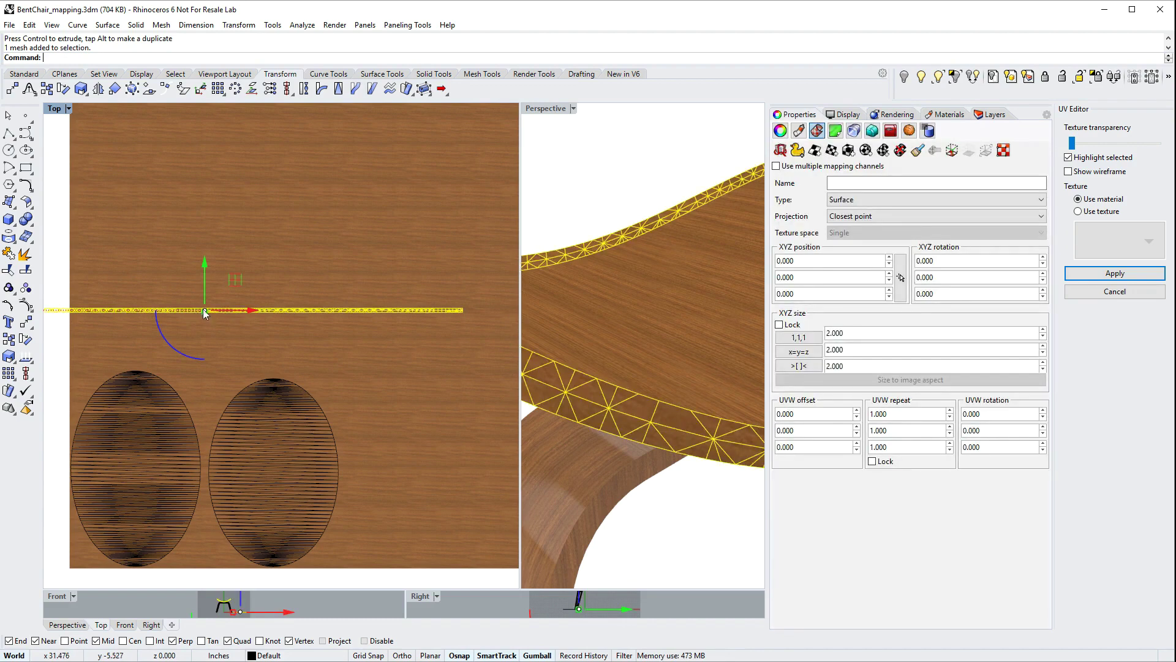
pyautogui.moveTo(237, 281); pyautogui.dragTo(307, 307)
pyautogui.click(349, 349)
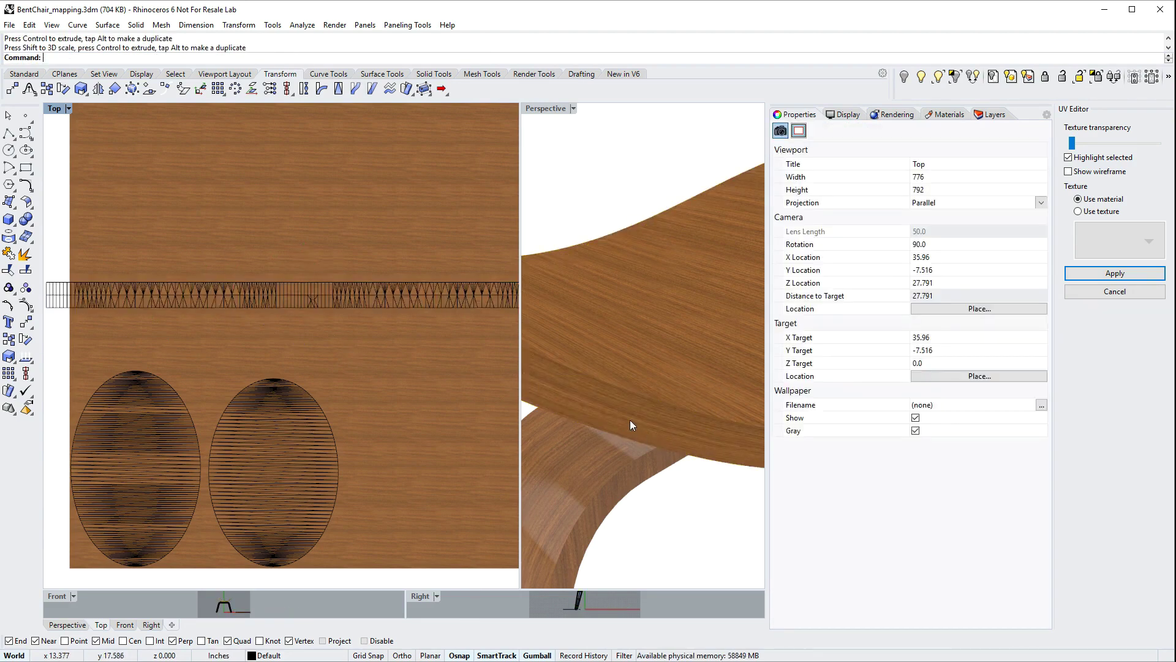
pyautogui.scroll(5, 627, 410)
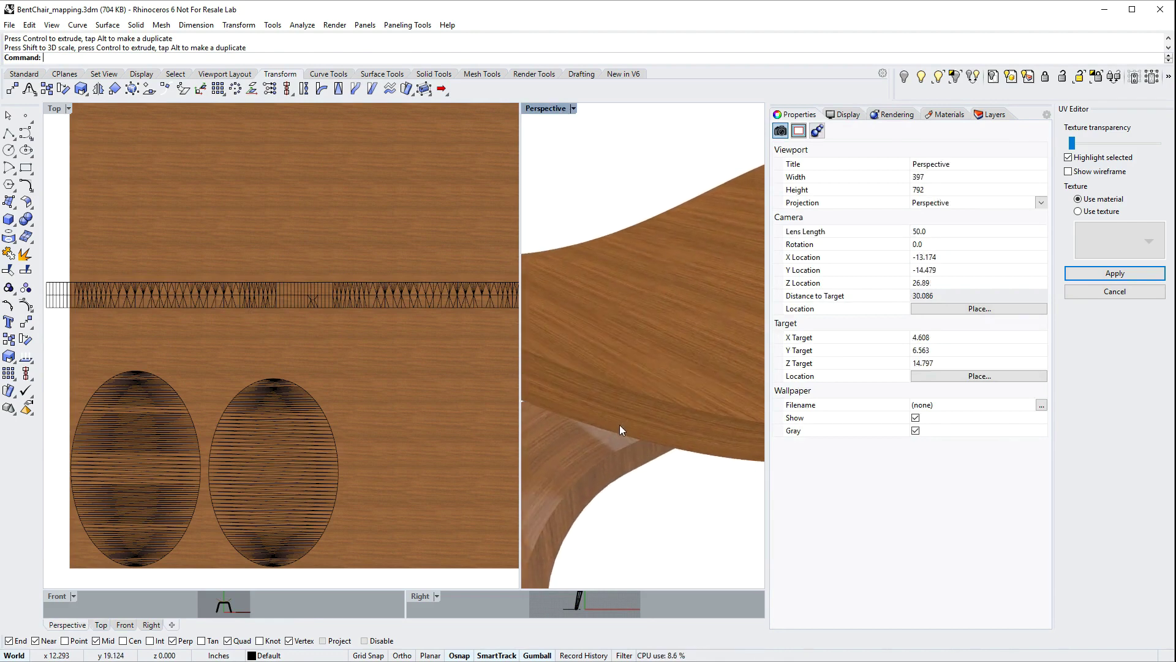
# Scale the seat edge band's UV mesh down across its width in the Top view.
pyautogui.click(322, 294)
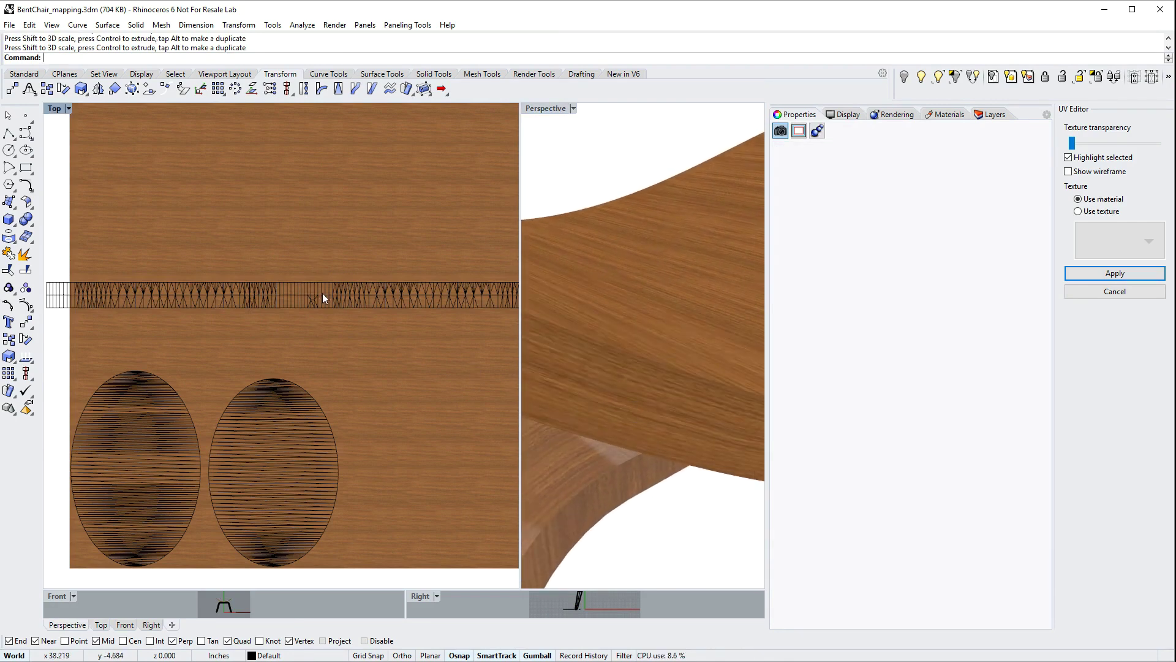
pyautogui.scroll(5, 318, 300)
pyautogui.press('Escape')
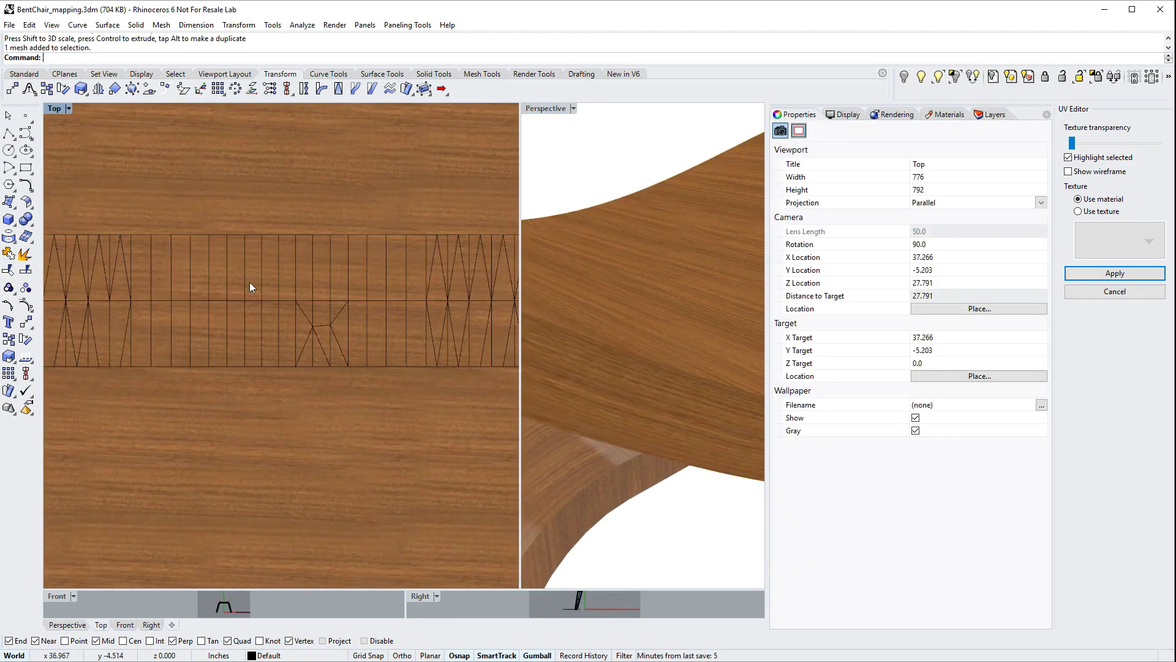
pyautogui.click(295, 284)
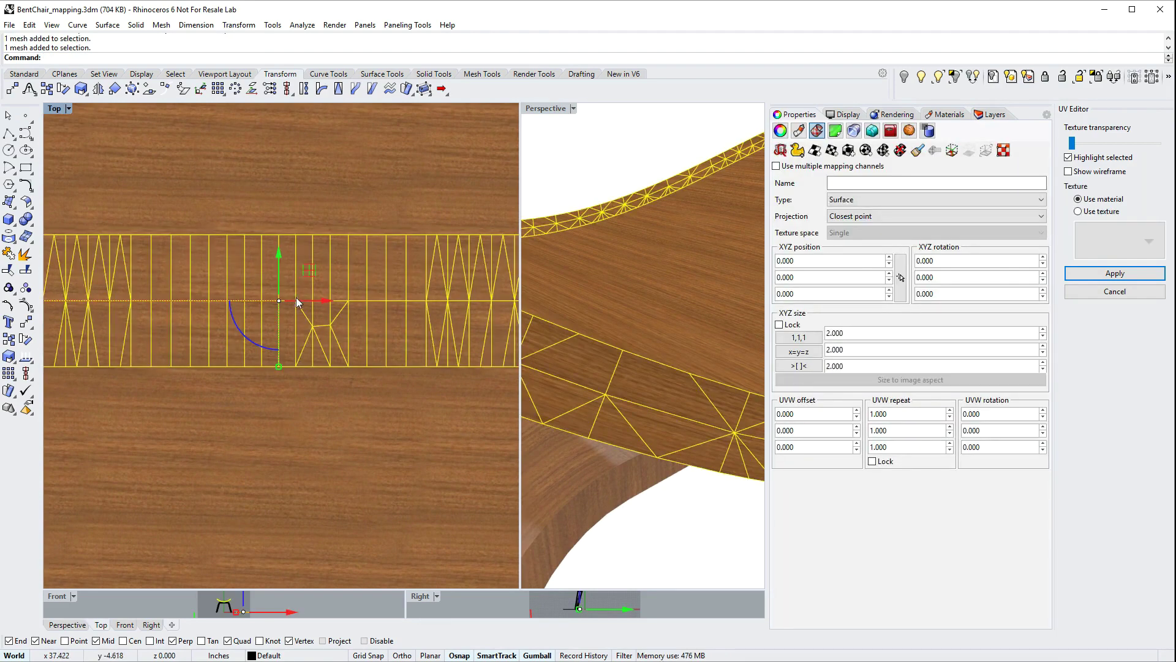
pyautogui.moveTo(278, 366); pyautogui.dragTo(279, 355)
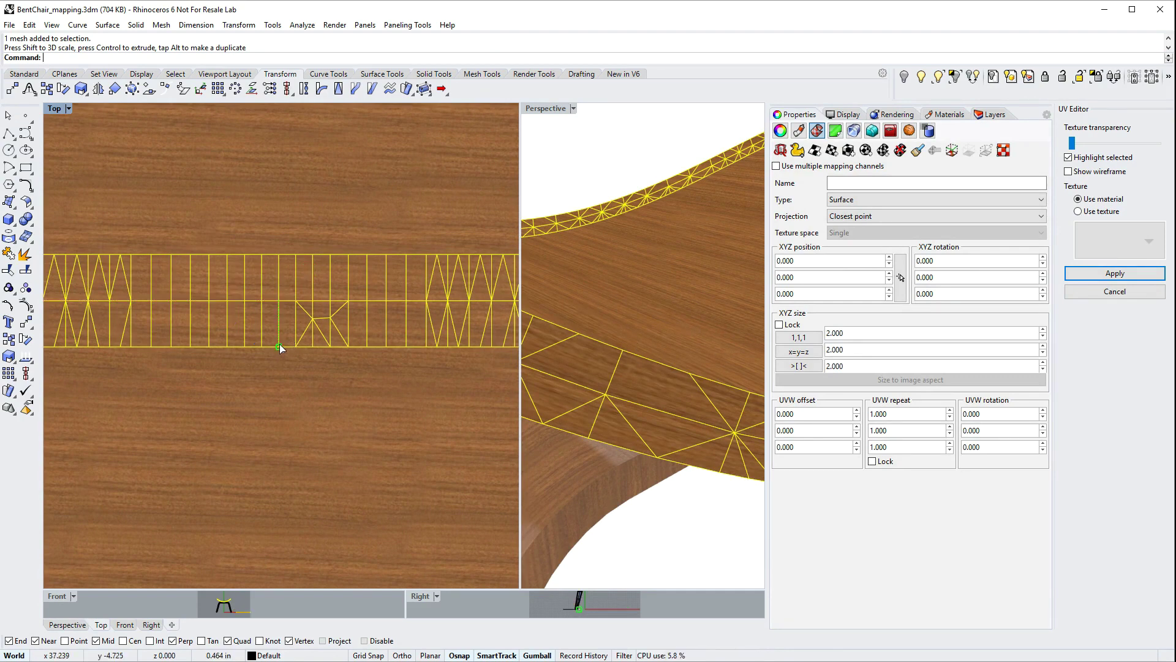
pyautogui.press('Escape')
# Rotate both oval UV meshes of the seat's faces together by 90 degrees in the Top view.
pyautogui.scroll(-2, 303, 380)
pyautogui.scroll(-4, 300, 386)
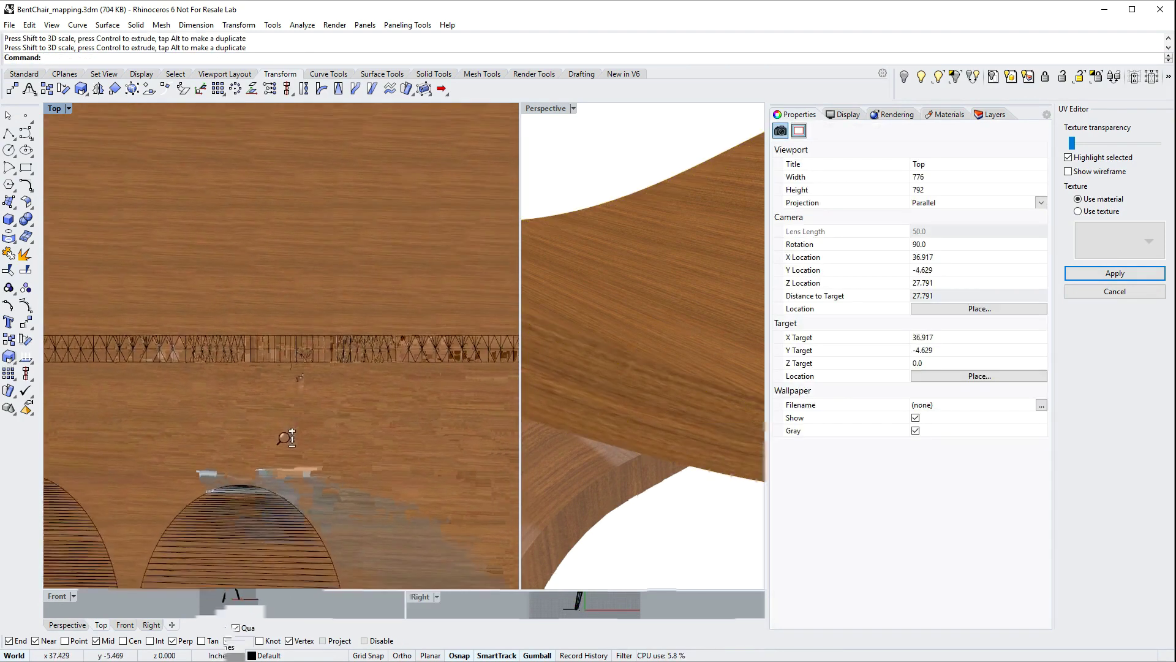
pyautogui.moveTo(357, 317); pyautogui.dragTo(261, 366, button='right')
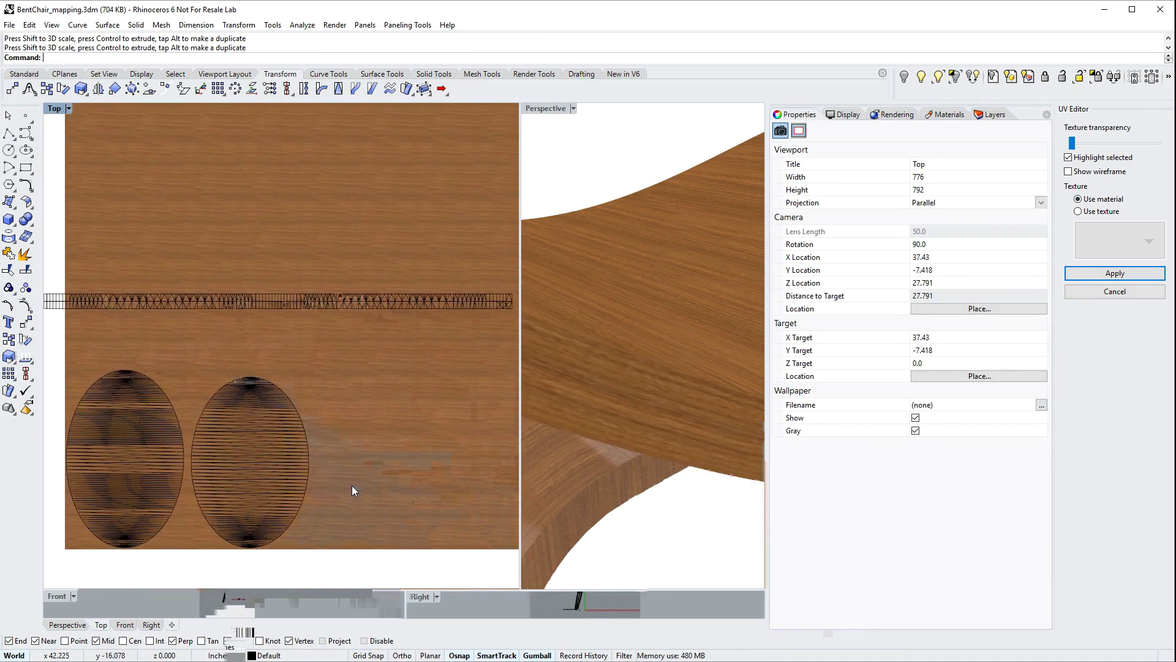
pyautogui.moveTo(353, 489); pyautogui.dragTo(92, 399)
pyautogui.click(326, 412)
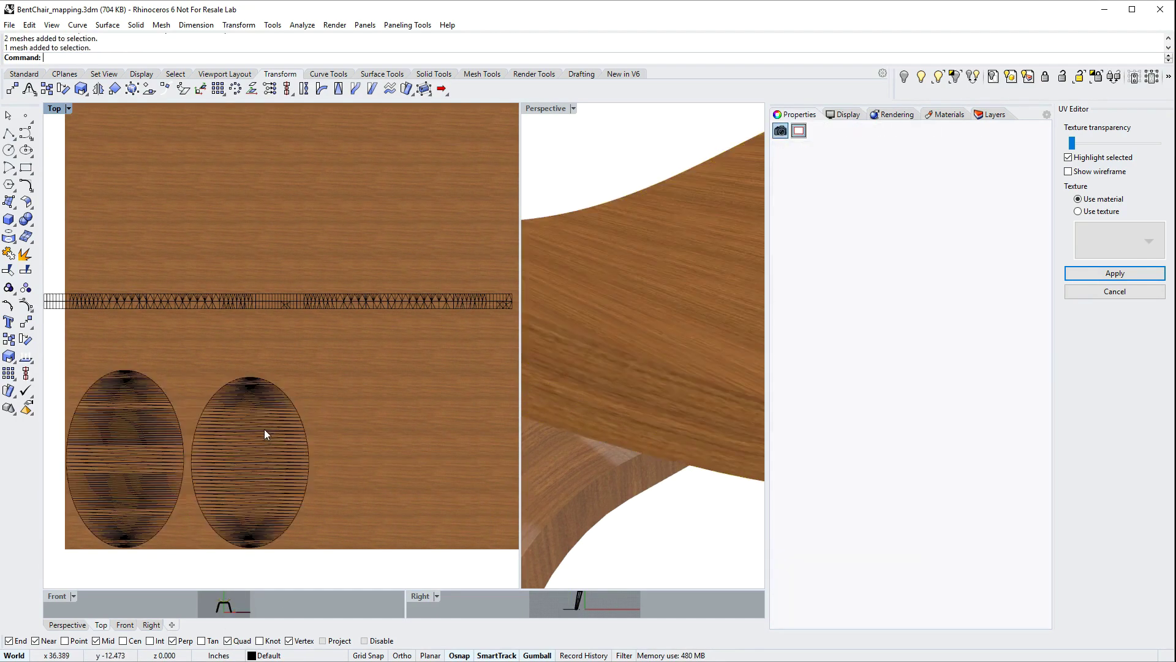
pyautogui.click(263, 429)
pyautogui.click(129, 433)
pyautogui.click(362, 418)
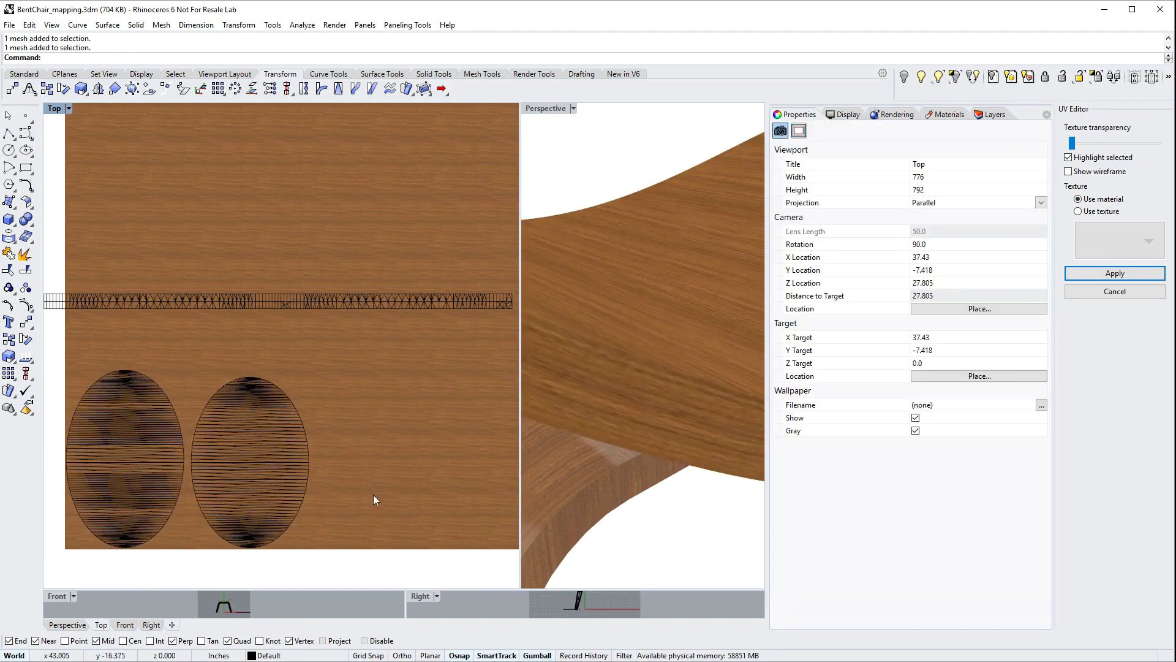
pyautogui.moveTo(373, 494); pyautogui.dragTo(100, 418)
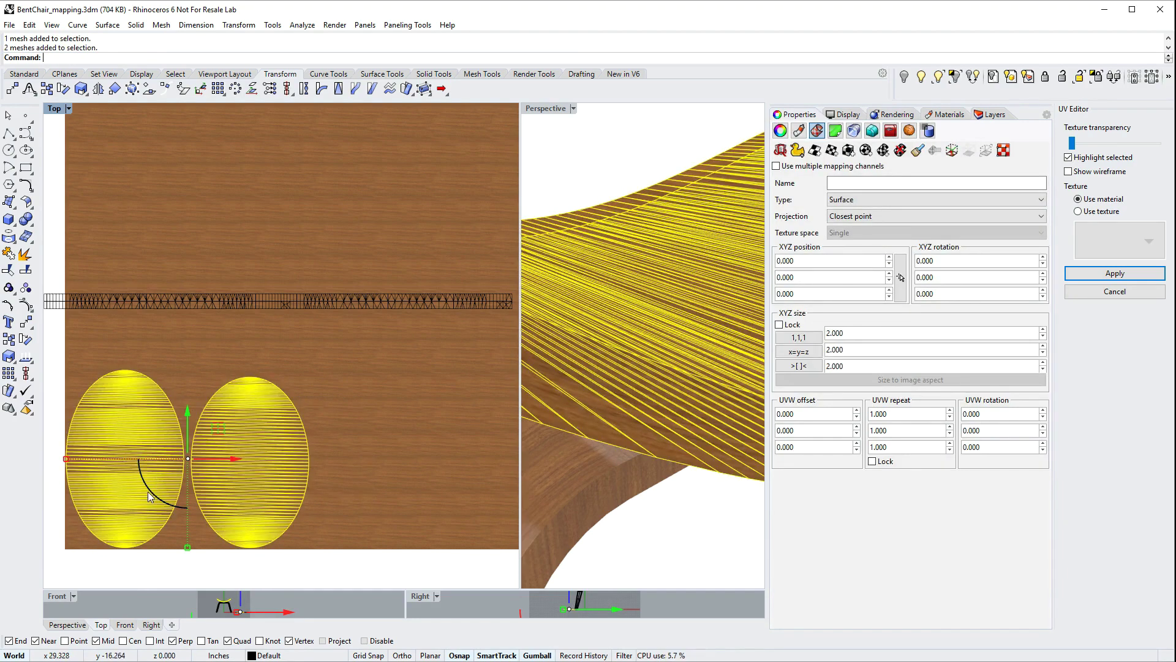
pyautogui.moveTo(150, 495); pyautogui.dragTo(225, 495)
# Move the two oval UV meshes toward the middle of the texture and examine the grain across the seat.
pyautogui.moveTo(157, 430); pyautogui.dragTo(280, 262)
pyautogui.press('Escape')
pyautogui.press('Escape')
pyautogui.scroll(-6, 678, 266)
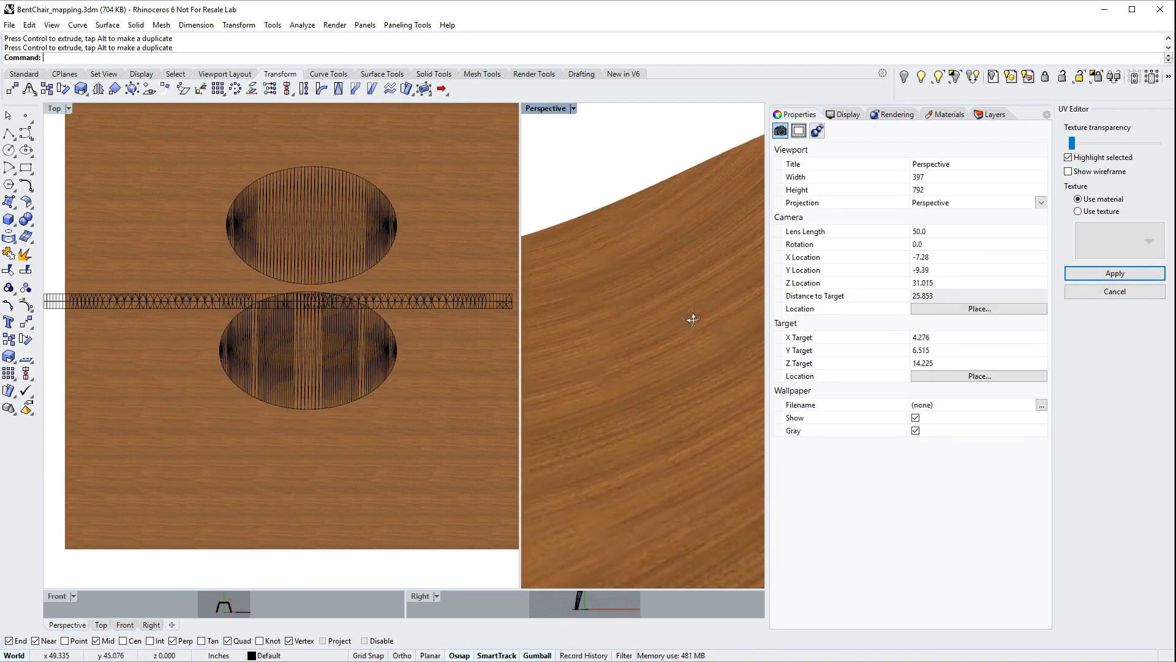
pyautogui.scroll(-6, 648, 350)
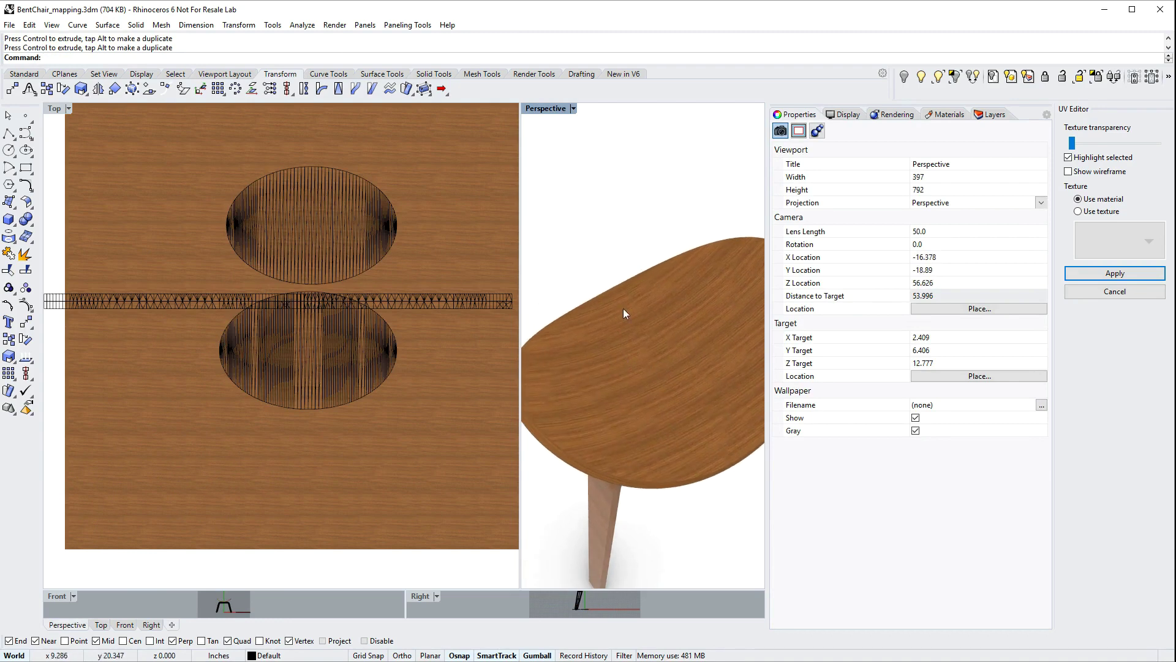
# Scale both oval UV meshes down together in the Top view.
pyautogui.click(335, 239)
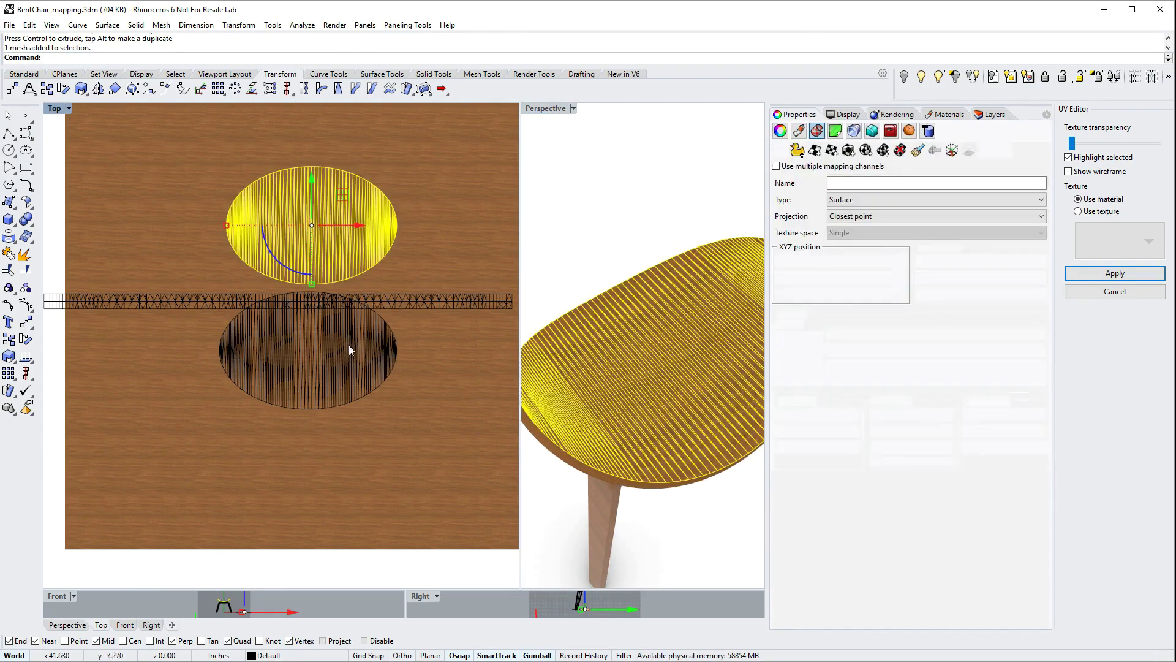
pyautogui.keyDown('shift'); pyautogui.click(348, 345); pyautogui.keyUp('shift')
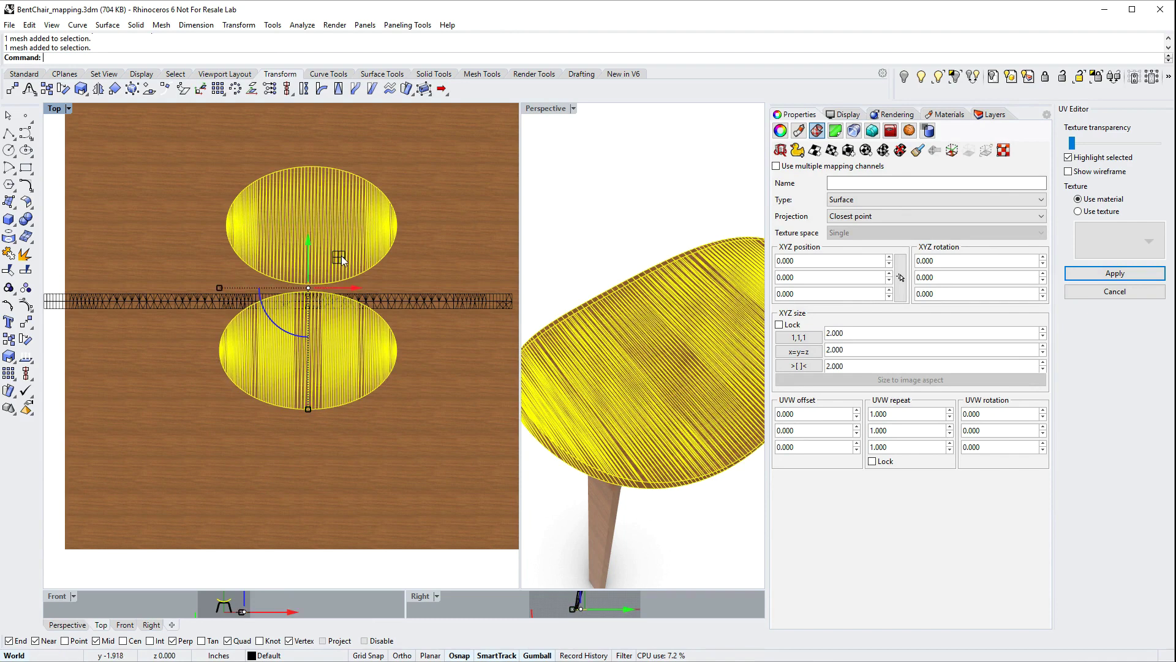
pyautogui.moveTo(340, 255); pyautogui.dragTo(334, 262)
pyautogui.press('Escape')
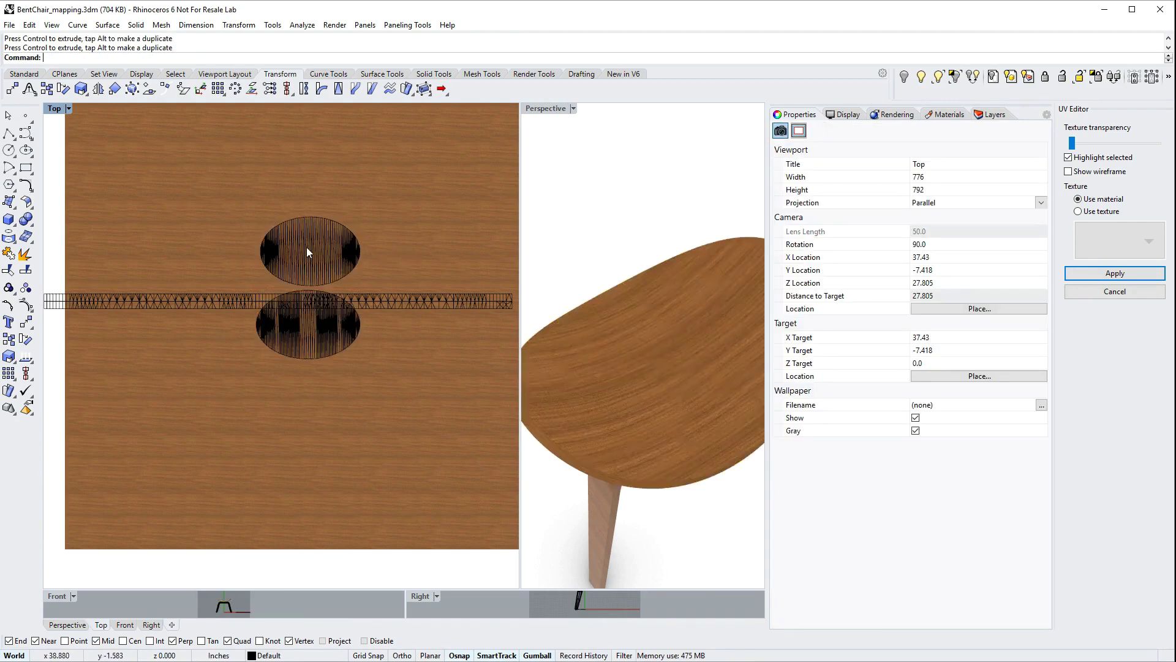
# Move both oval UV meshes below the edge band's mesh, enlarge them slightly, and examine the grain on the seat.
pyautogui.click(316, 252)
pyautogui.keyDown('shift'); pyautogui.click(315, 337); pyautogui.keyUp('shift')
pyautogui.moveTo(333, 256); pyautogui.dragTo(332, 383)
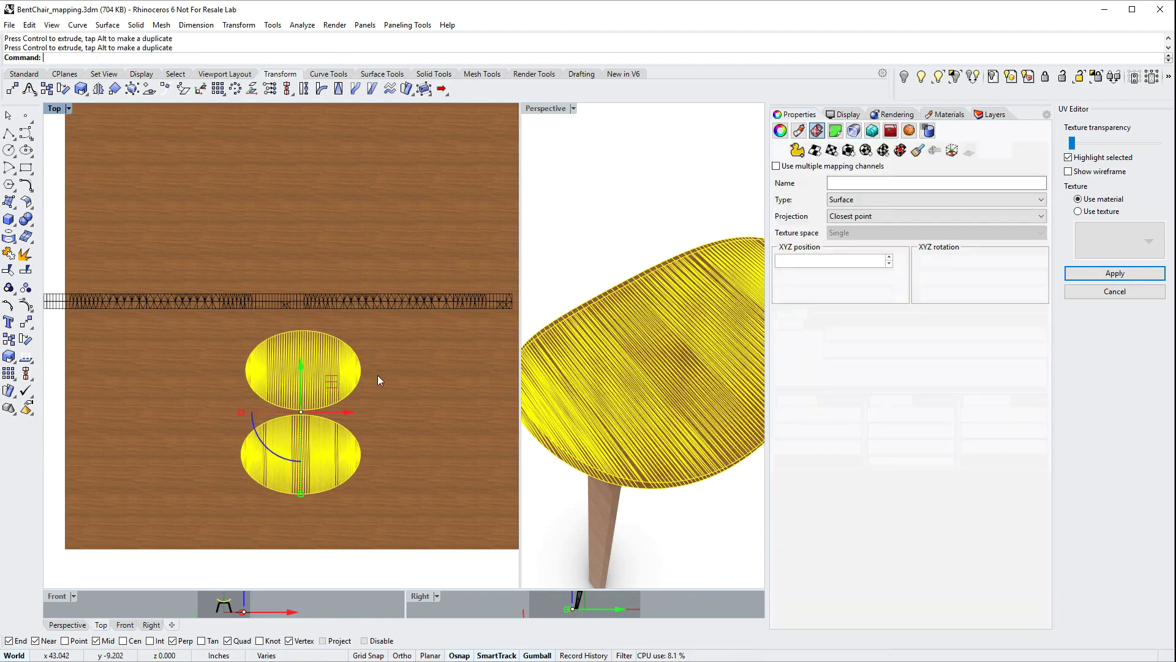
pyautogui.press('Escape')
pyautogui.moveTo(651, 388); pyautogui.dragTo(648, 359, button='right')
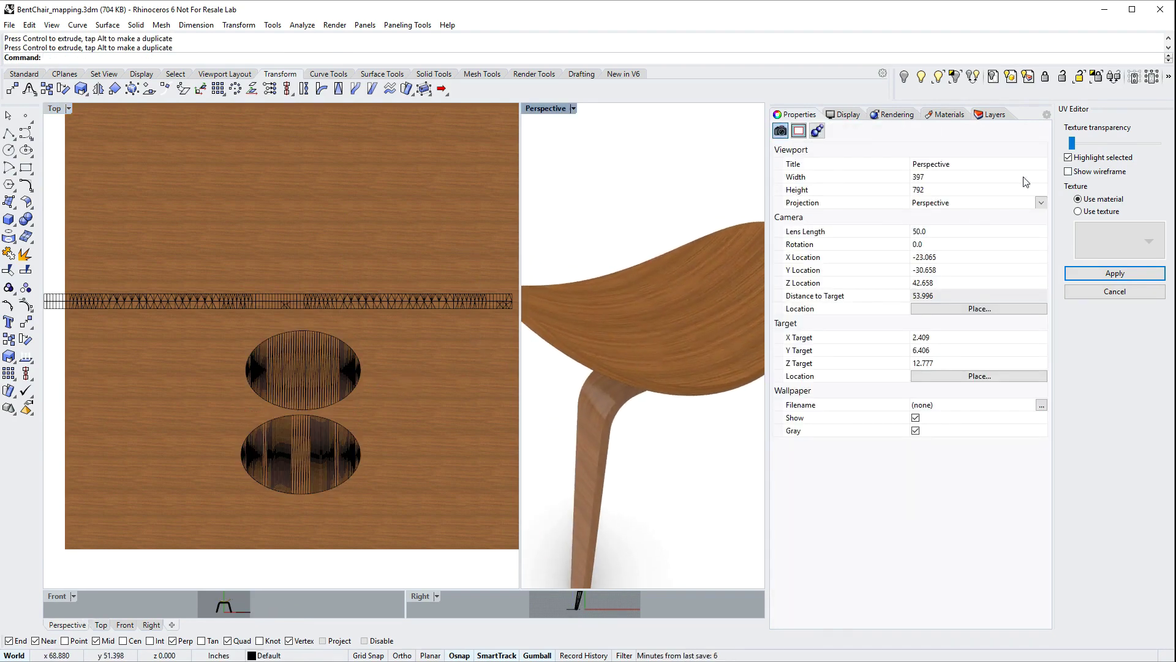
pyautogui.scroll(4, 618, 350)
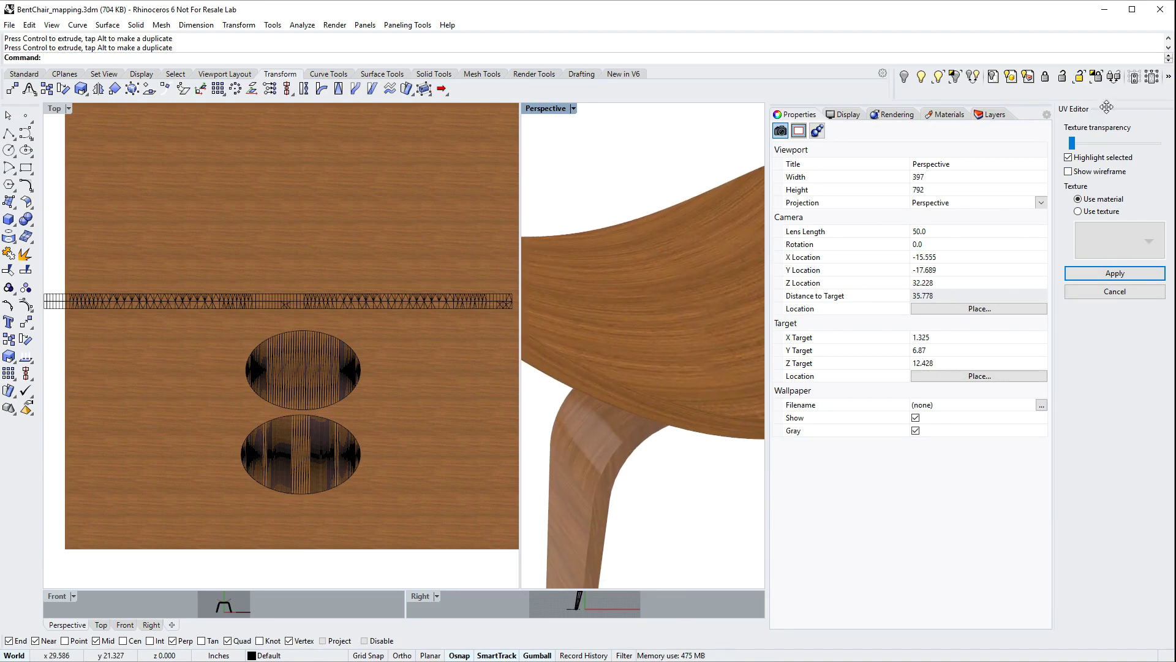
# Apply the UV edits and maximize the Perspective view to show the whole seat.
pyautogui.click(1117, 275)
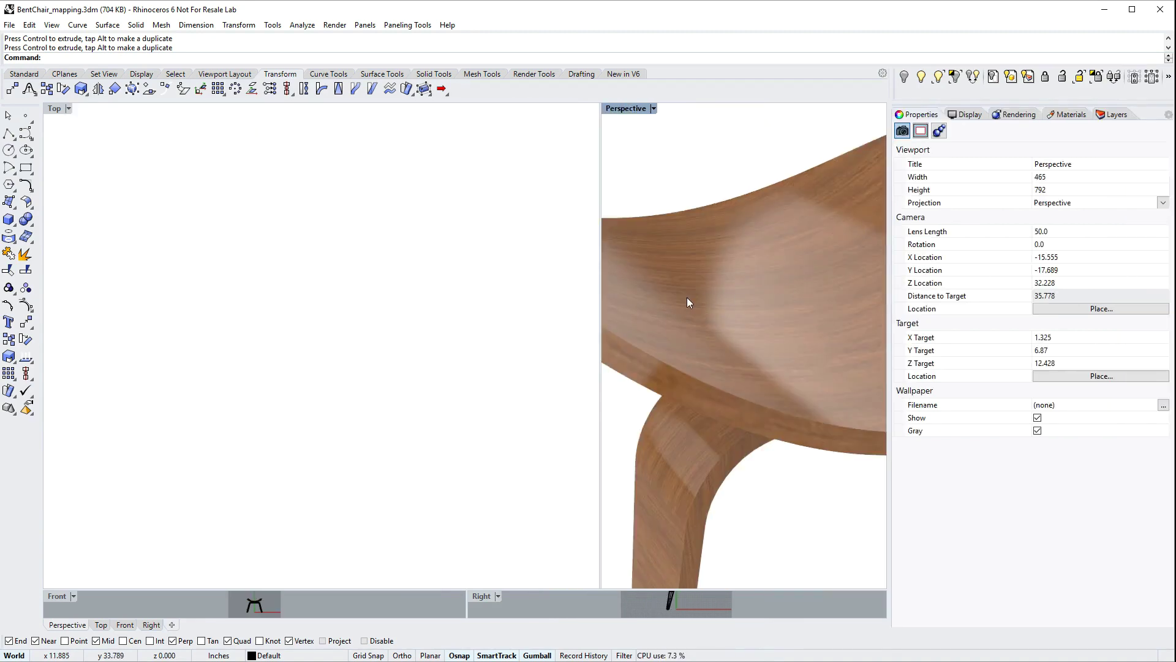
pyautogui.doubleClick(627, 109)
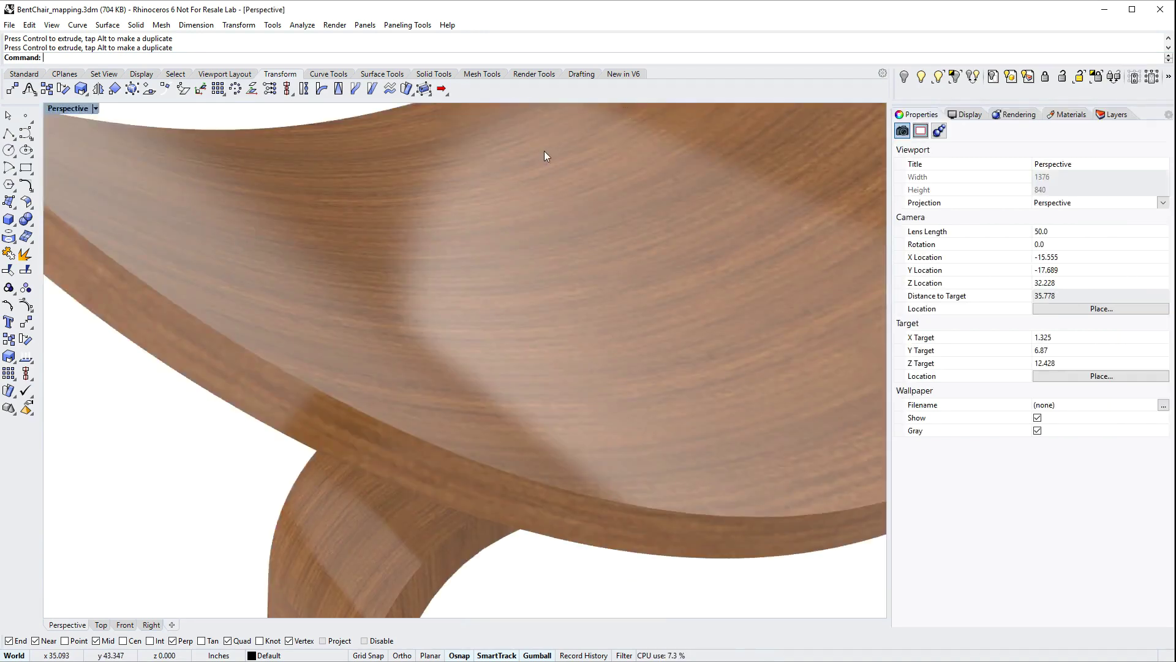
pyautogui.scroll(-5, 320, 285)
pyautogui.moveTo(320, 311)
pyautogui.mouseDown(button='right')
pyautogui.moveTo(394, 321)
pyautogui.moveTo(303, 315)
pyautogui.moveTo(233, 347)
pyautogui.moveTo(322, 319)
pyautogui.mouseUp(button='right')
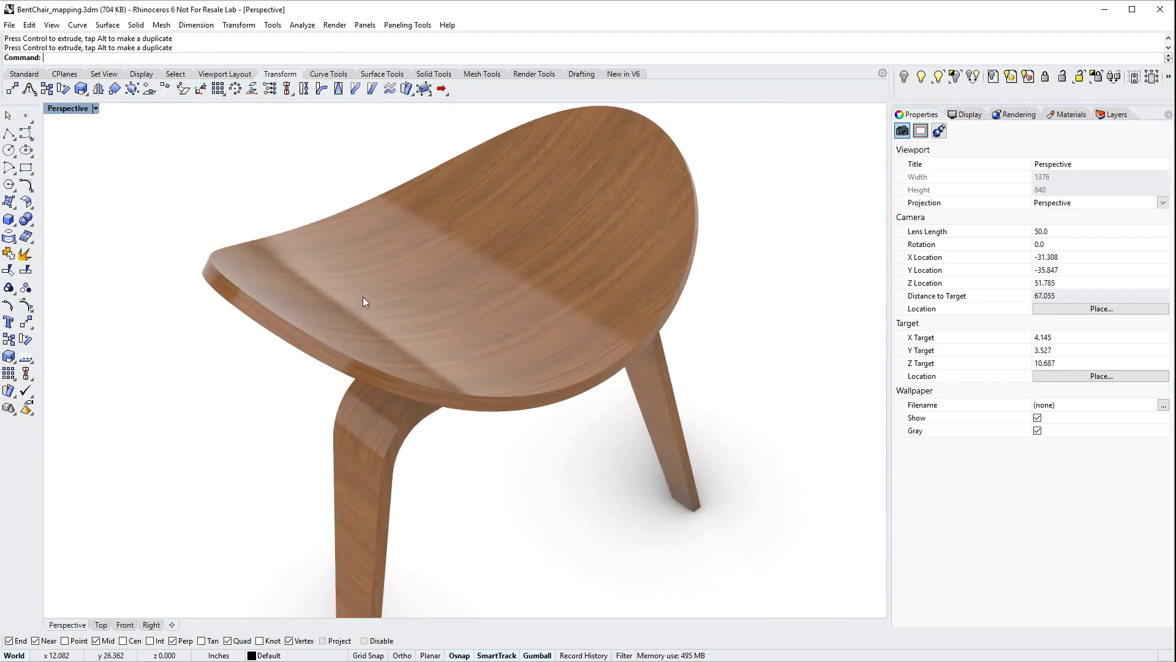
# Examine the bitmap texture settings of the seat's African teak material and return to the seat's texture mapping properties.
pyautogui.click(386, 283)
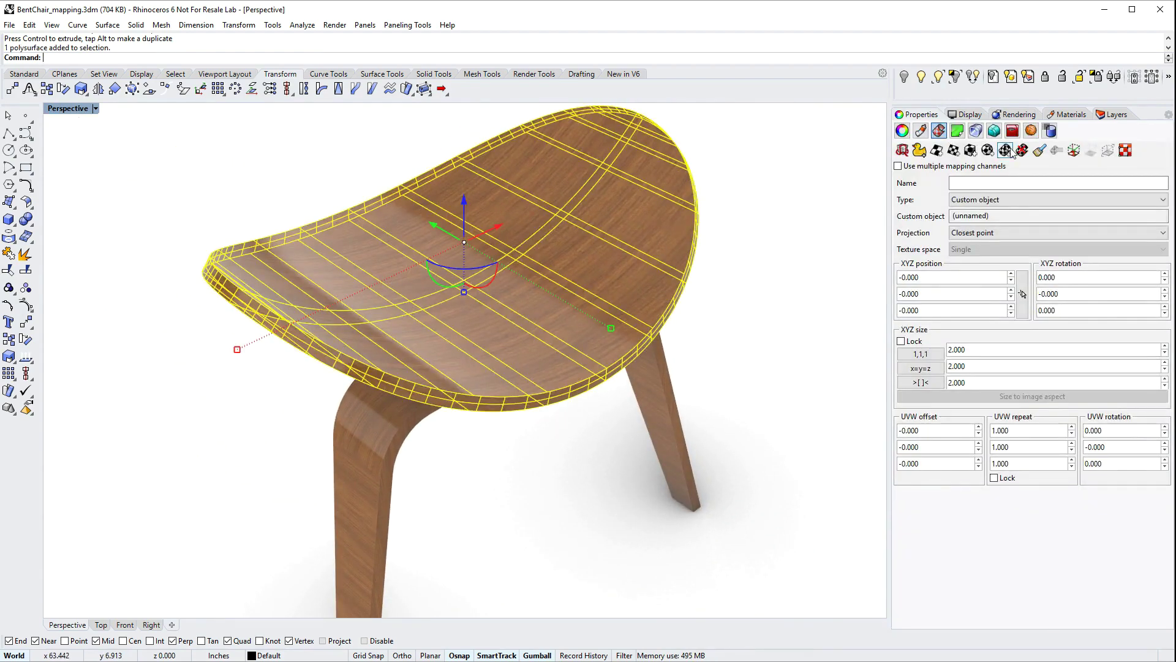
pyautogui.click(1072, 114)
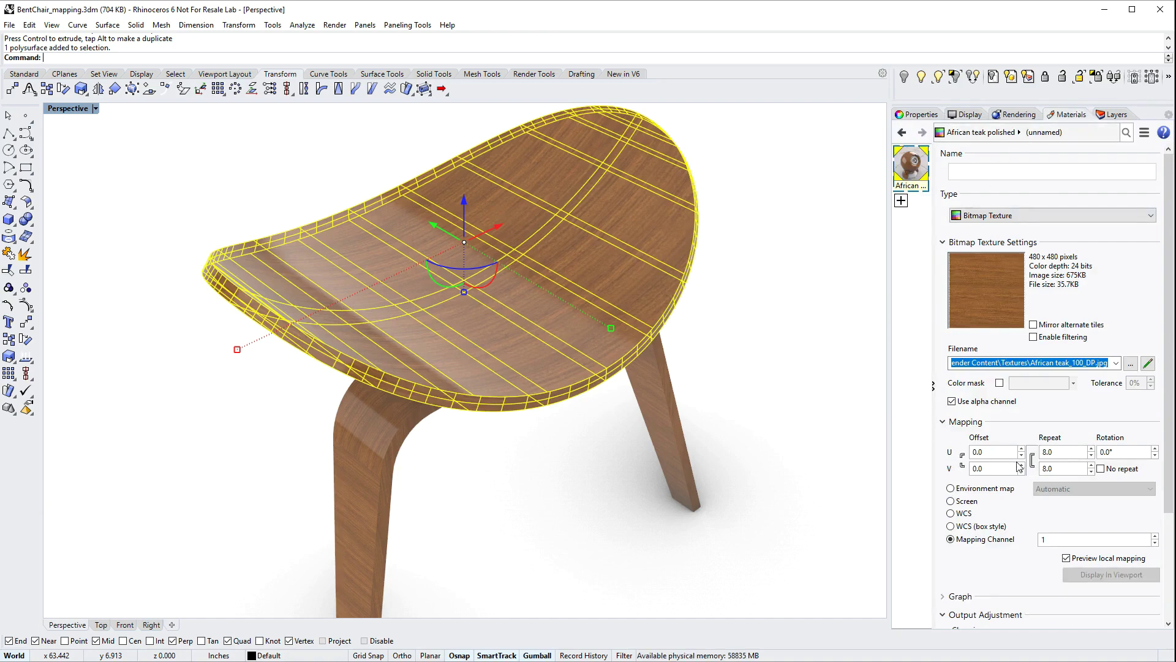
pyautogui.click(912, 181)
pyautogui.click(975, 376)
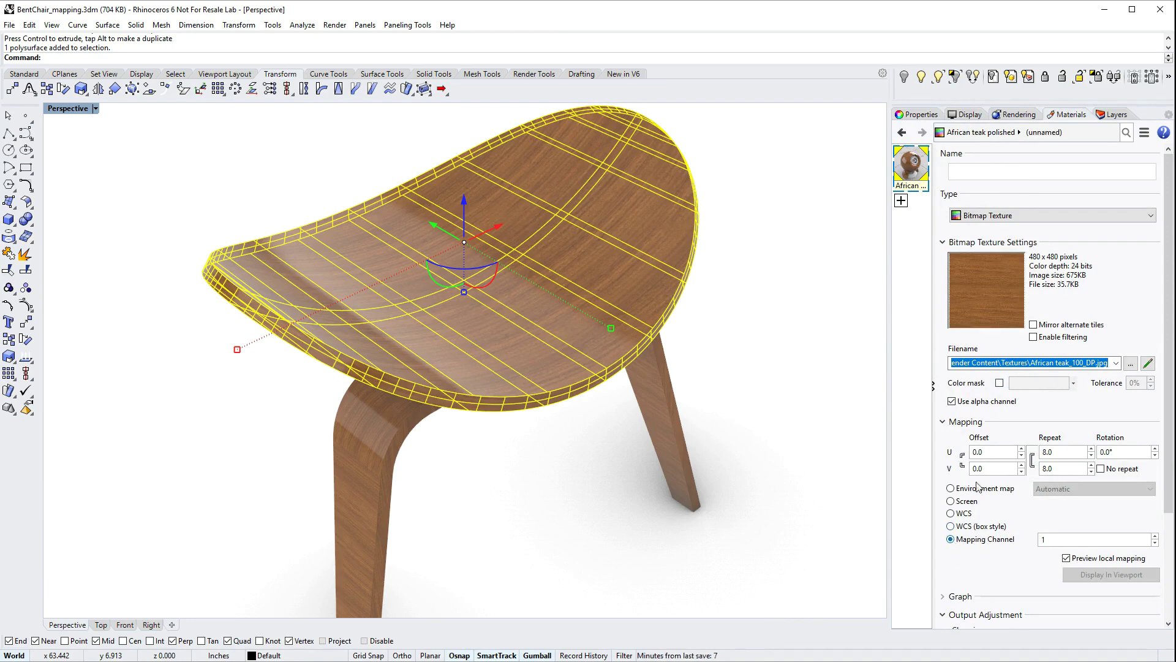
pyautogui.click(917, 115)
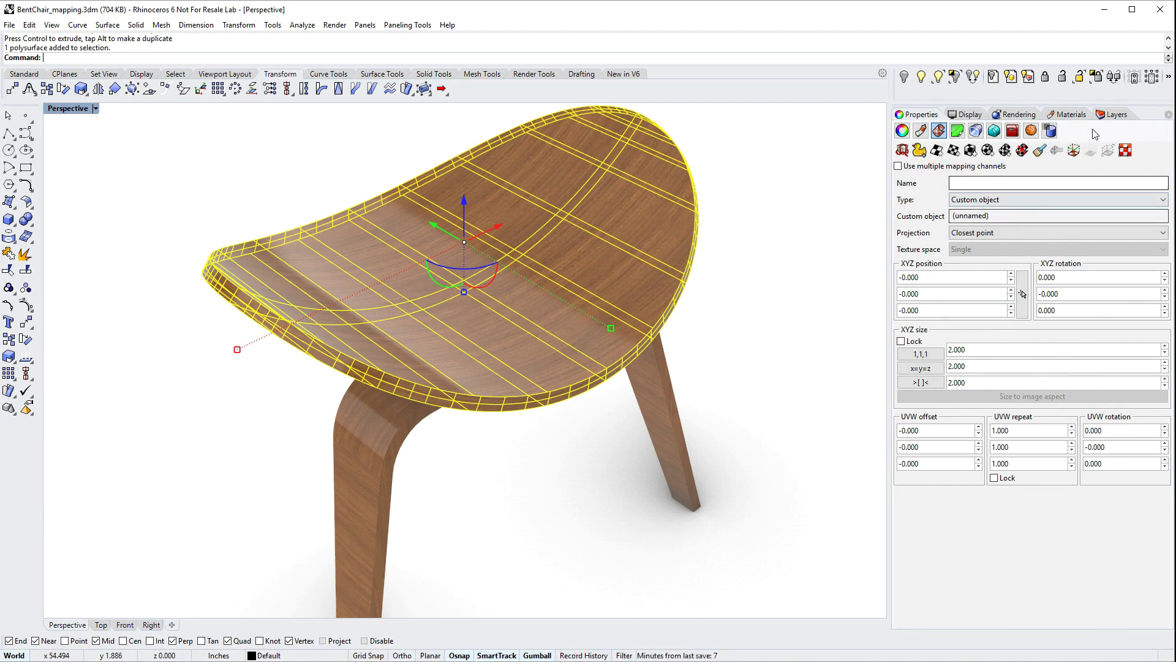
# Isolate the bent leg frame and examine the wood grain around its rounded corner.
pyautogui.click(387, 448)
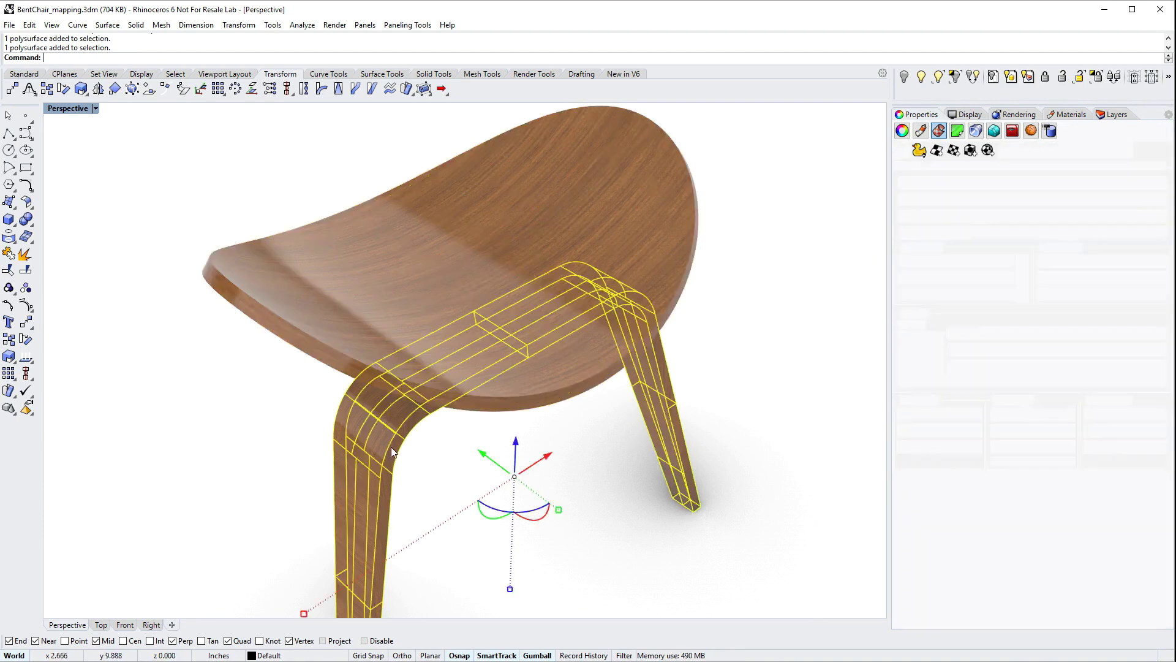
pyautogui.moveTo(411, 455); pyautogui.dragTo(367, 394, button='right')
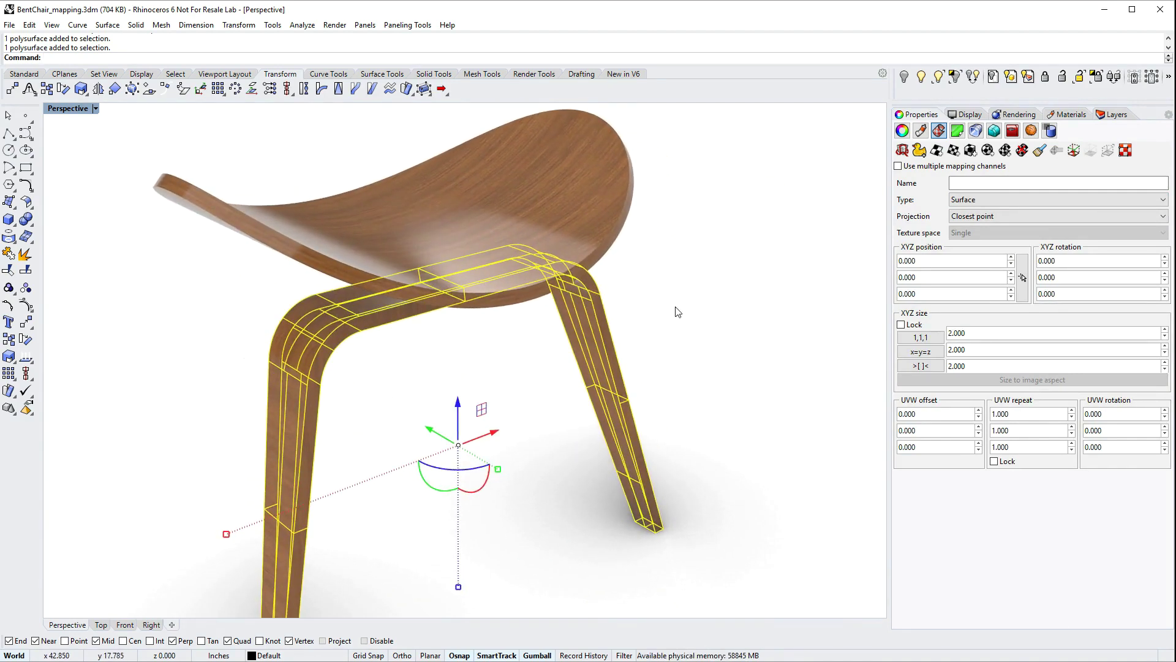
pyautogui.click(594, 190)
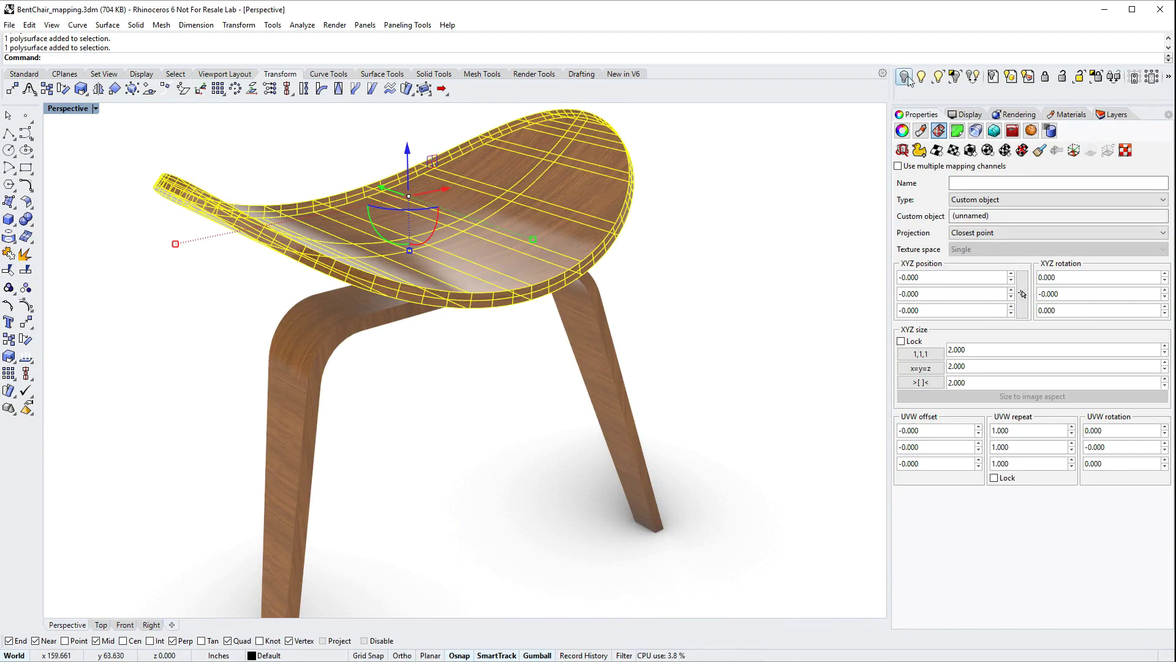
pyautogui.click(591, 327)
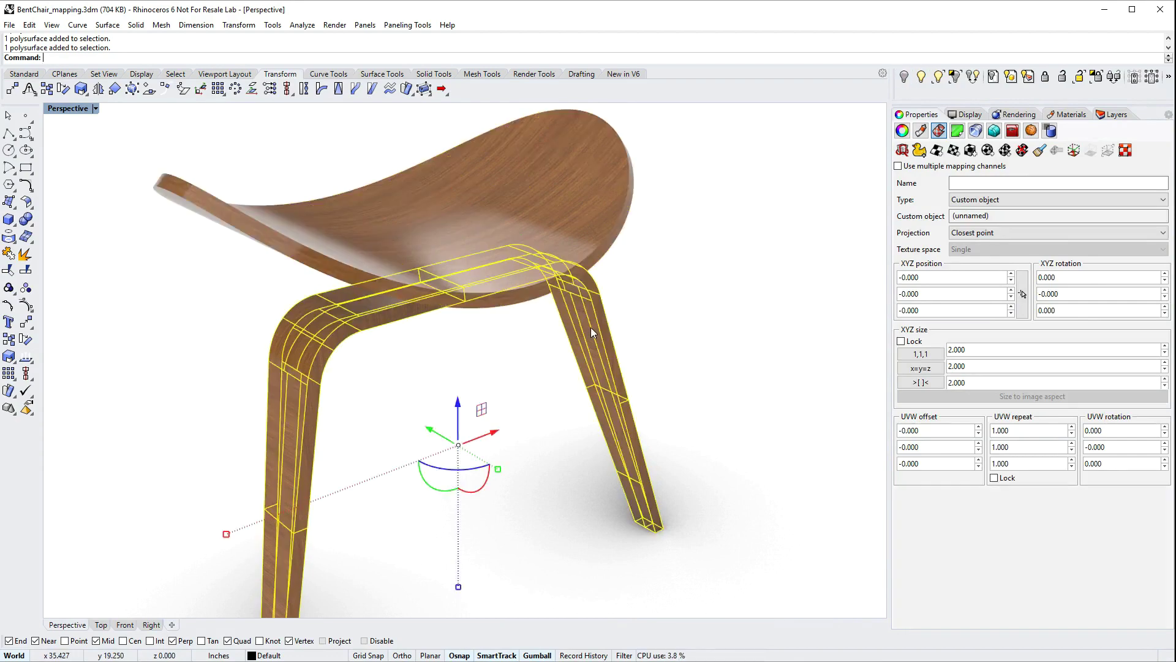
pyautogui.click(955, 76)
pyautogui.click(475, 372)
pyautogui.moveTo(476, 372); pyautogui.dragTo(380, 318, button='right')
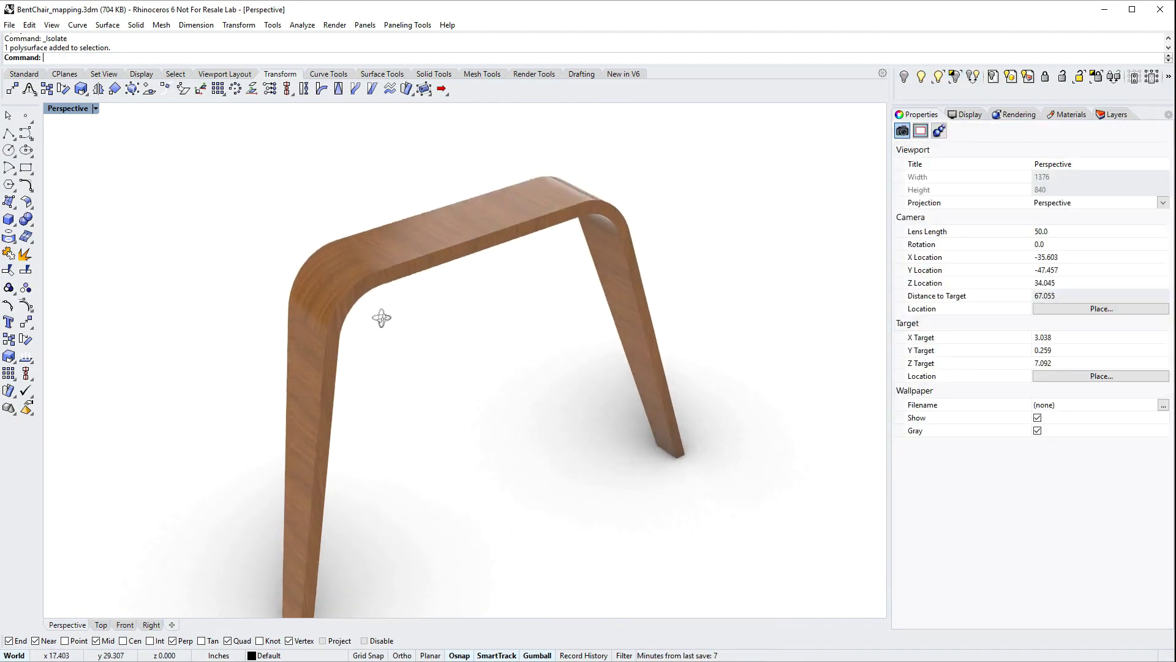
pyautogui.scroll(5, 349, 333)
pyautogui.scroll(1, 348, 306)
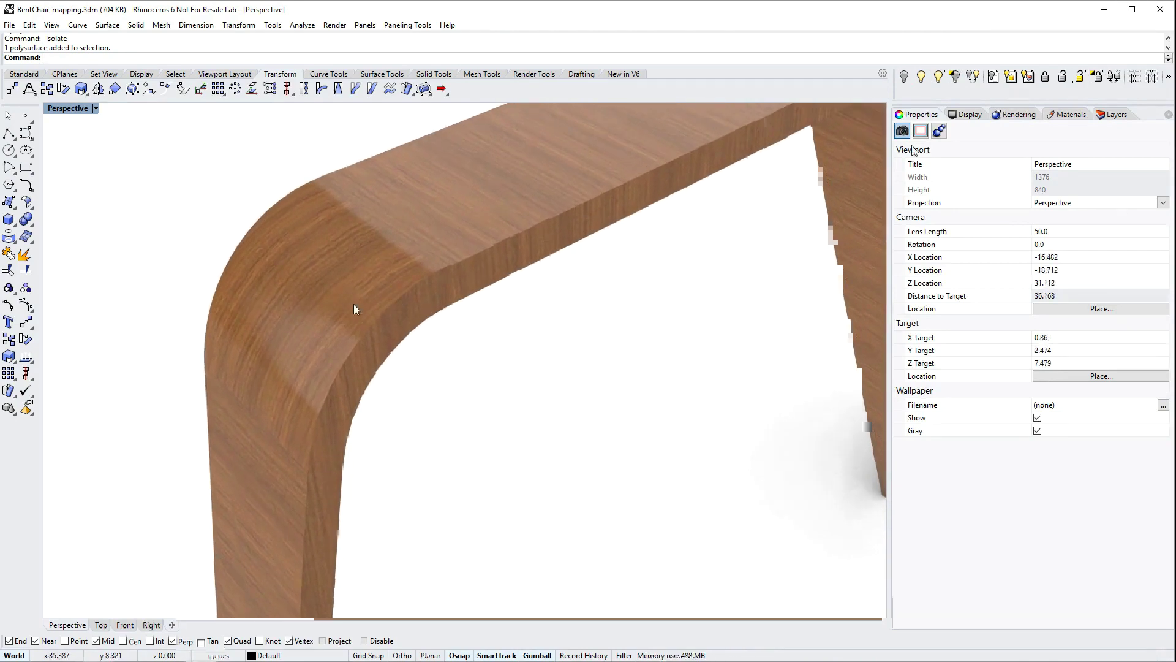
# Temporarily show surface edges in the Rendered display and examine where the grain breaks around the leg frame's bend.
pyautogui.click(966, 114)
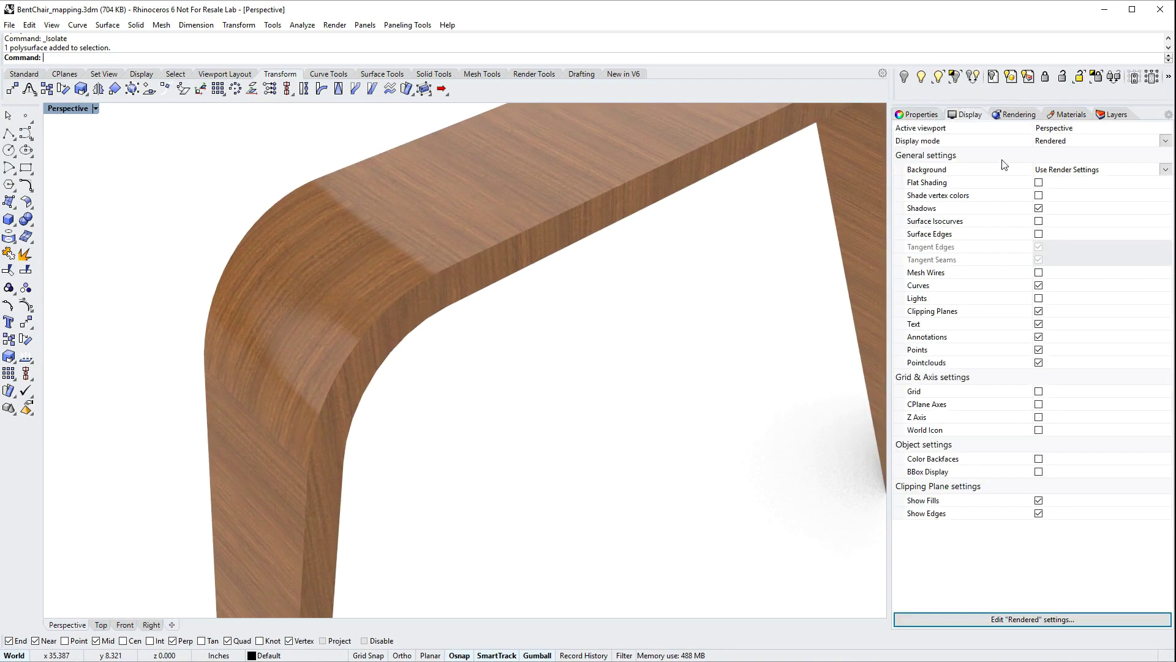
pyautogui.click(1038, 234)
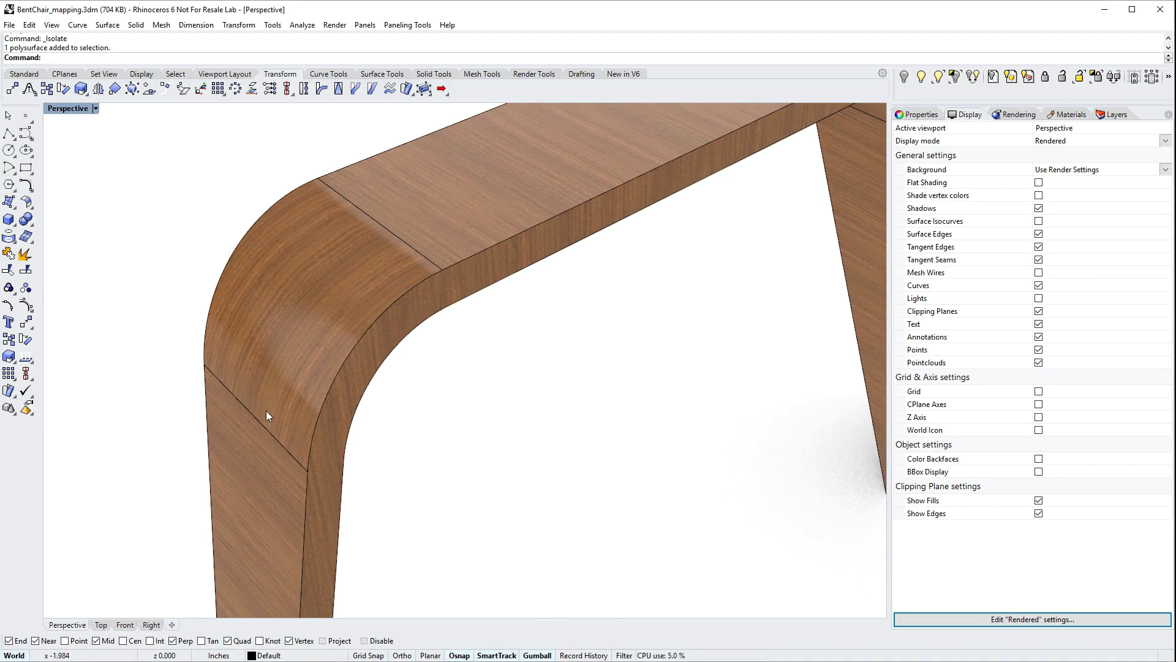
pyautogui.moveTo(402, 235); pyautogui.dragTo(399, 262, button='right')
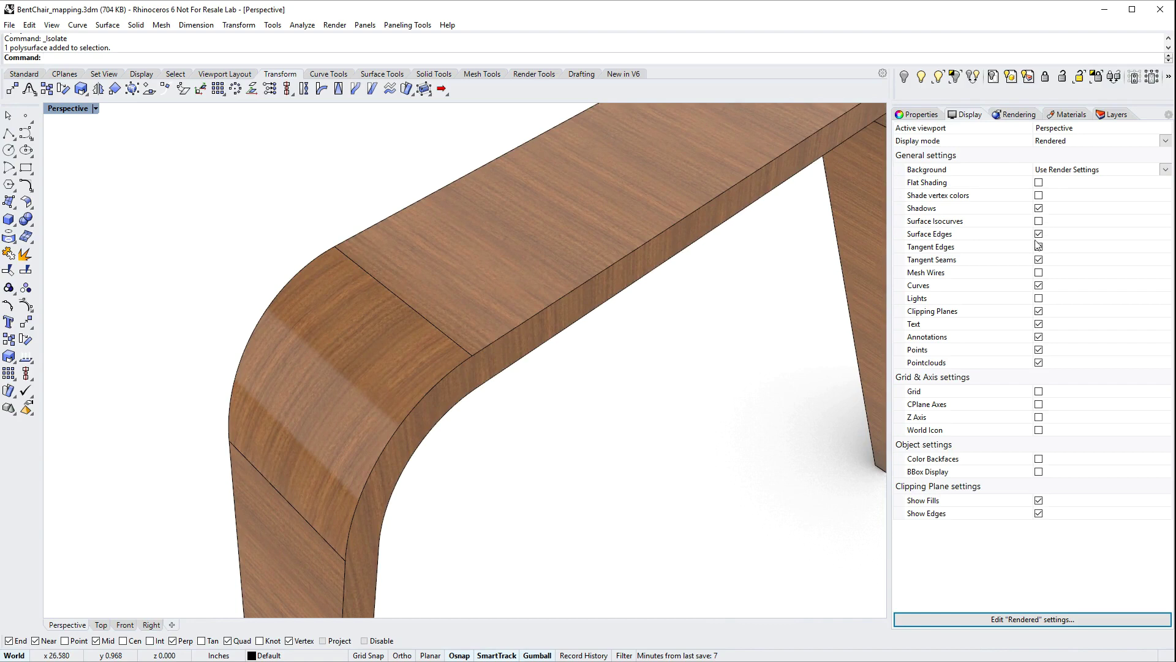
# Open the leg frame's existing UVs in the UV Editor and place the texture rectangle beside the frame.
pyautogui.click(539, 295)
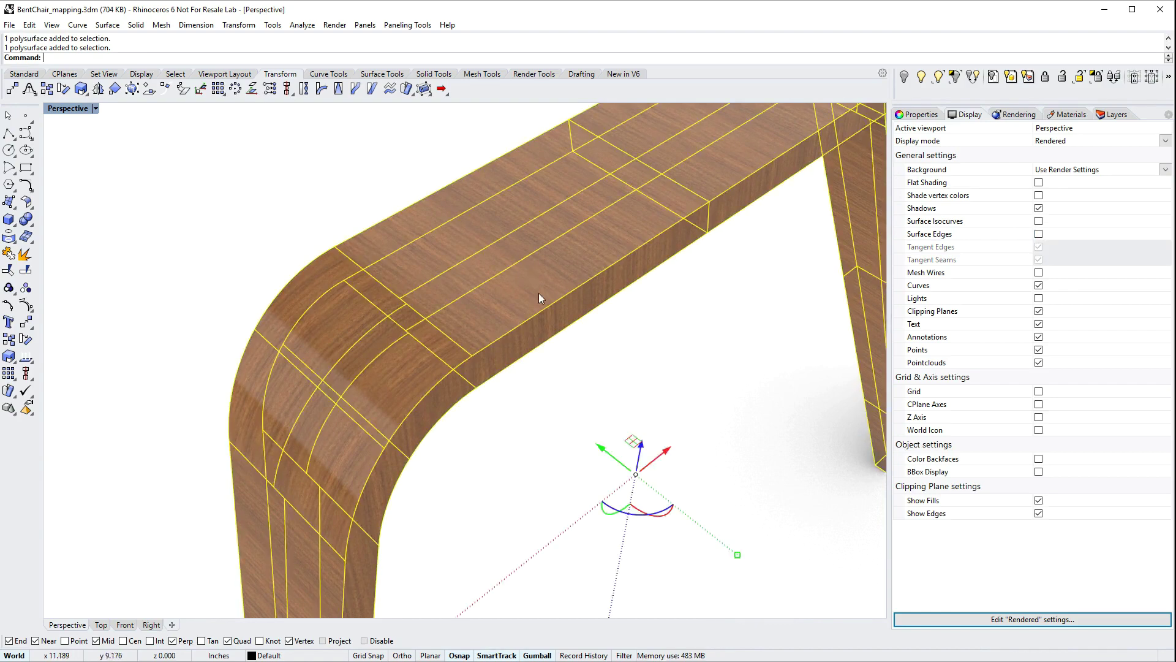
pyautogui.scroll(-3, 539, 296)
pyautogui.moveTo(538, 295); pyautogui.dragTo(429, 288, button='right')
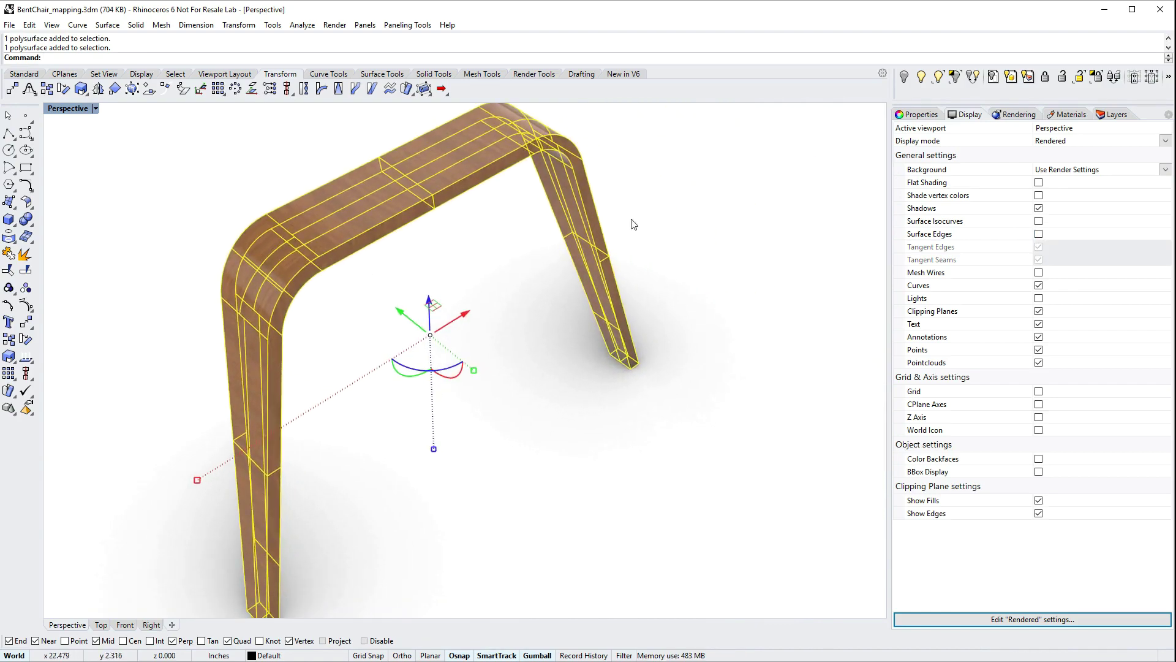
pyautogui.click(917, 115)
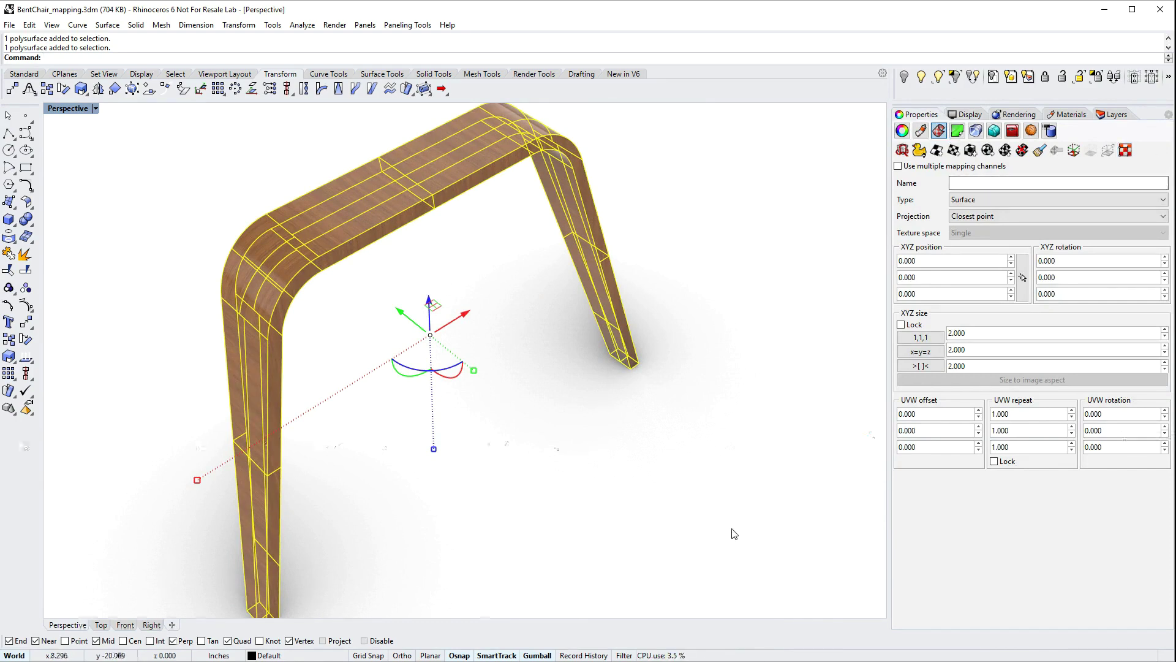
pyautogui.click(1058, 152)
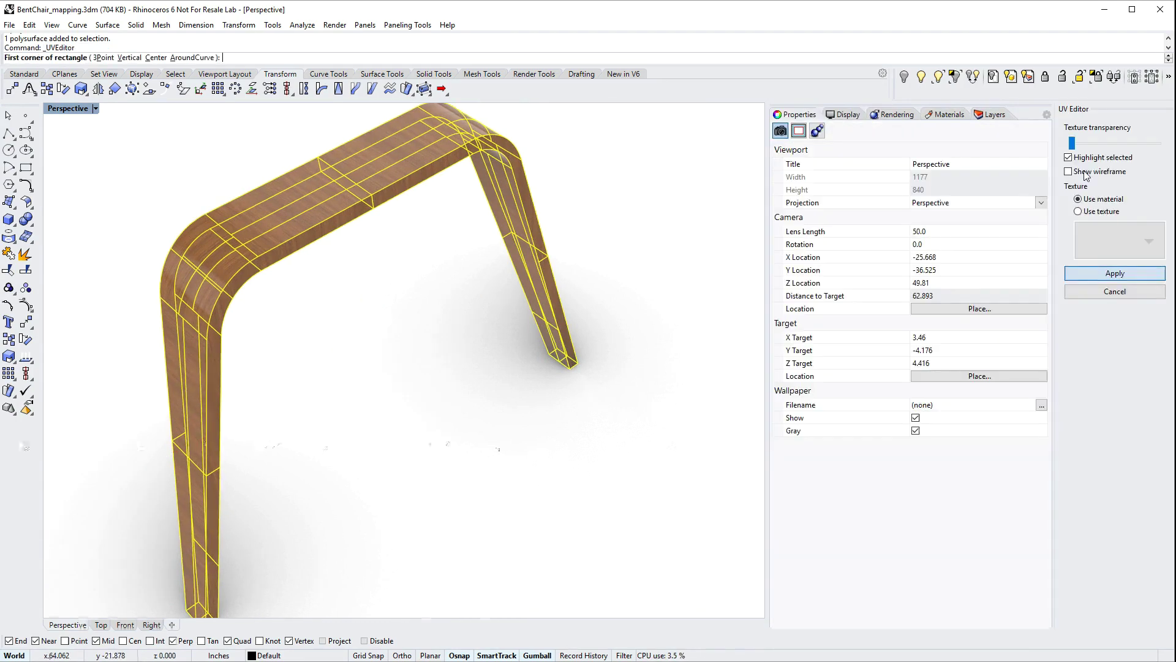
pyautogui.click(710, 493)
pyautogui.click(599, 222)
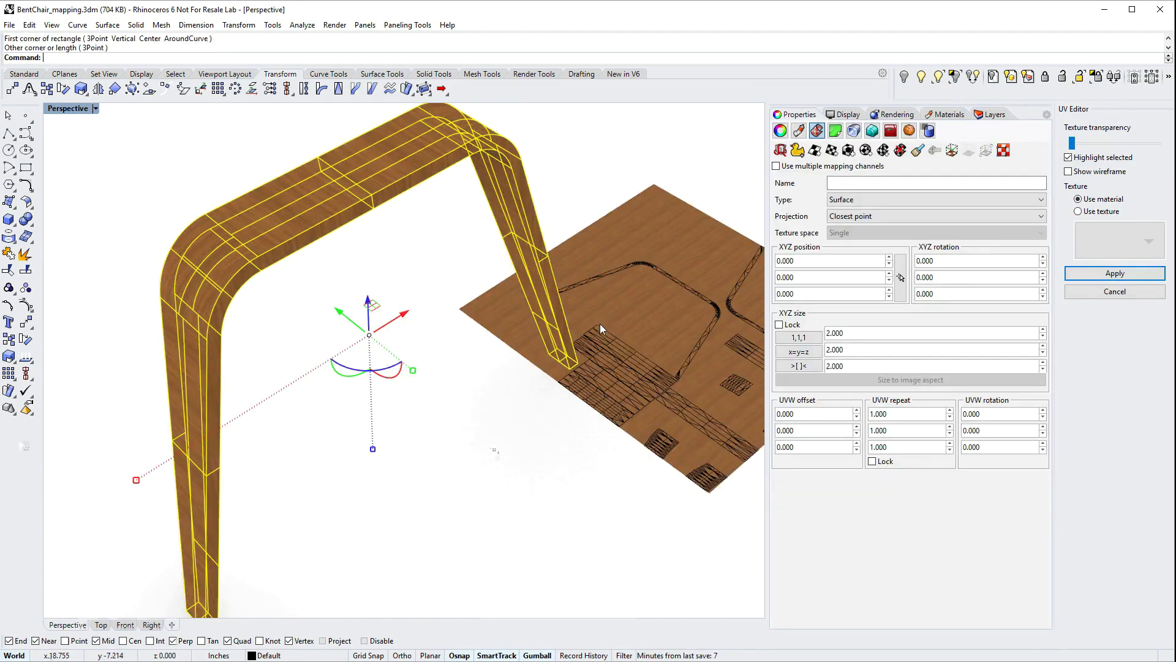
# Examine which faces of the leg frame the separate UV strips and the two bent side outlines belong to.
pyautogui.moveTo(601, 323); pyautogui.dragTo(377, 348, button='right')
pyautogui.scroll(-3, 491, 270)
pyautogui.moveTo(491, 270); pyautogui.dragTo(431, 347, button='right')
pyautogui.click(485, 376)
pyautogui.moveTo(462, 364); pyautogui.dragTo(512, 417)
pyautogui.moveTo(579, 398); pyautogui.dragTo(594, 380)
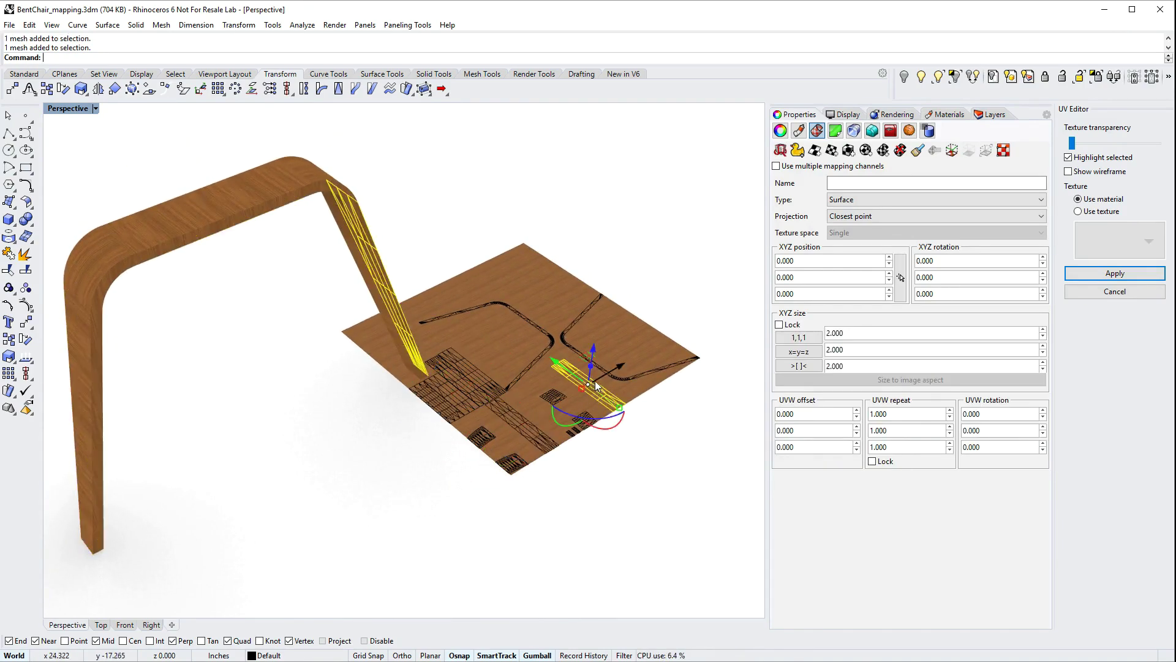
pyautogui.click(546, 329)
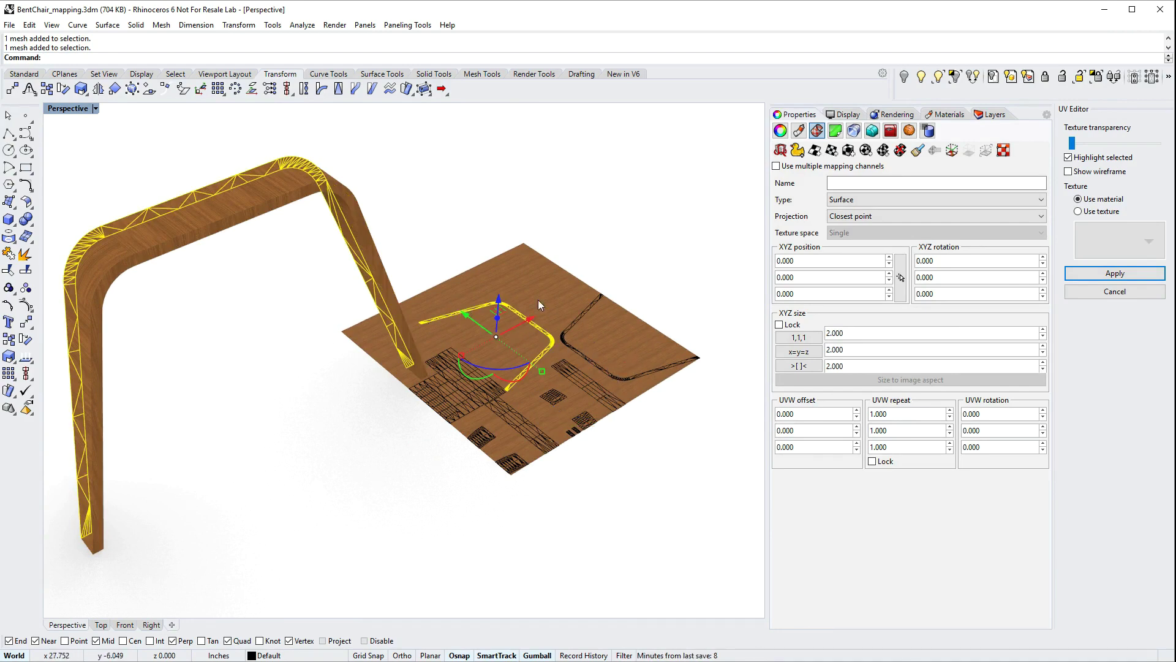
pyautogui.click(569, 324)
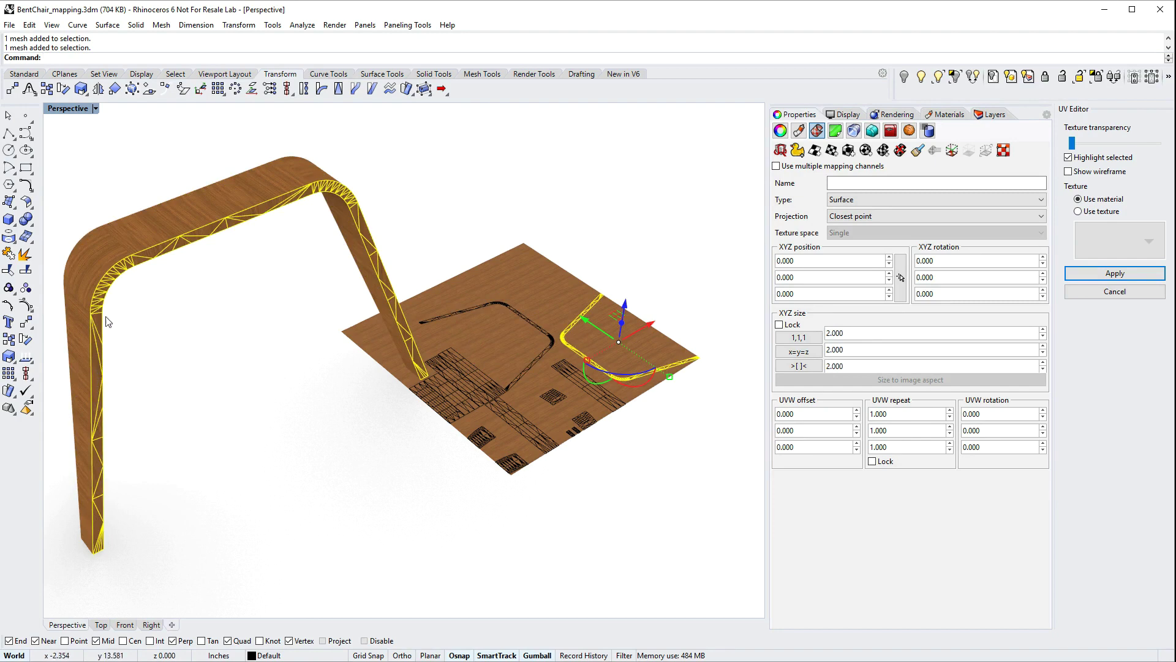
pyautogui.press('Escape')
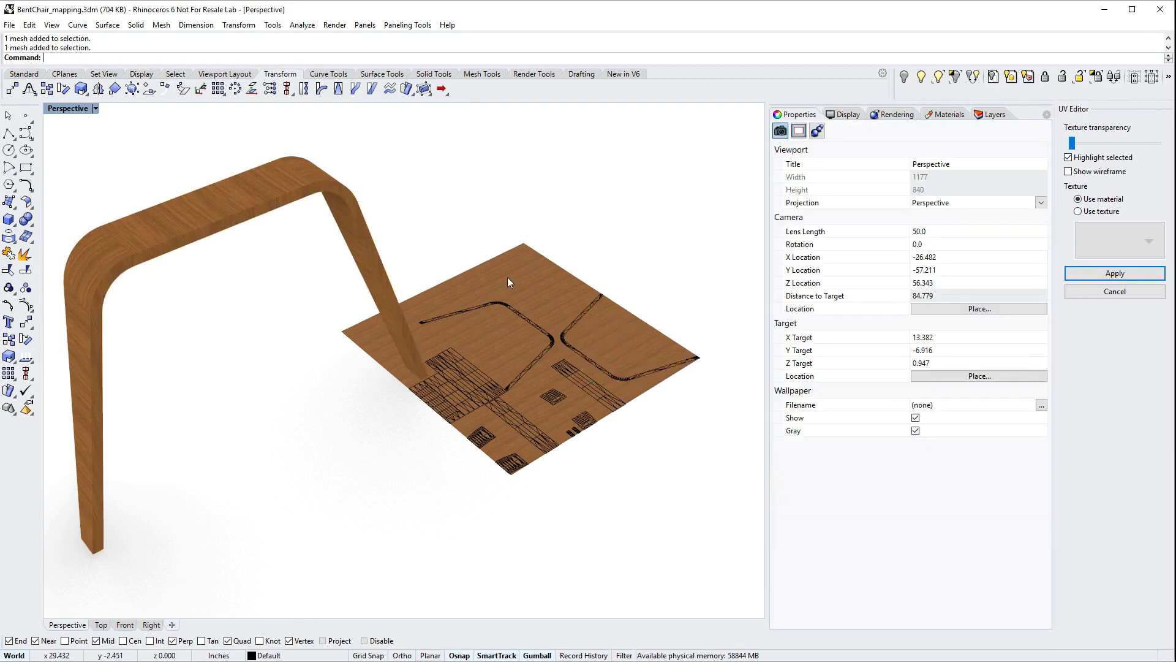
# Check which leg faces the individual straight UV pieces match, and cancel the UV Editor without applying changes.
pyautogui.click(465, 365)
pyautogui.click(439, 376)
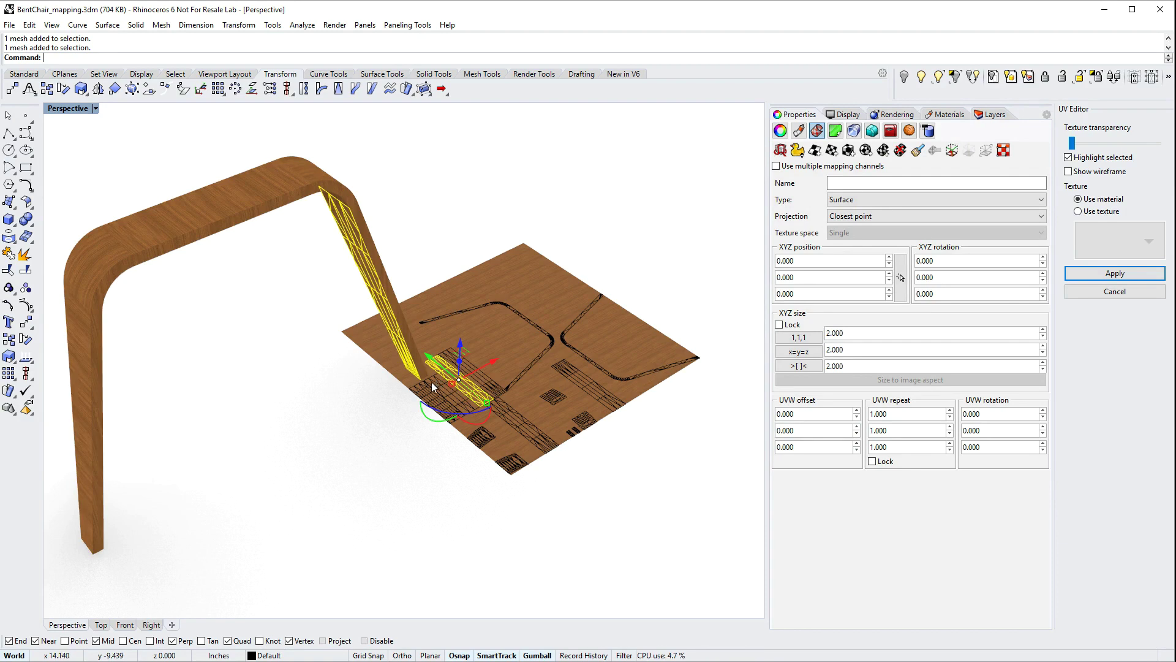
pyautogui.click(431, 381)
pyautogui.click(500, 407)
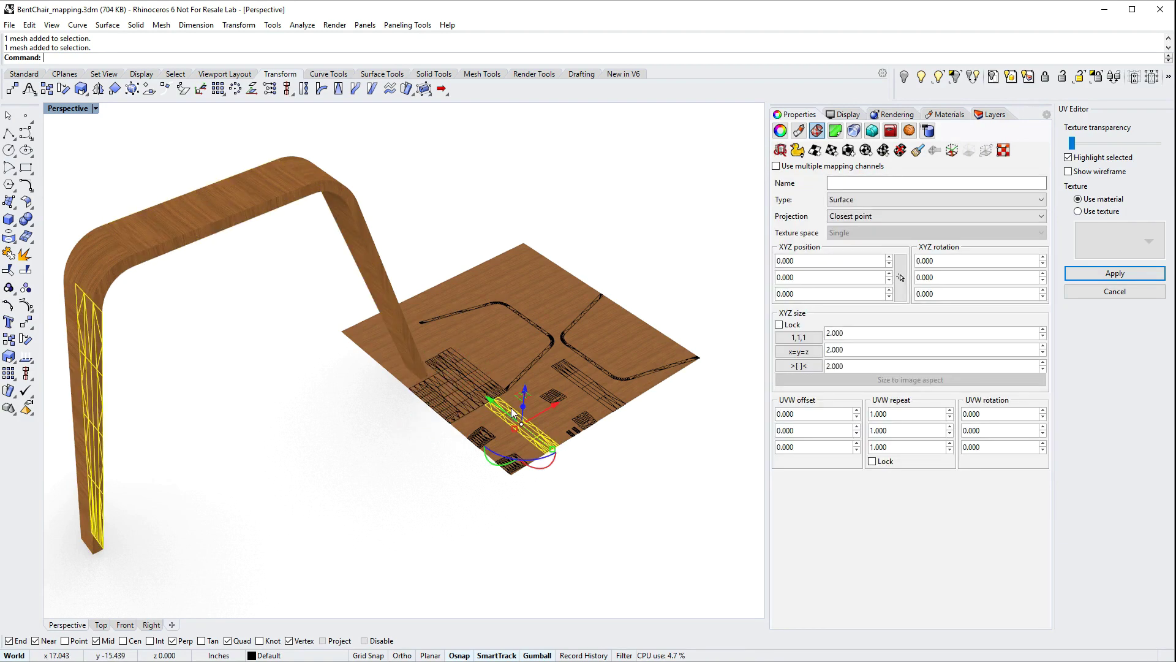
pyautogui.click(575, 388)
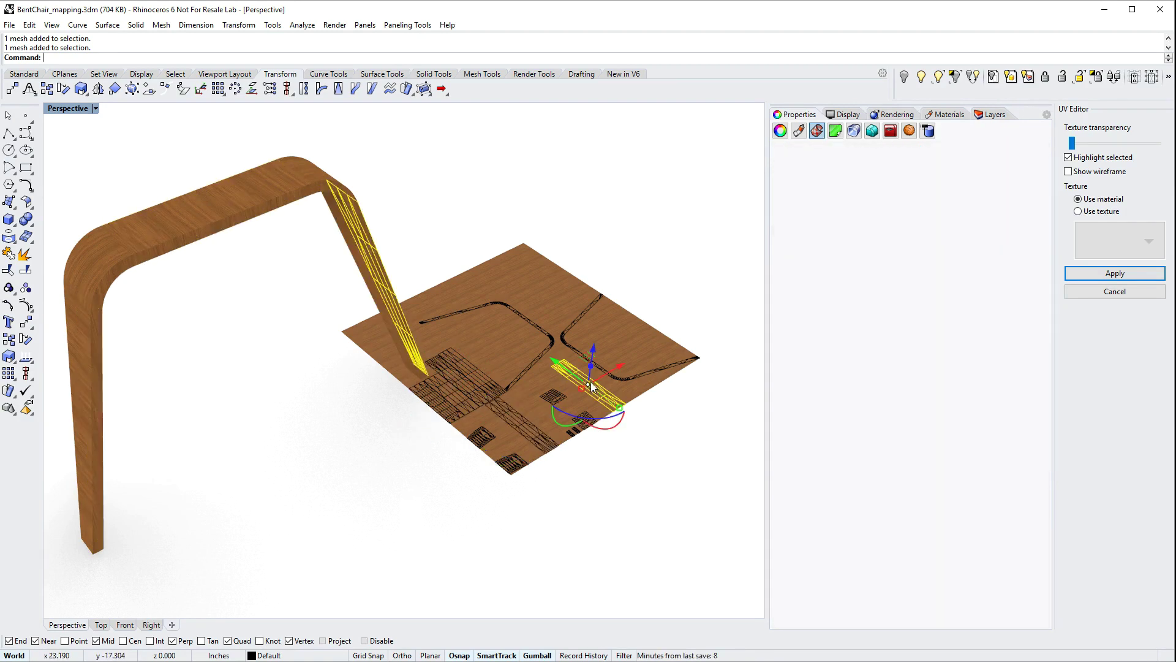
pyautogui.click(626, 458)
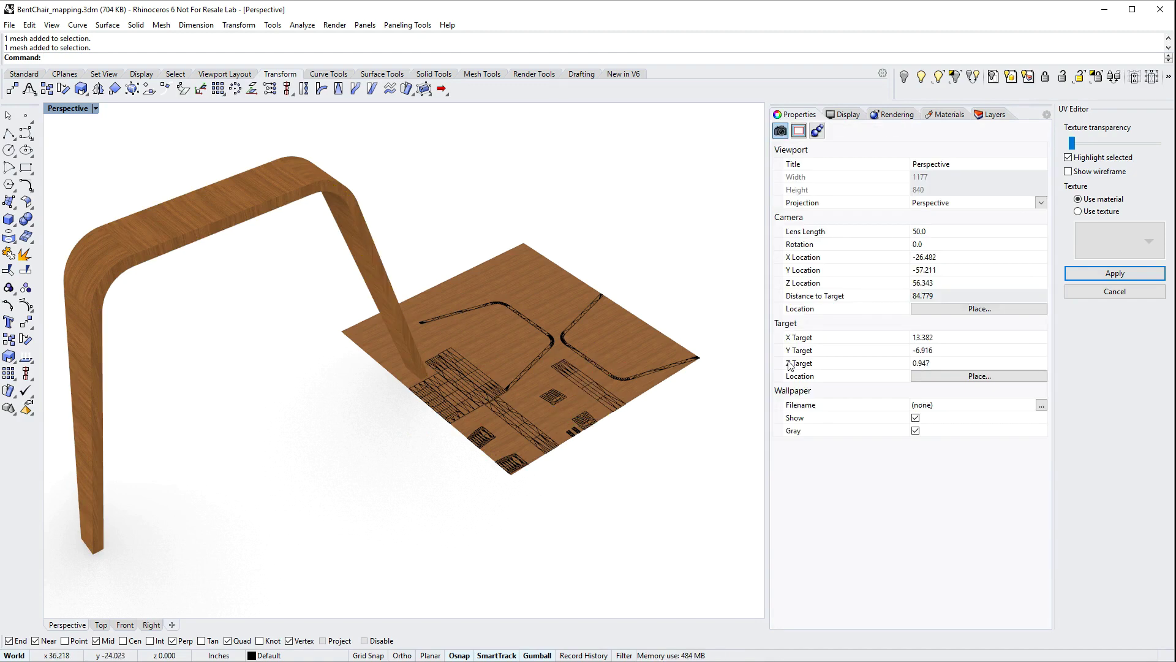
pyautogui.click(1109, 295)
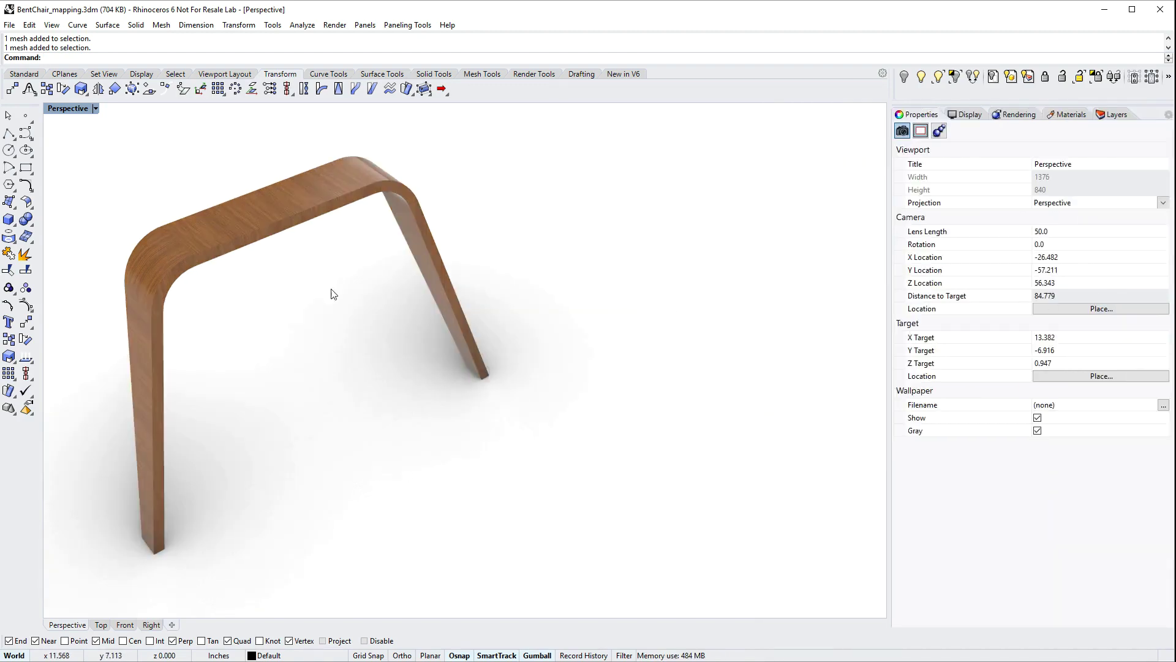
# Start unwrapping the leg frame and turn on surface edges in the Rendered display for seam picking.
pyautogui.click(281, 222)
pyautogui.moveTo(281, 222); pyautogui.dragTo(455, 281, button='right')
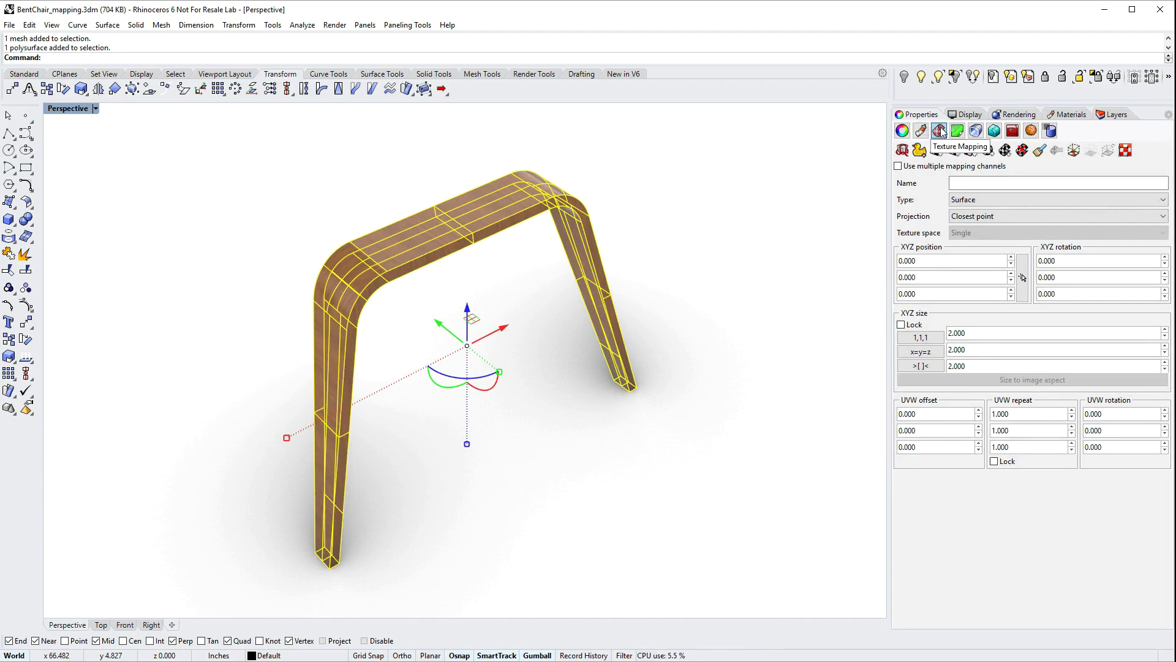
pyautogui.click(903, 151)
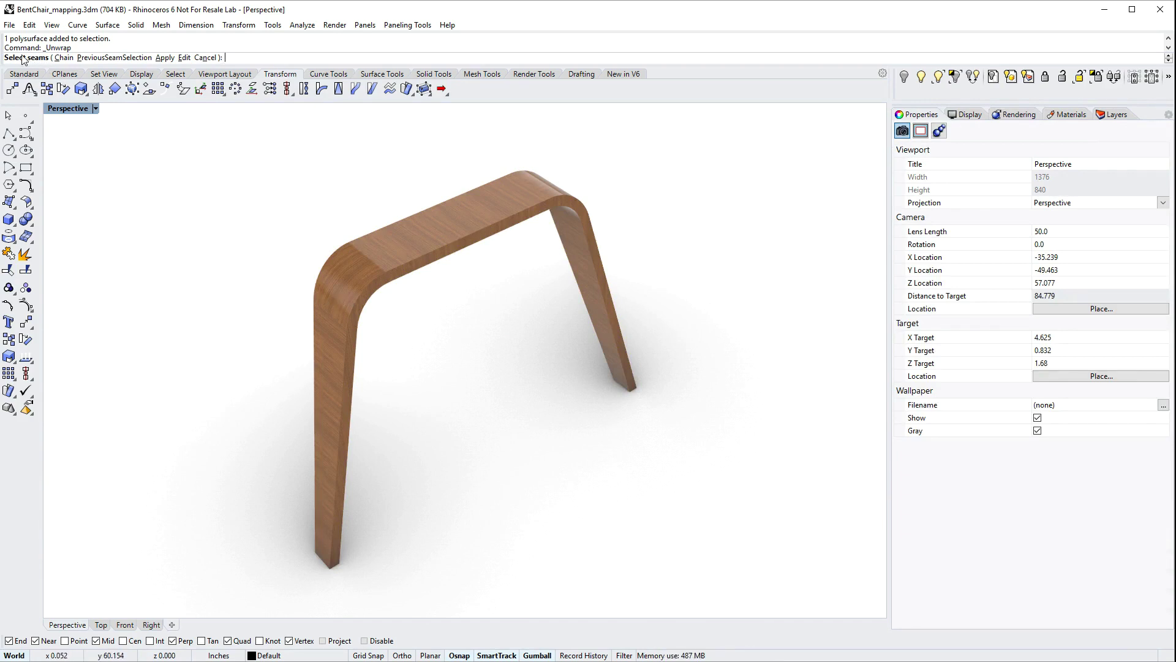
pyautogui.click(968, 114)
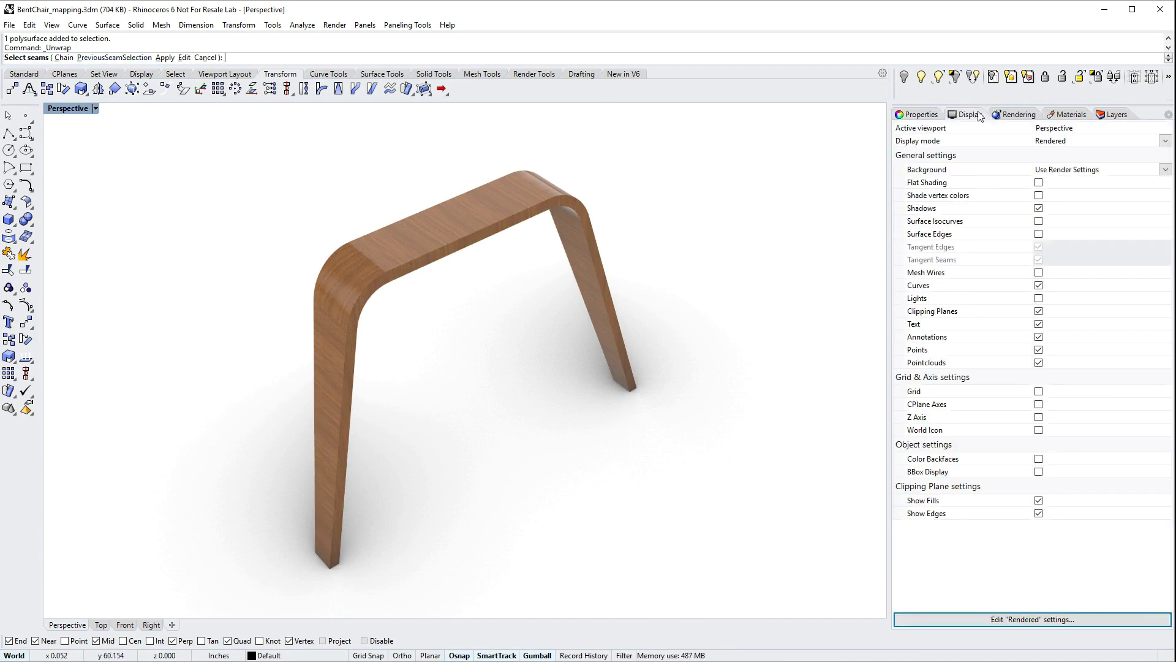
pyautogui.click(1038, 234)
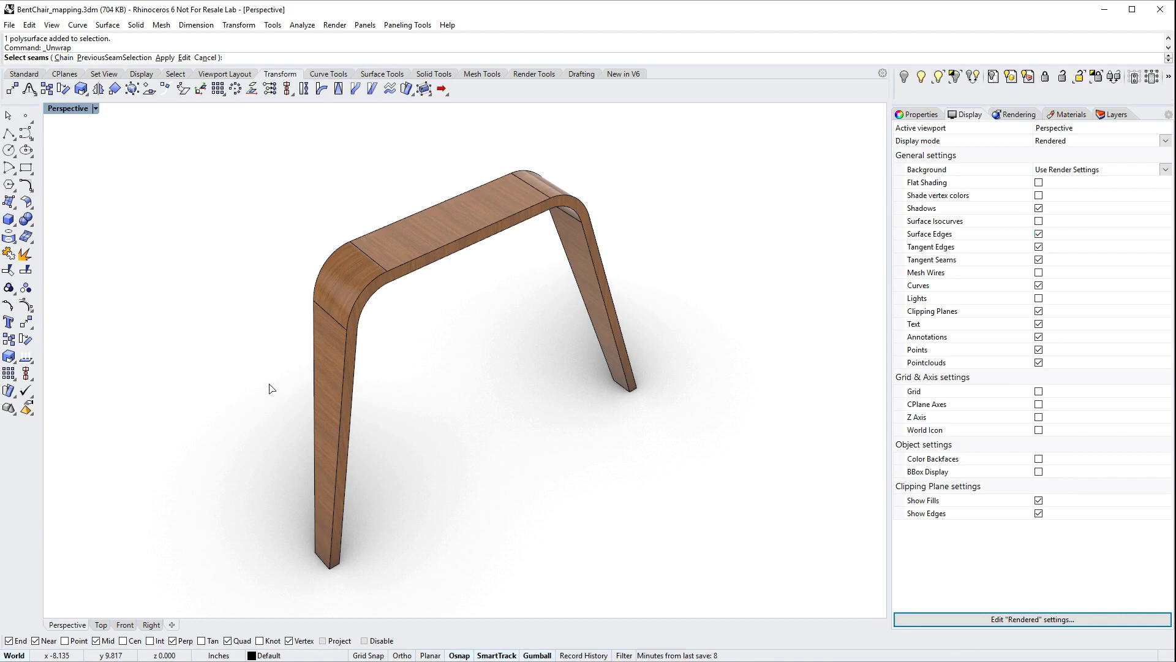
# Pick the frame's front outer edges as unwrap seams, from one foot across the top to the other foot.
pyautogui.moveTo(279, 375); pyautogui.dragTo(300, 367, button='right')
pyautogui.click(343, 396)
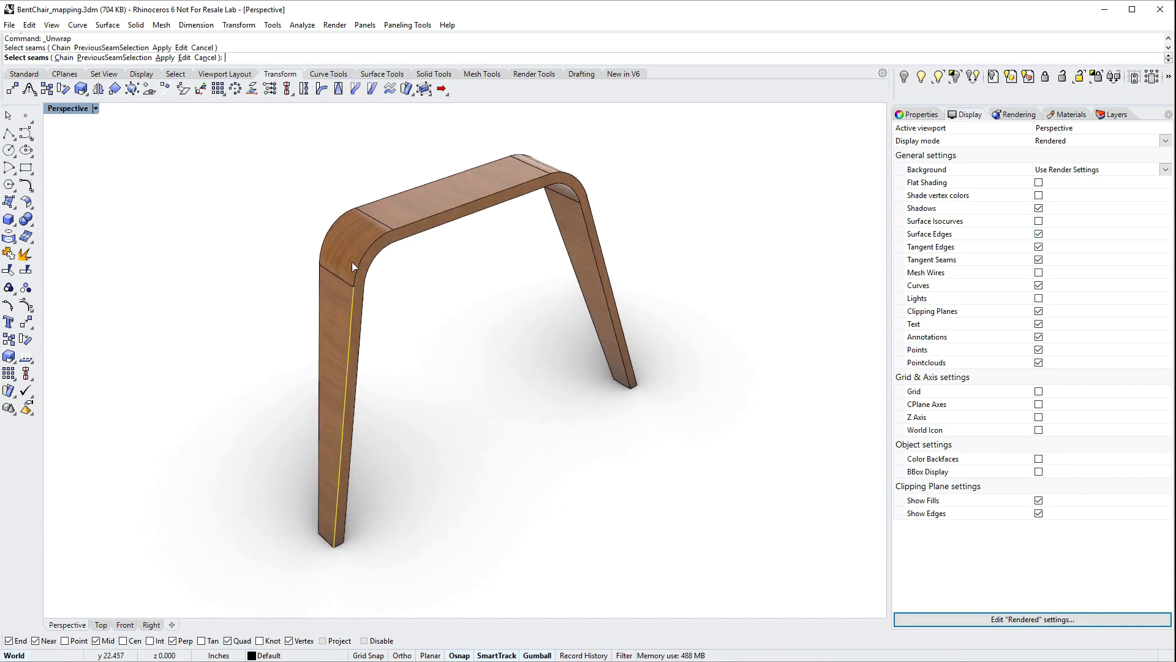
pyautogui.click(439, 227)
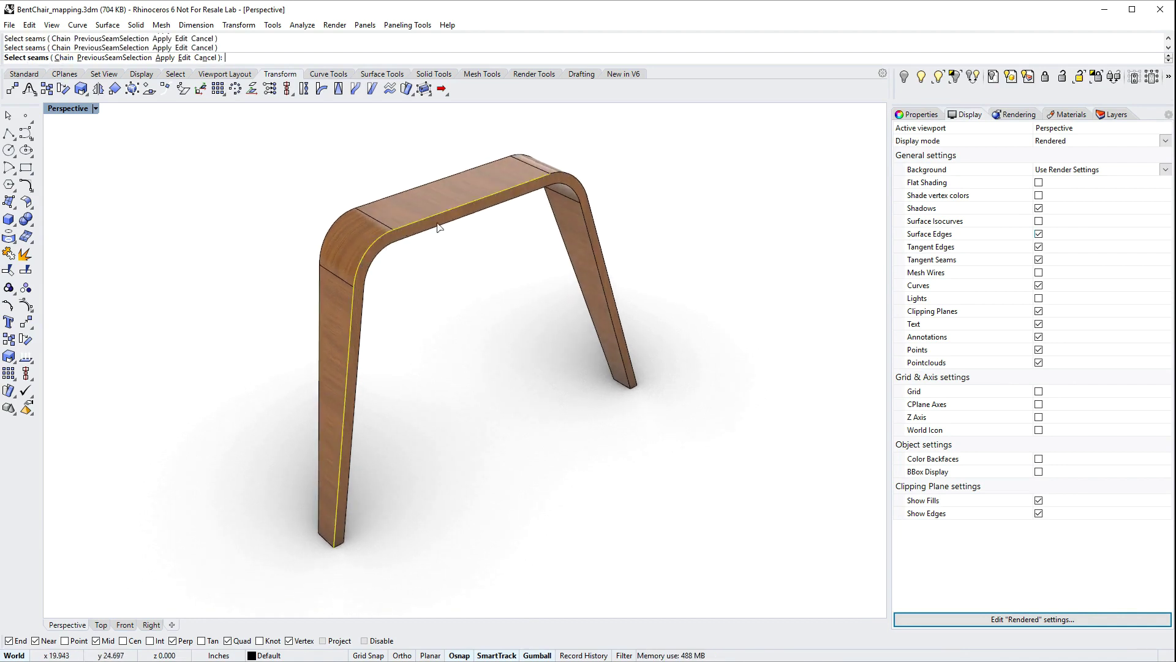
pyautogui.click(565, 179)
pyautogui.click(597, 219)
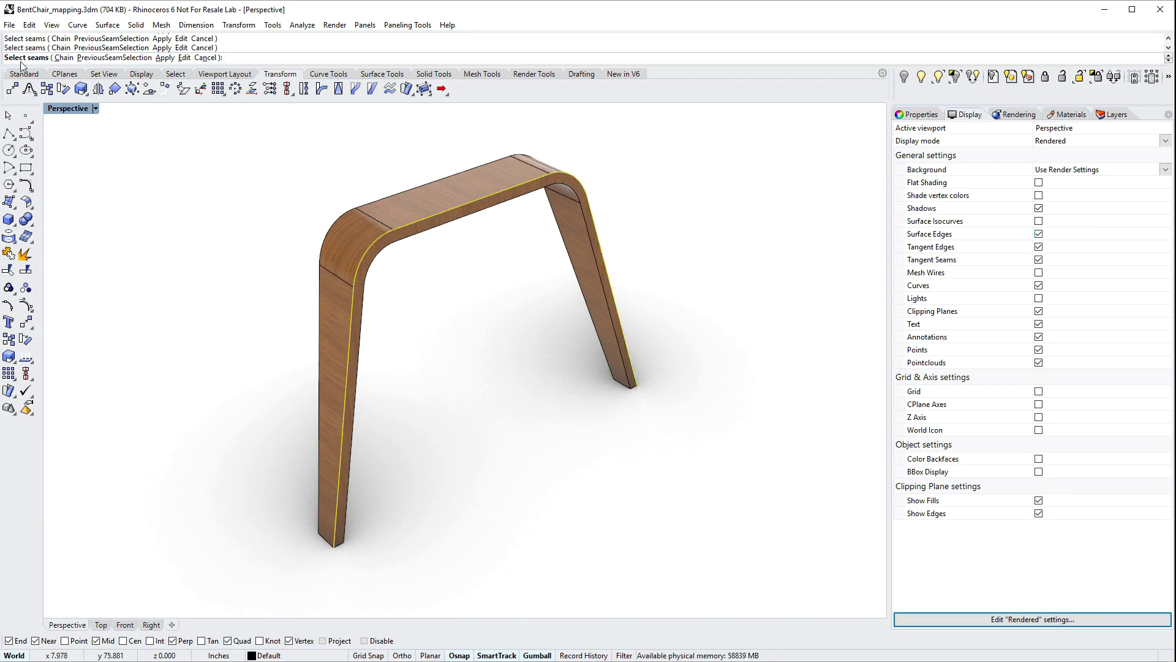
# Add the tangent edge chains along the frame's inner front and inner back as unwrap seams.
pyautogui.click(64, 62)
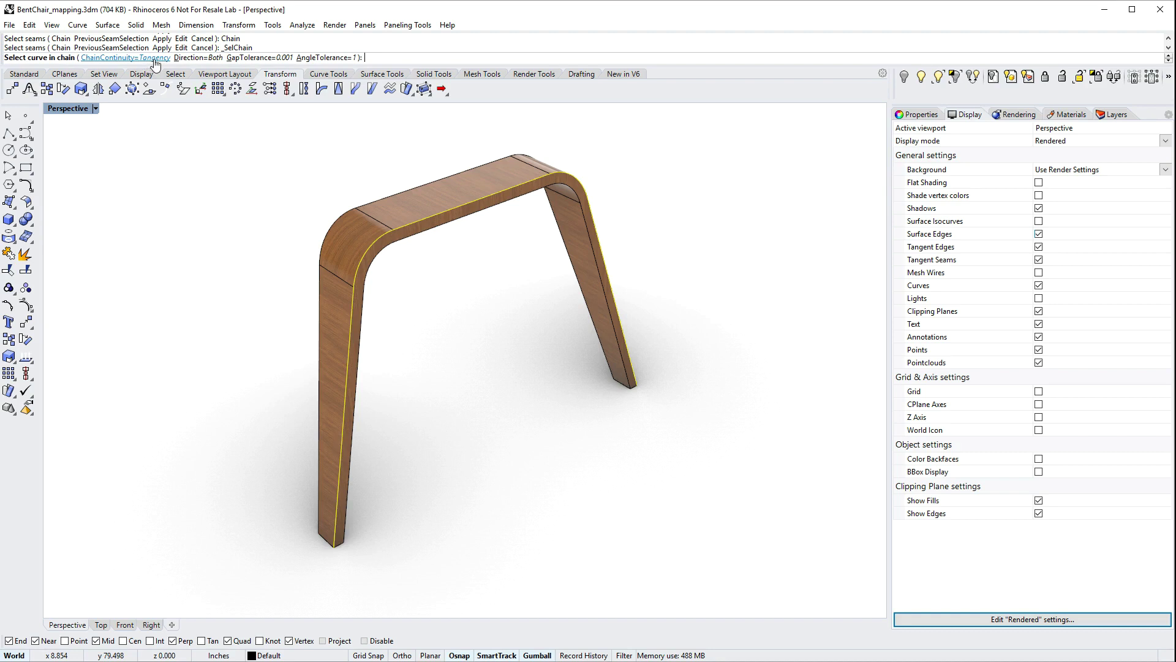
pyautogui.click(360, 334)
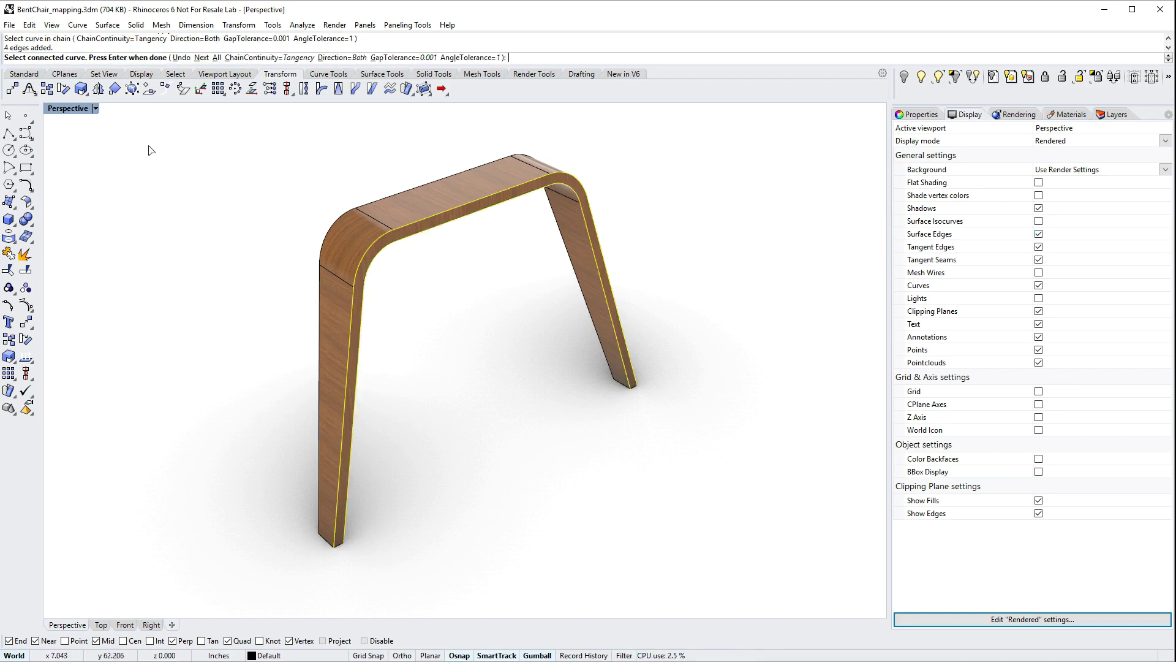
pyautogui.press('Return')
pyautogui.click(67, 57)
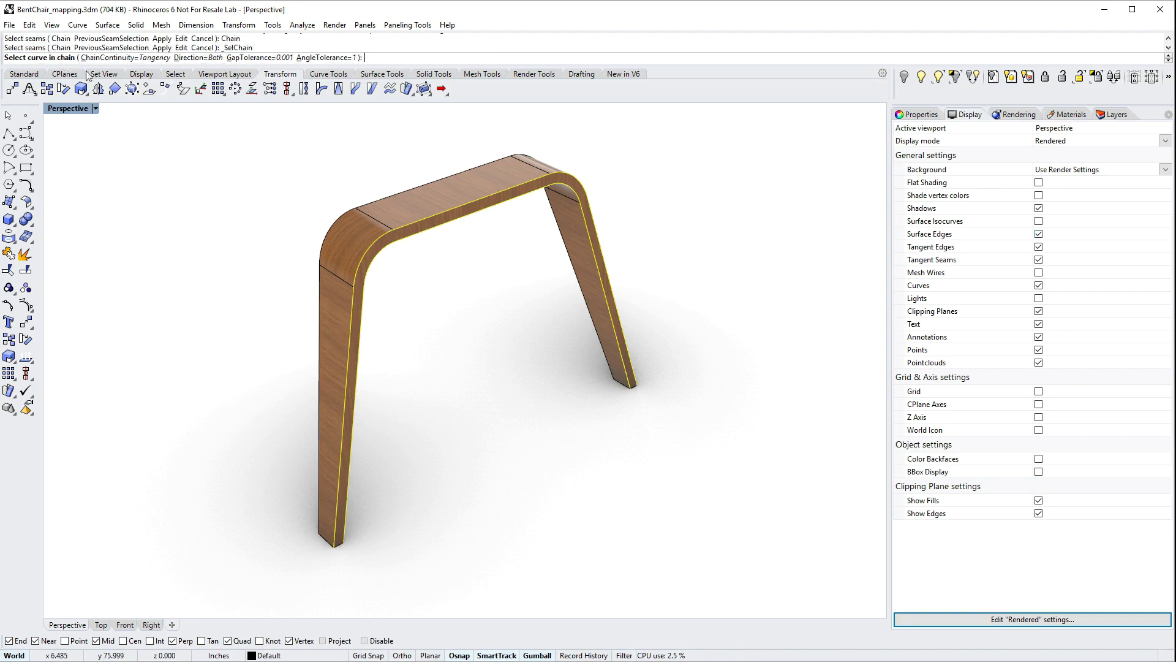
pyautogui.click(591, 262)
pyautogui.press('Return')
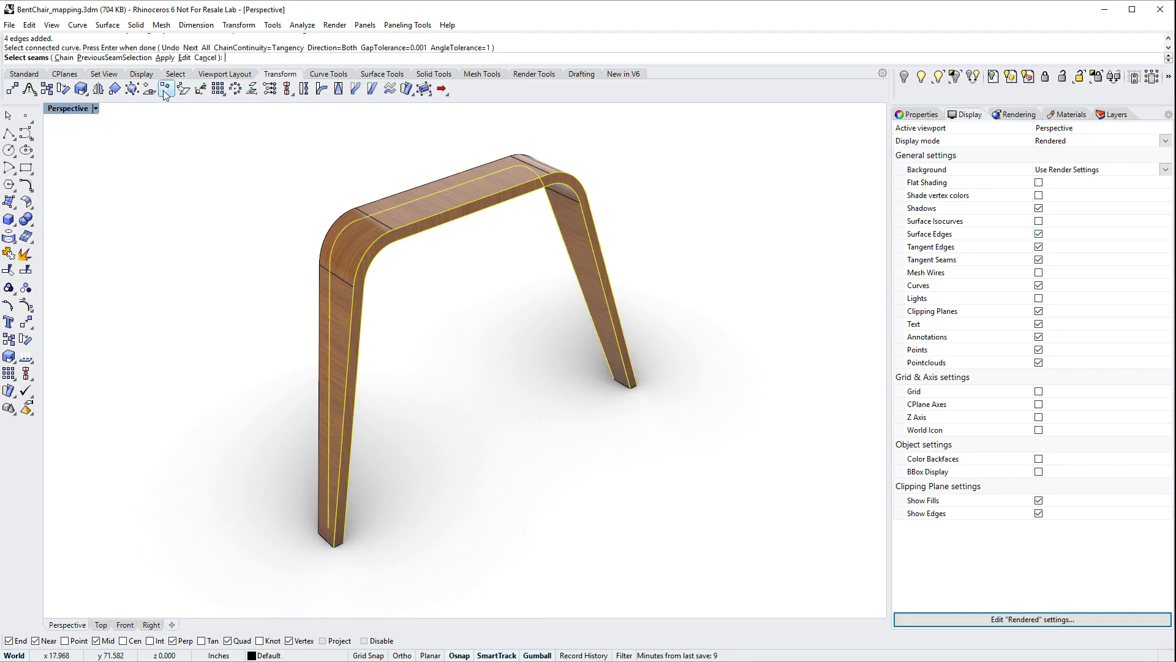
# Add the frame's outer back edge chain and the bottom edges of both feet to the unwrap seams.
pyautogui.click(64, 57)
pyautogui.click(408, 189)
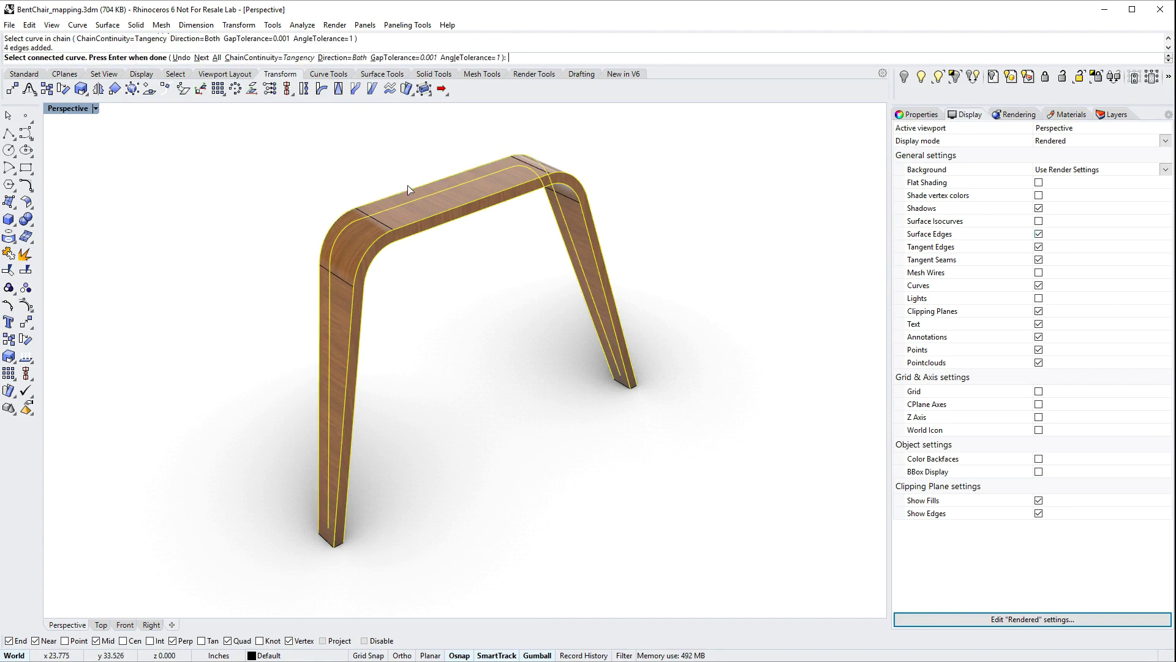
pyautogui.press('Return')
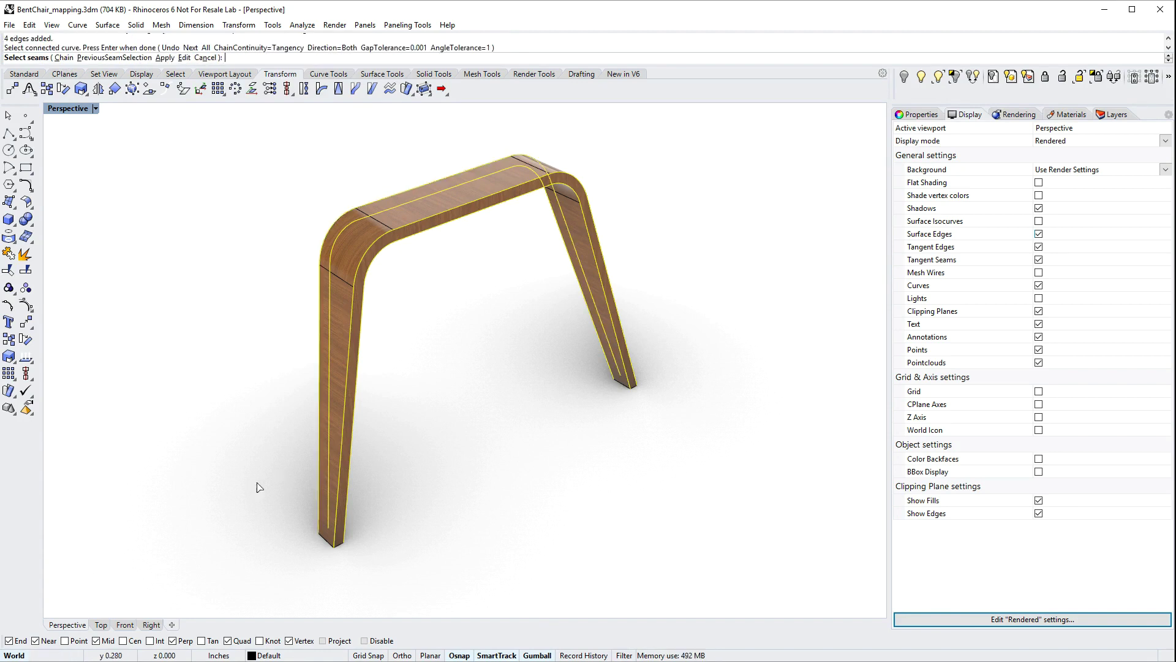
pyautogui.moveTo(259, 487); pyautogui.dragTo(355, 547)
pyautogui.moveTo(555, 336); pyautogui.dragTo(711, 430)
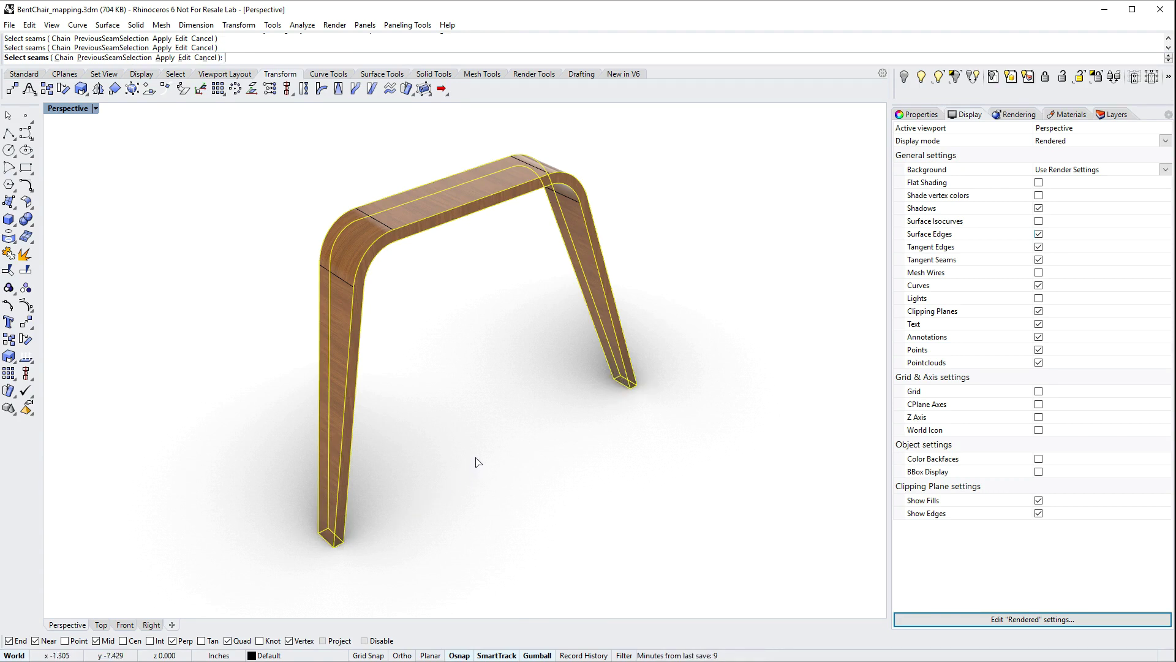
# Complete the leg frame's unwrap and hide the surface edges to check the wood grain around its bends.
pyautogui.press('Return')
pyautogui.click(451, 496)
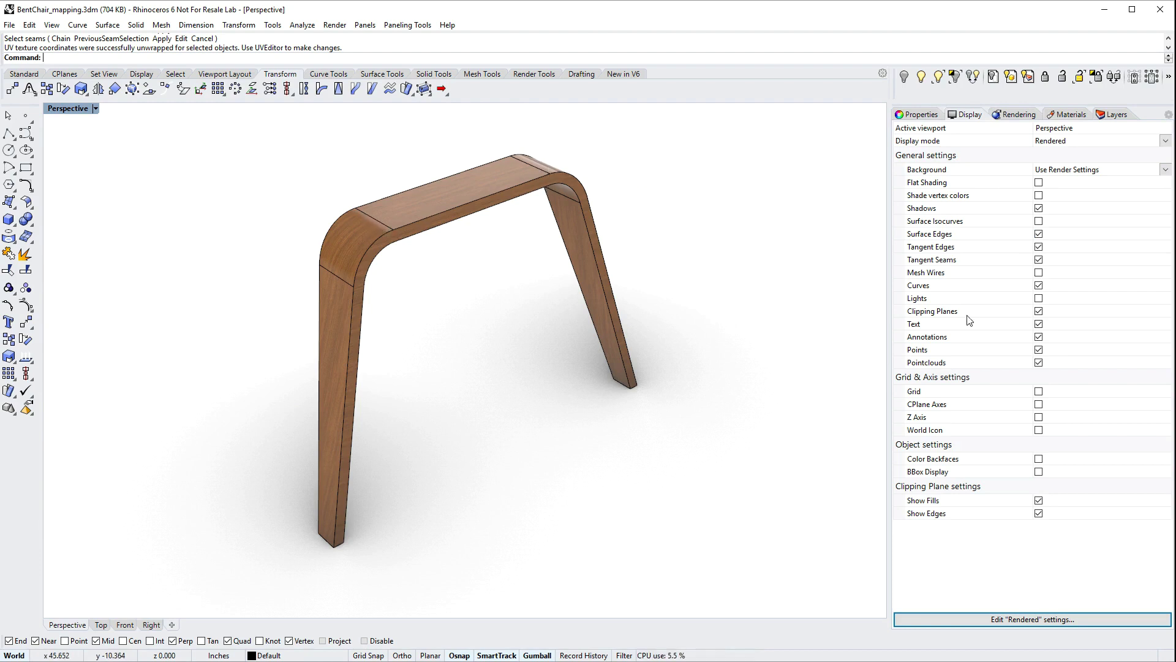
pyautogui.click(1039, 234)
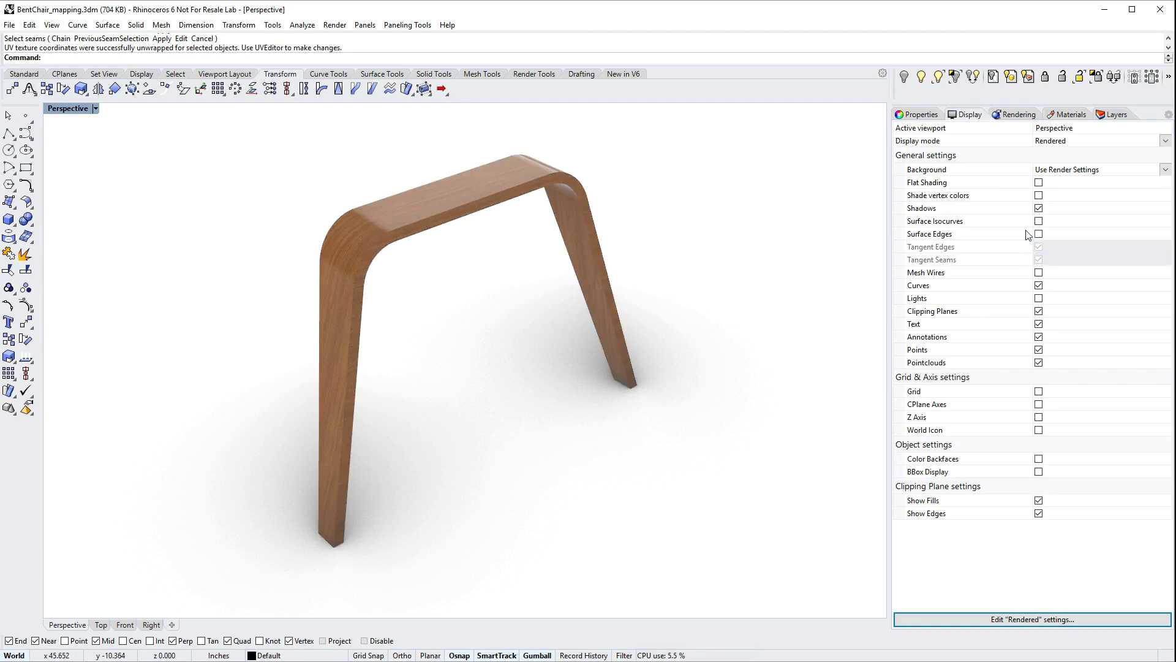
pyautogui.scroll(8, 323, 223)
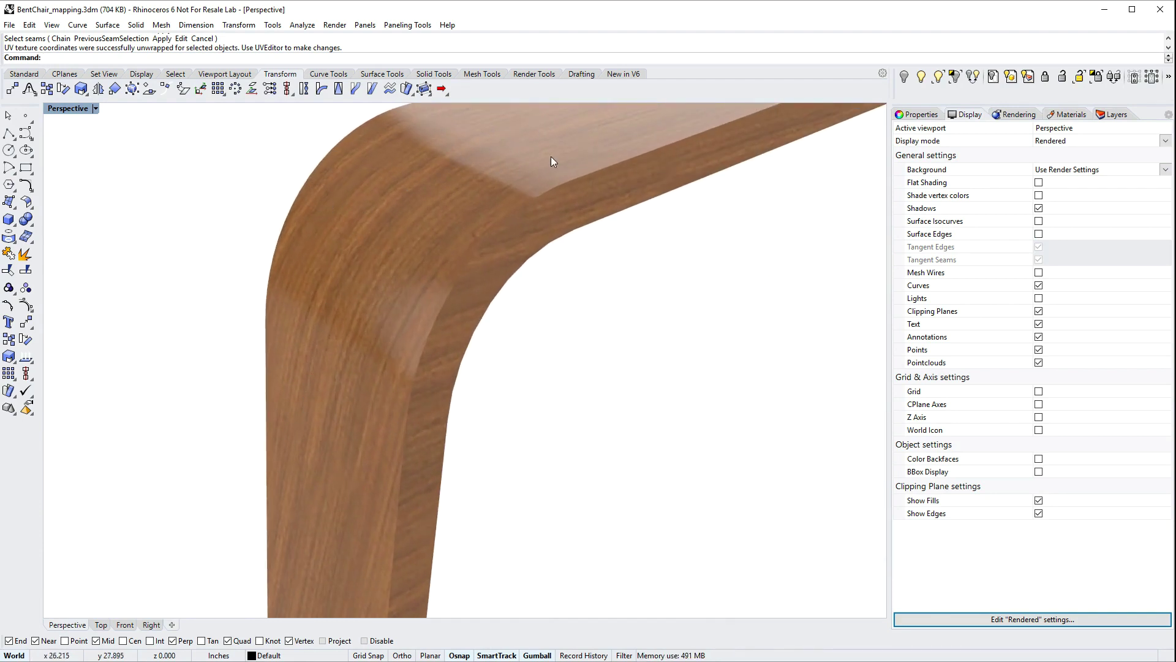
pyautogui.scroll(-8, 555, 288)
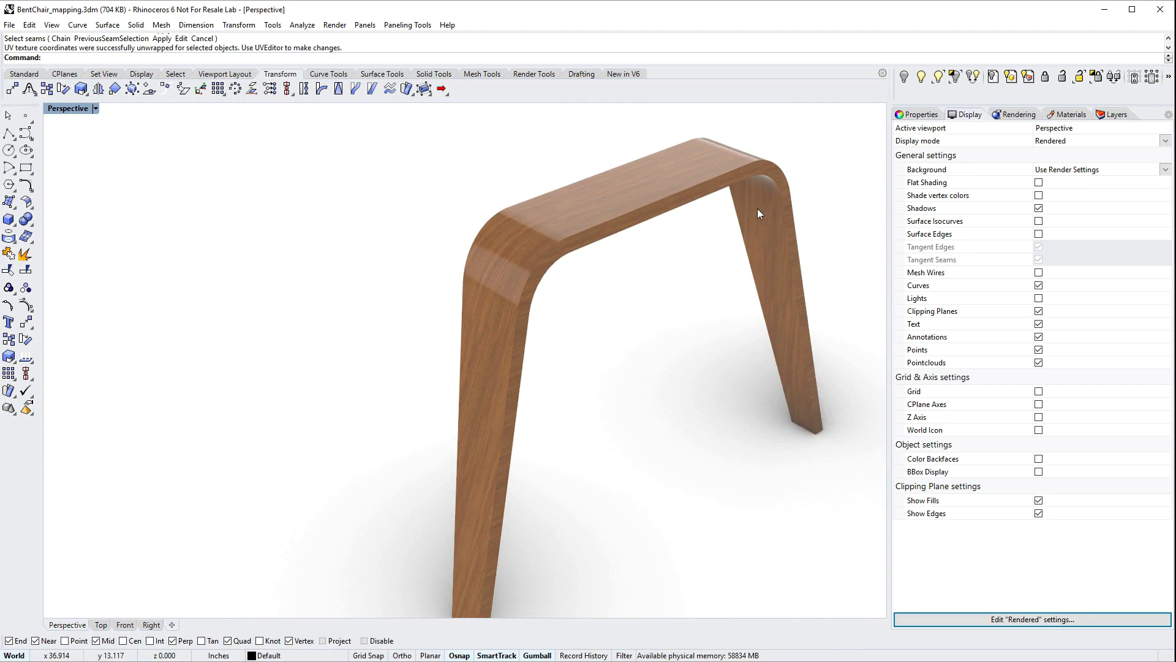
pyautogui.moveTo(598, 248); pyautogui.dragTo(514, 255, button='right')
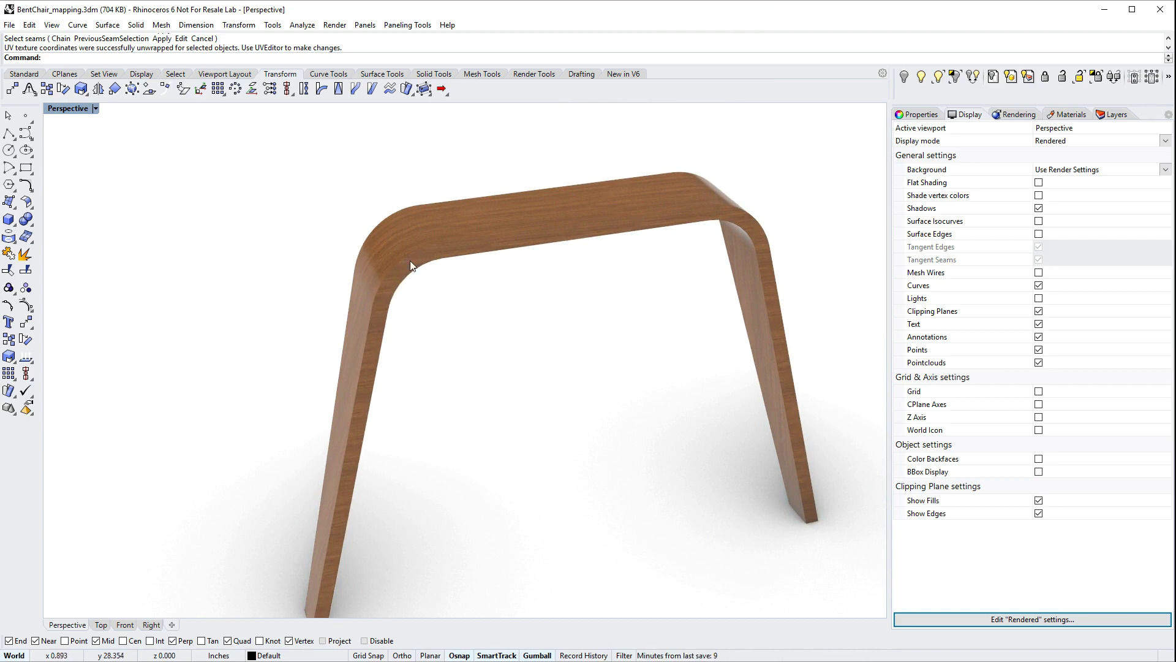
# Open the leg frame's UV mapping for editing, fitting the texture square into the empty area of the Top view.
pyautogui.doubleClick(76, 110)
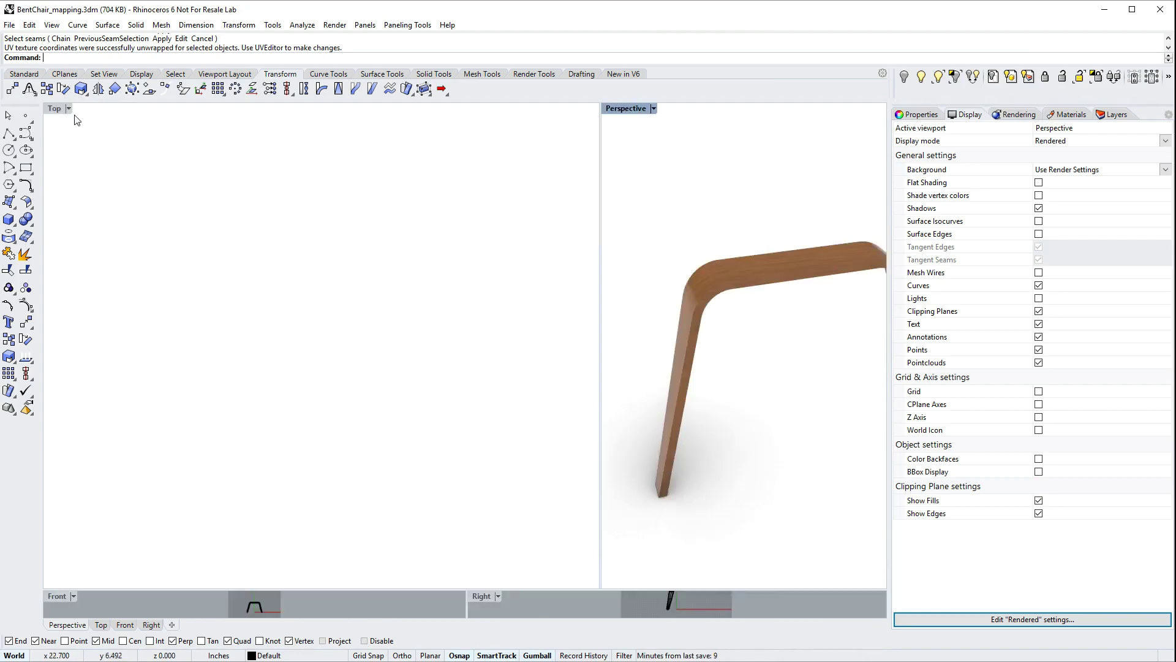
pyautogui.click(835, 260)
pyautogui.click(917, 114)
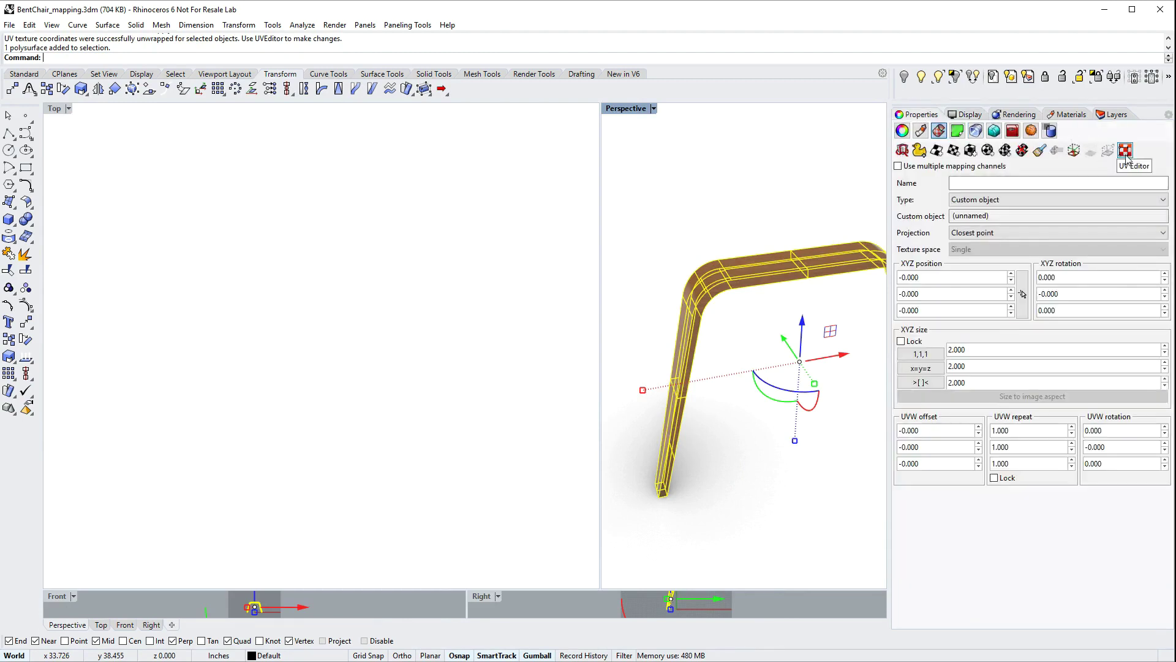
pyautogui.click(1129, 157)
pyautogui.click(104, 518)
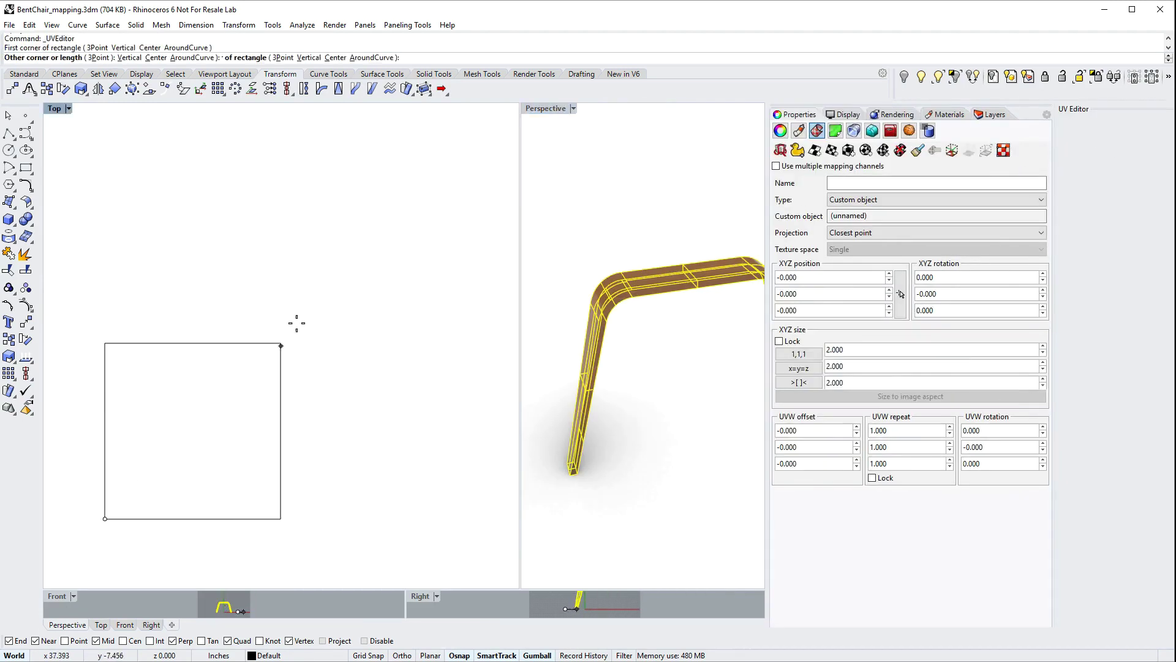
pyautogui.click(429, 161)
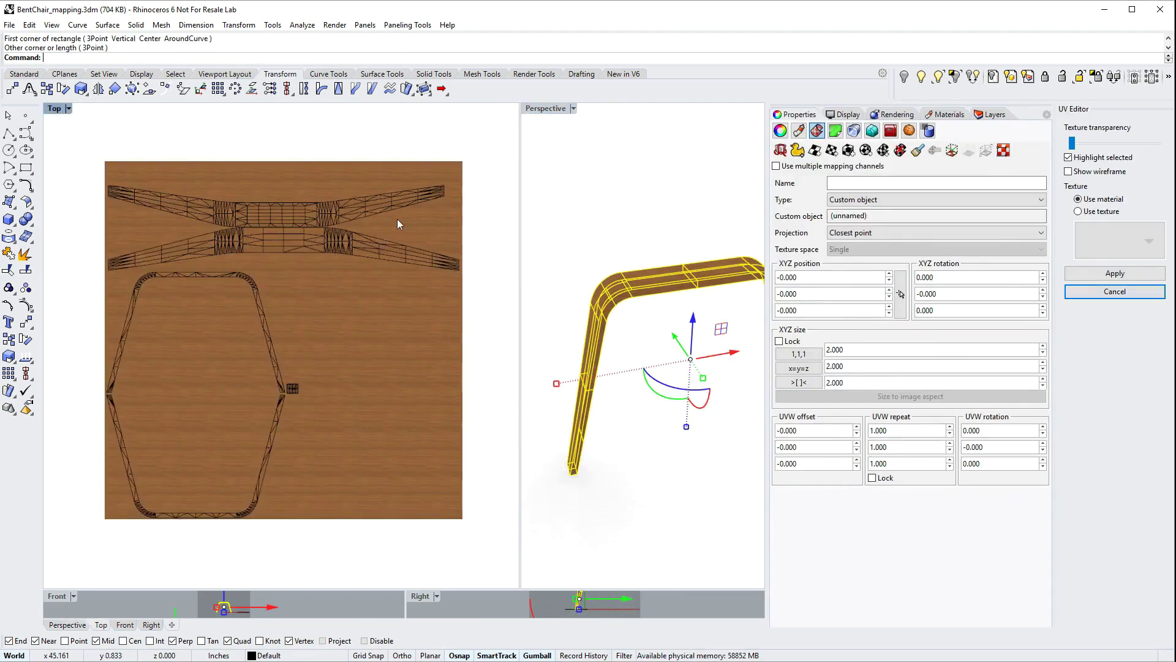
# Match the UV meshes to the frame's faces, then move the upper U-shaped side mesh down and right, clear of the other side mesh.
pyautogui.click(313, 238)
pyautogui.click(354, 208)
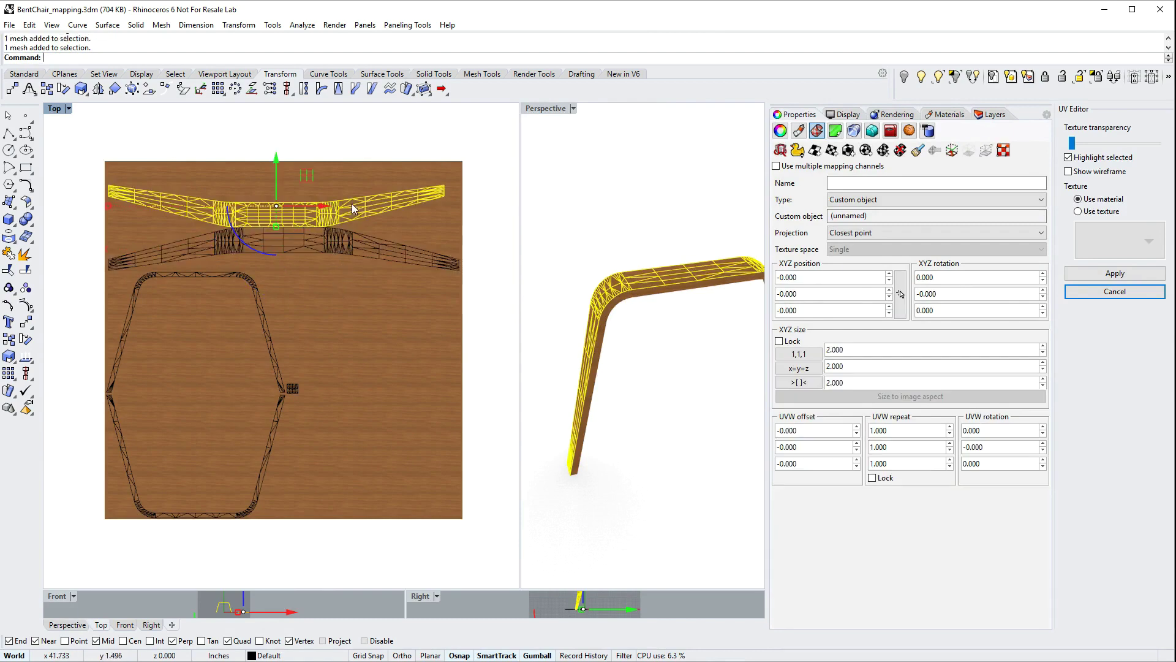
pyautogui.click(358, 303)
pyautogui.click(264, 326)
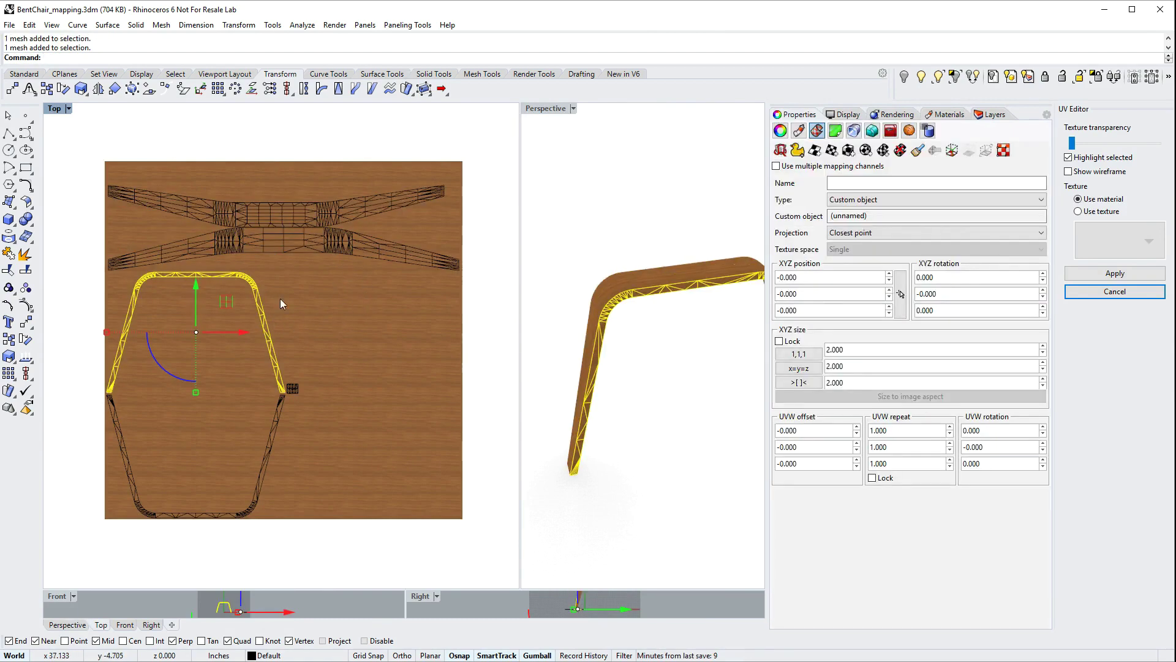
pyautogui.click(283, 422)
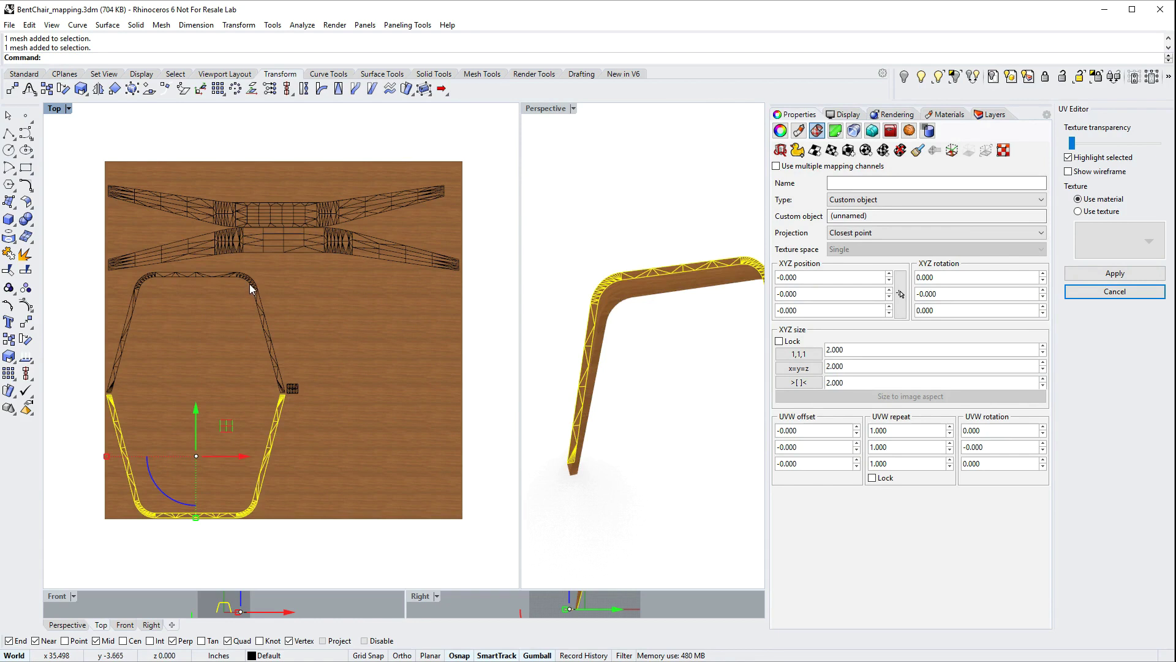
pyautogui.click(266, 331)
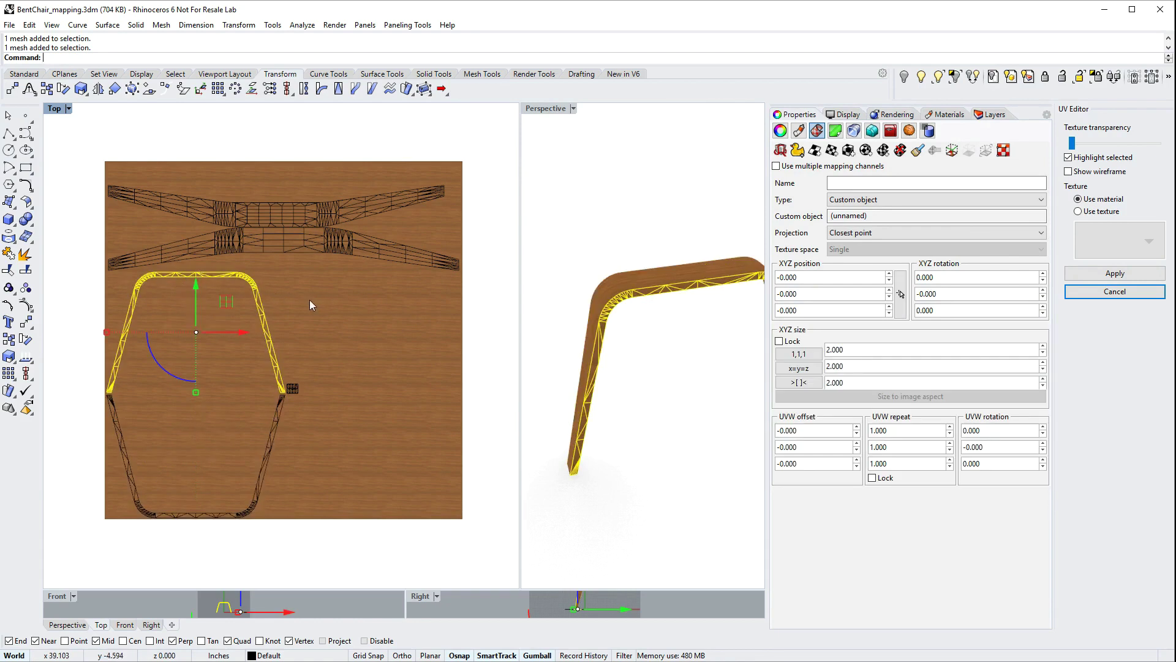
pyautogui.moveTo(228, 300); pyautogui.dragTo(337, 376)
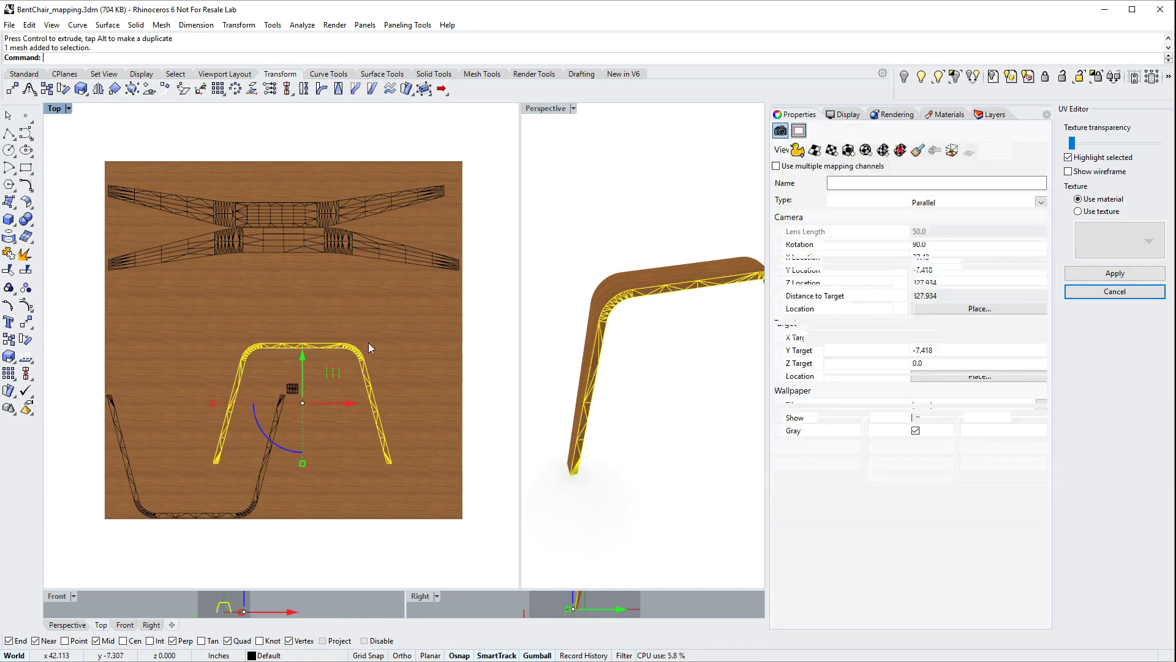
# Check the grain on the frame's narrow side at the bend, and turn off highlighting of the selected UV mesh.
pyautogui.scroll(5, 606, 314)
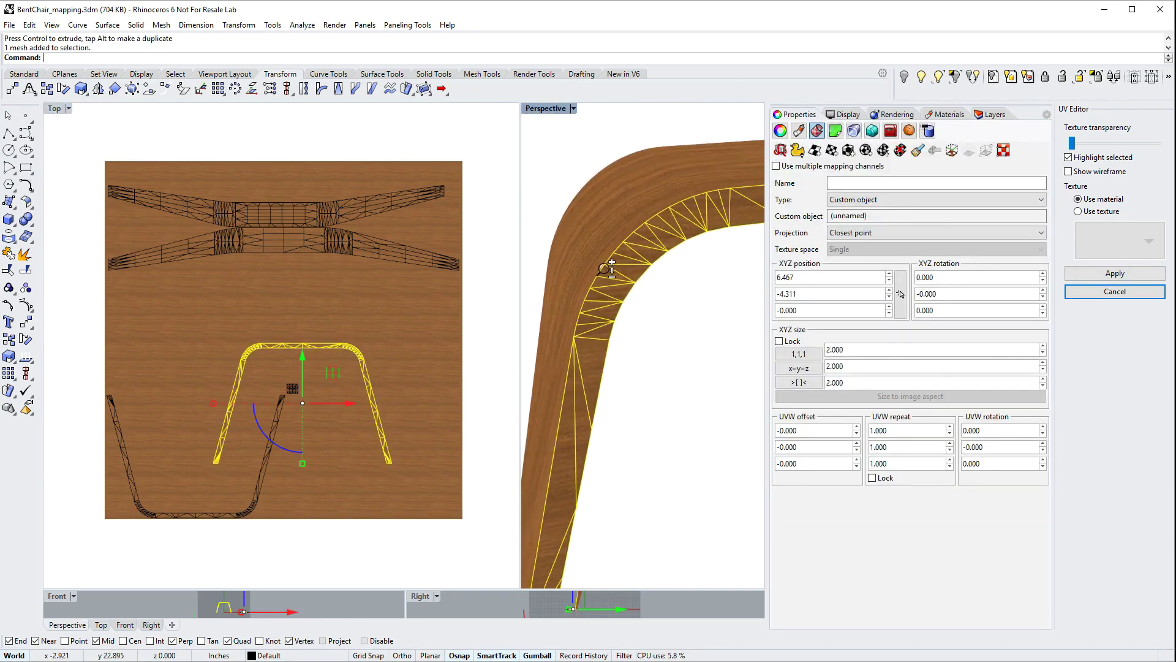
pyautogui.press('Escape')
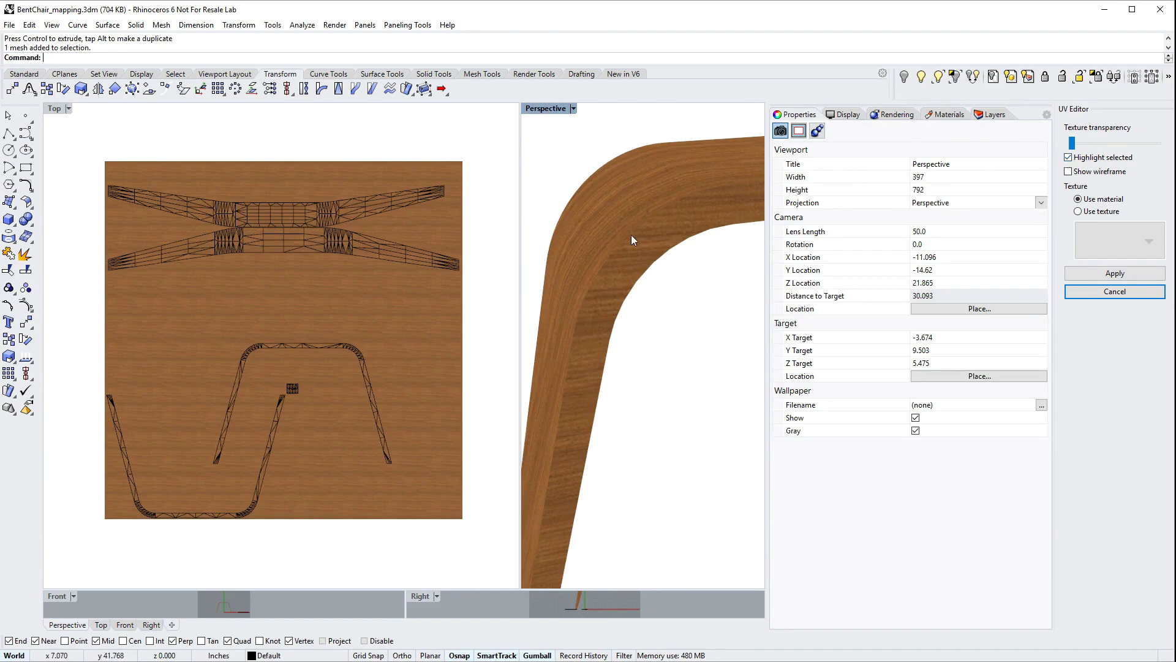
pyautogui.click(337, 346)
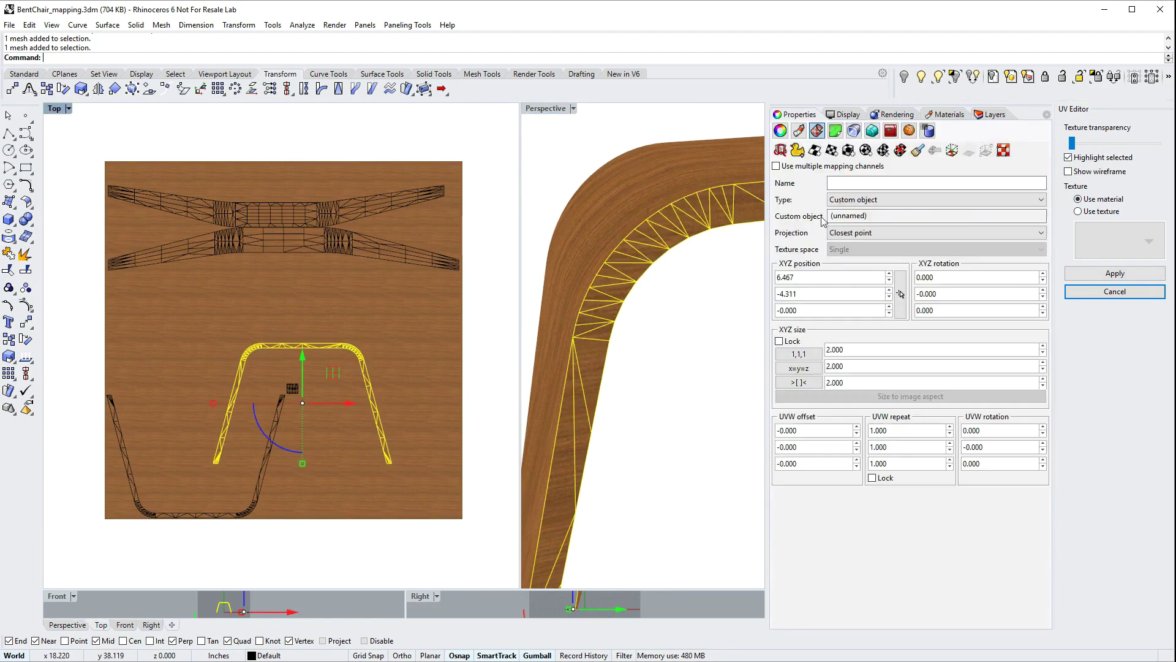
pyautogui.click(1069, 158)
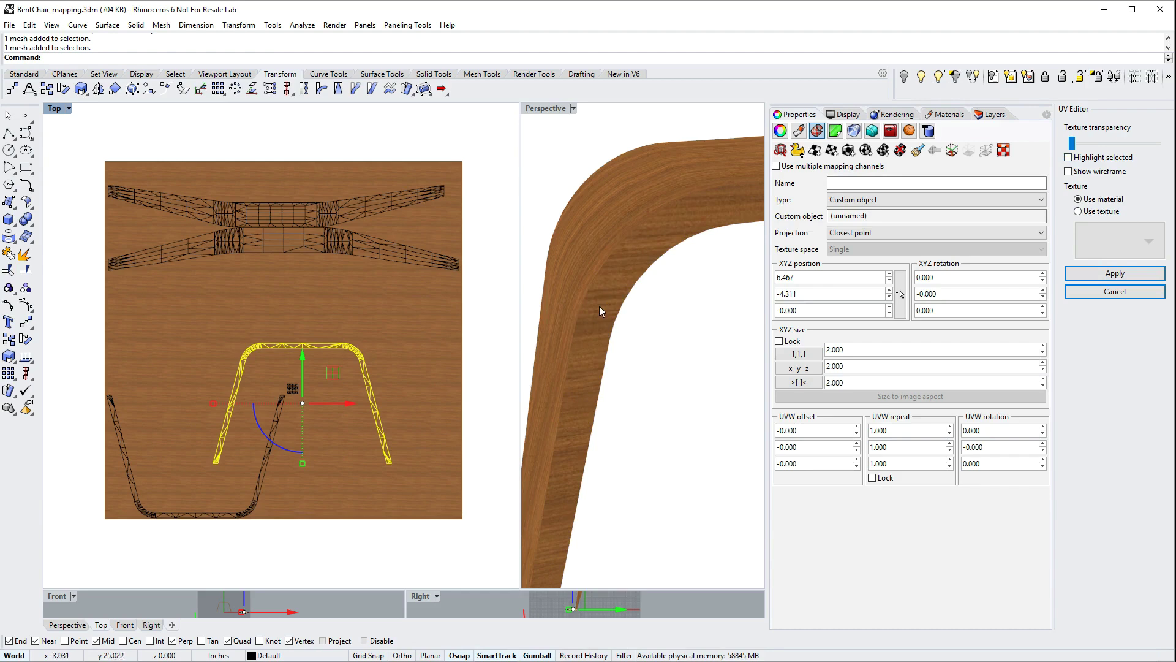
# Duplicate the border of the moved U-shaped side mesh as a curve with DupBorder.
pyautogui.scroll(2, 306, 331)
pyautogui.moveTo(249, 310); pyautogui.dragTo(256, 354, button='right')
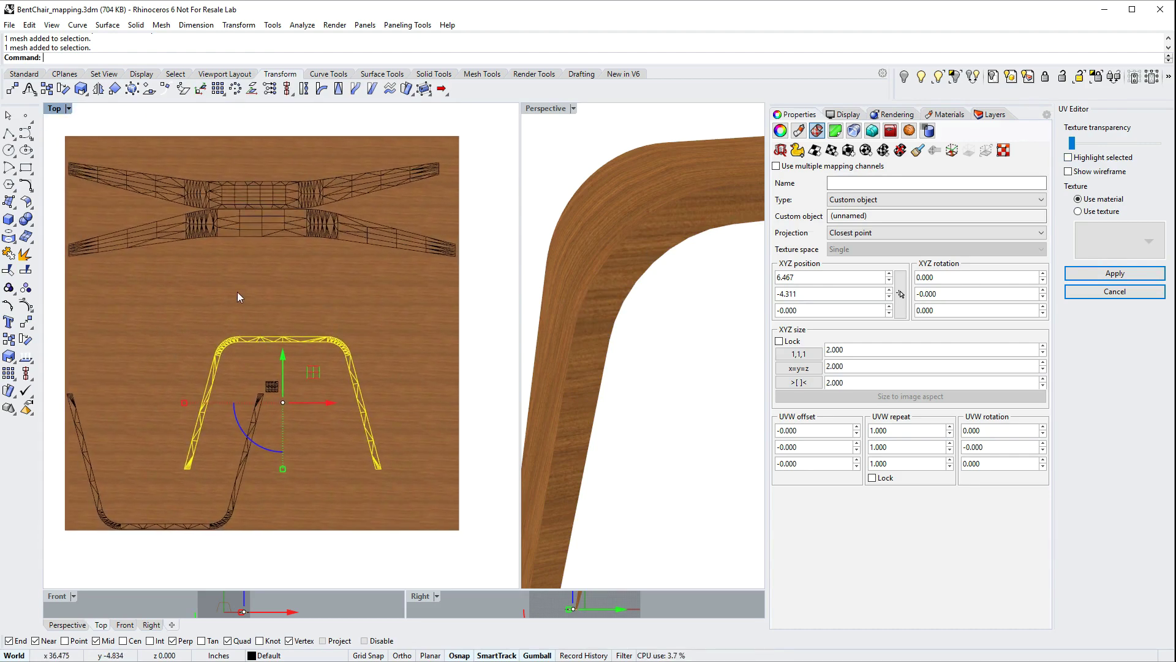
pyautogui.scroll(3, 297, 367)
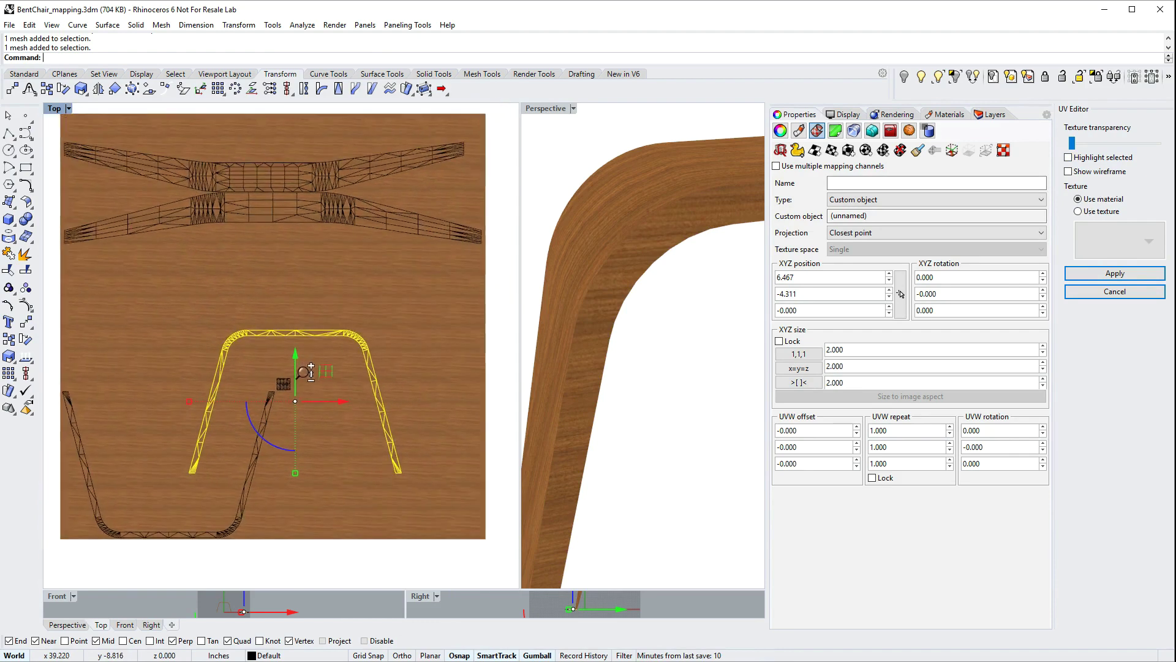
pyautogui.scroll(1, 304, 373)
pyautogui.write('DupBorder')
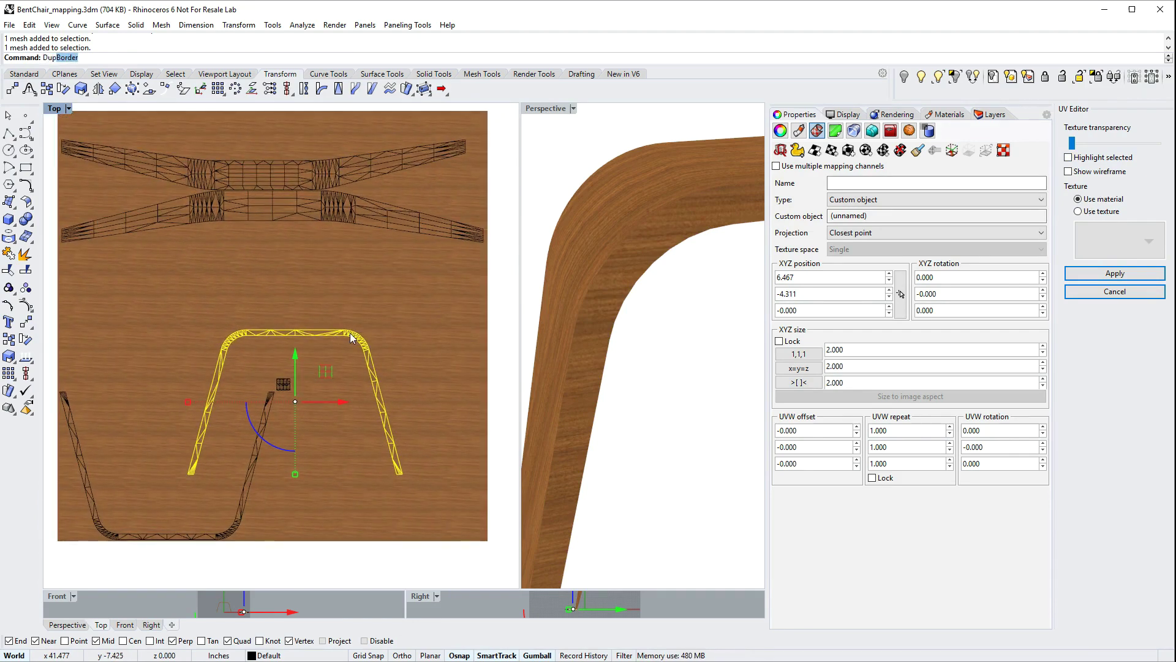
pyautogui.press('Return')
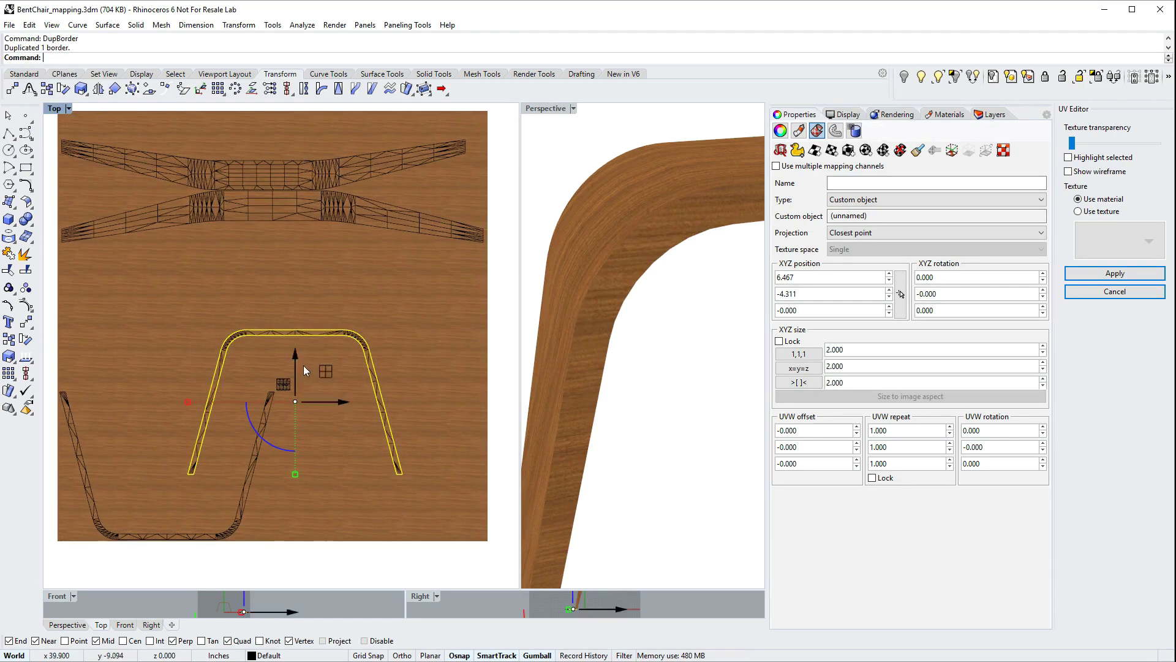
# Explode the duplicated border curve and exclude the outermost short segment at the left foot from the selection.
pyautogui.scroll(2, 215, 426)
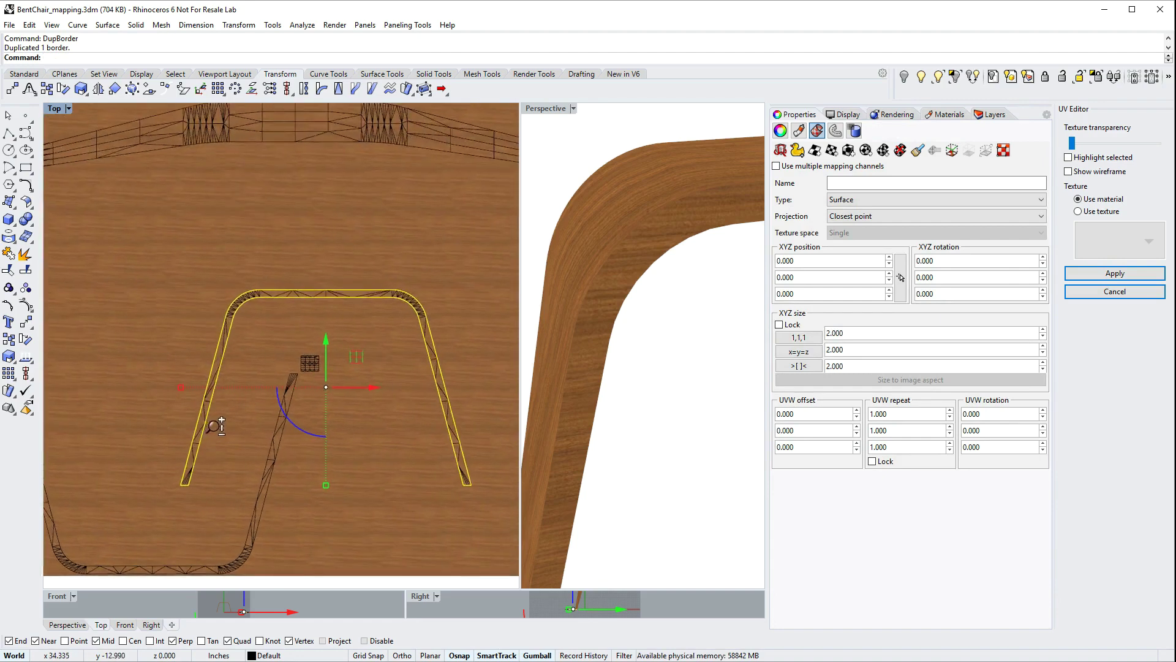
pyautogui.scroll(-3, 214, 426)
pyautogui.click(25, 253)
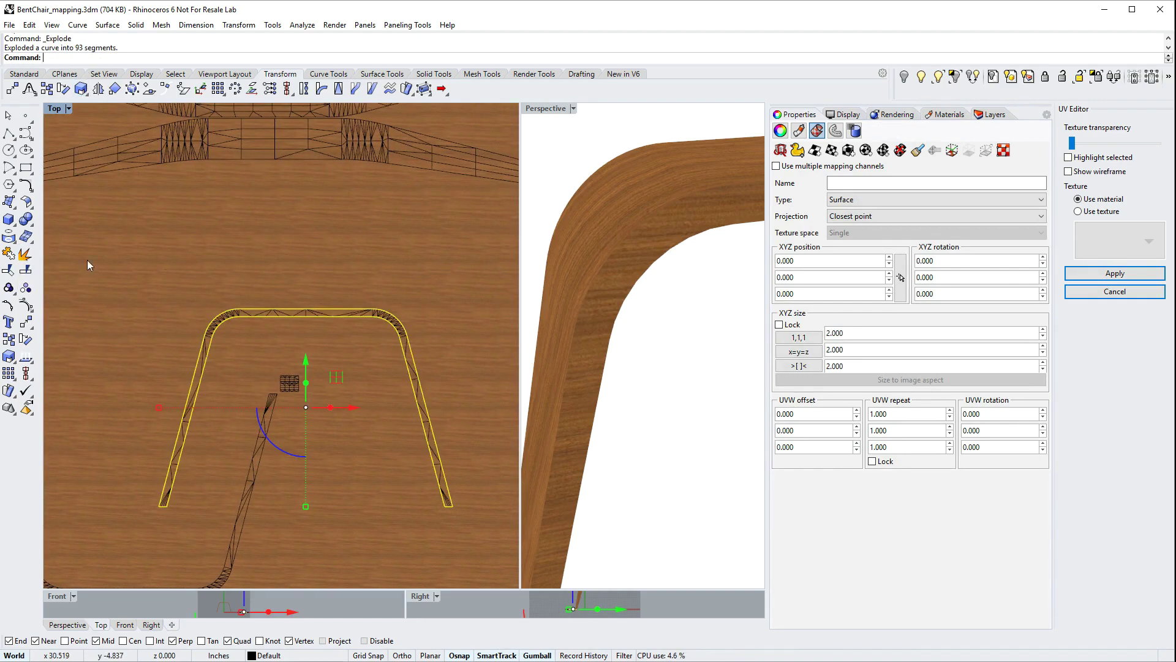
pyautogui.scroll(5, 184, 487)
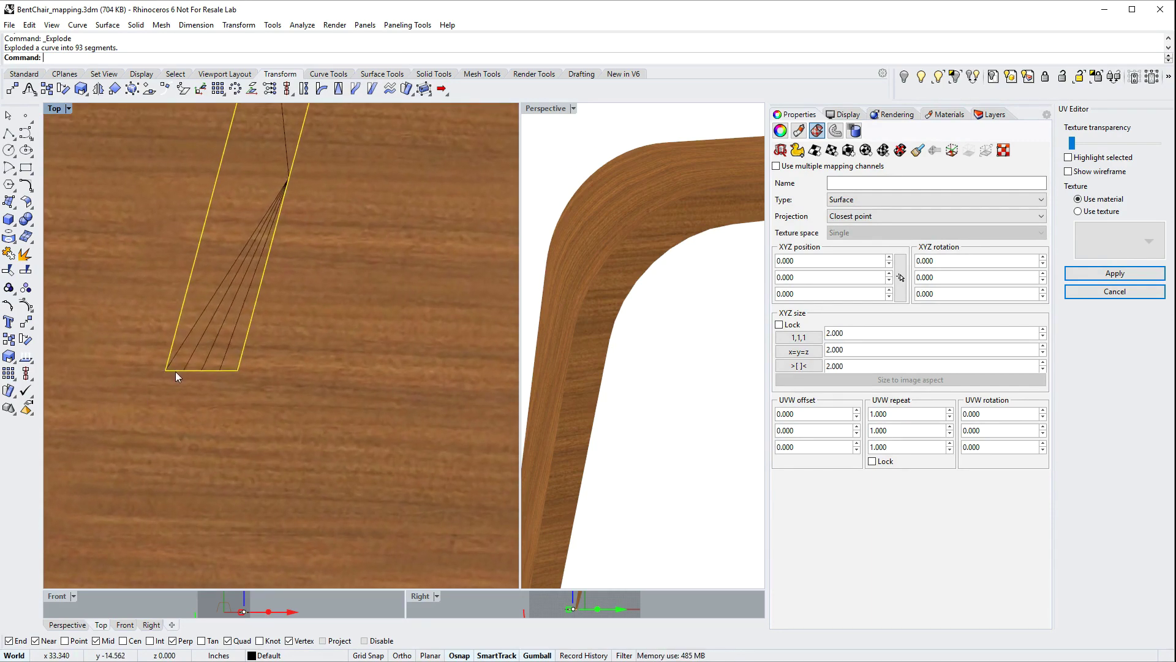
pyautogui.keyDown('ctrl'); pyautogui.click(175, 371); pyautogui.keyUp('ctrl')
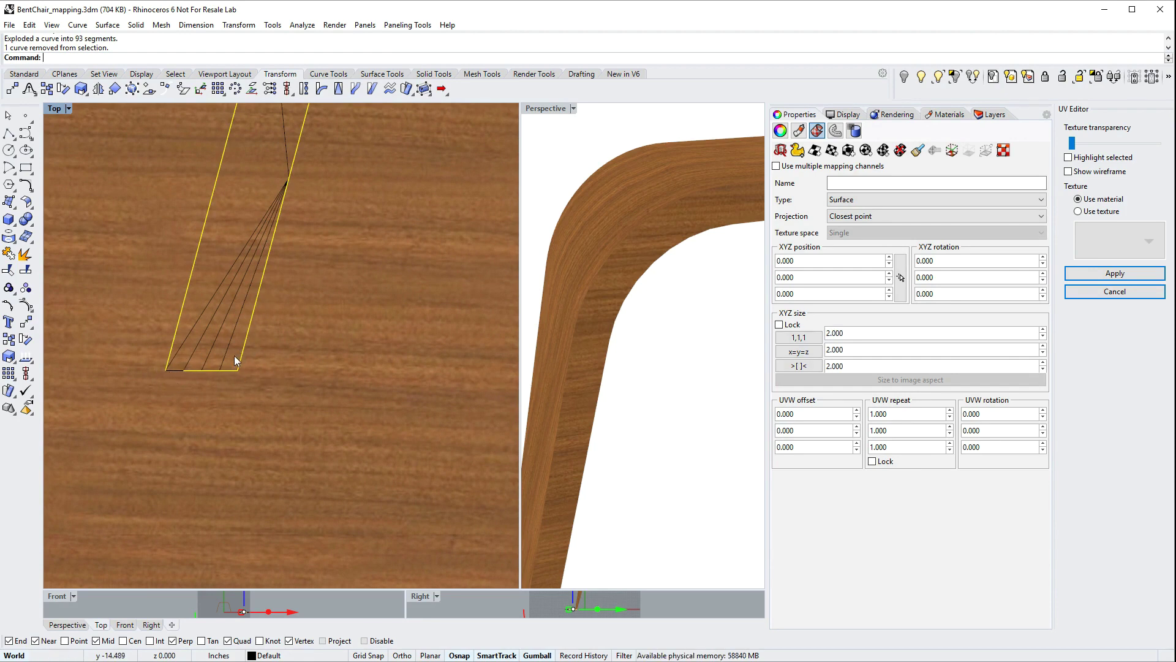
# Exclude the outermost short segment at the right foot too, and join the remaining border segments into separate outer and inner curves.
pyautogui.scroll(-5, 215, 378)
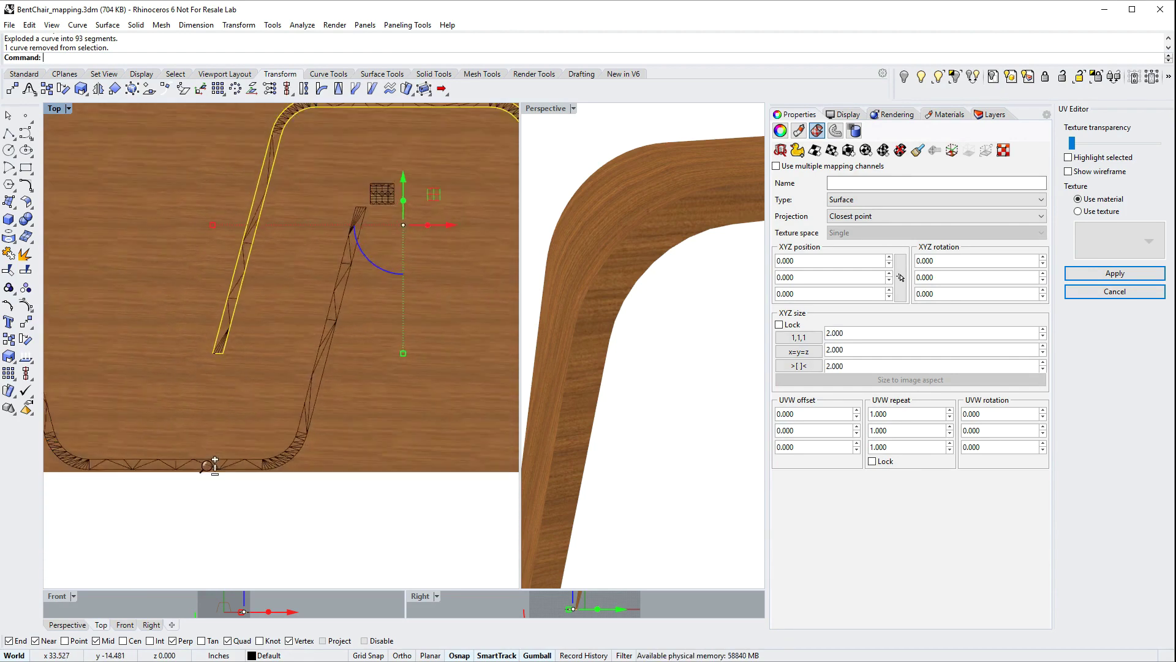
pyautogui.moveTo(413, 399); pyautogui.dragTo(245, 442, button='right')
pyautogui.scroll(8, 299, 398)
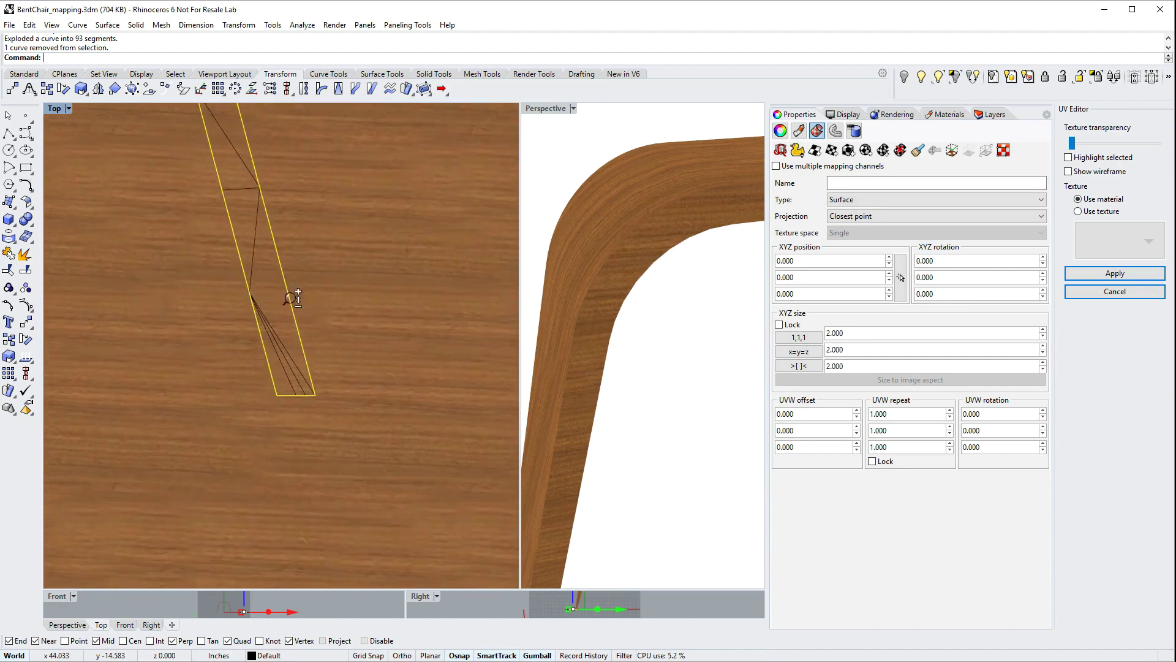
pyautogui.keyDown('ctrl'); pyautogui.click(323, 395); pyautogui.keyUp('ctrl')
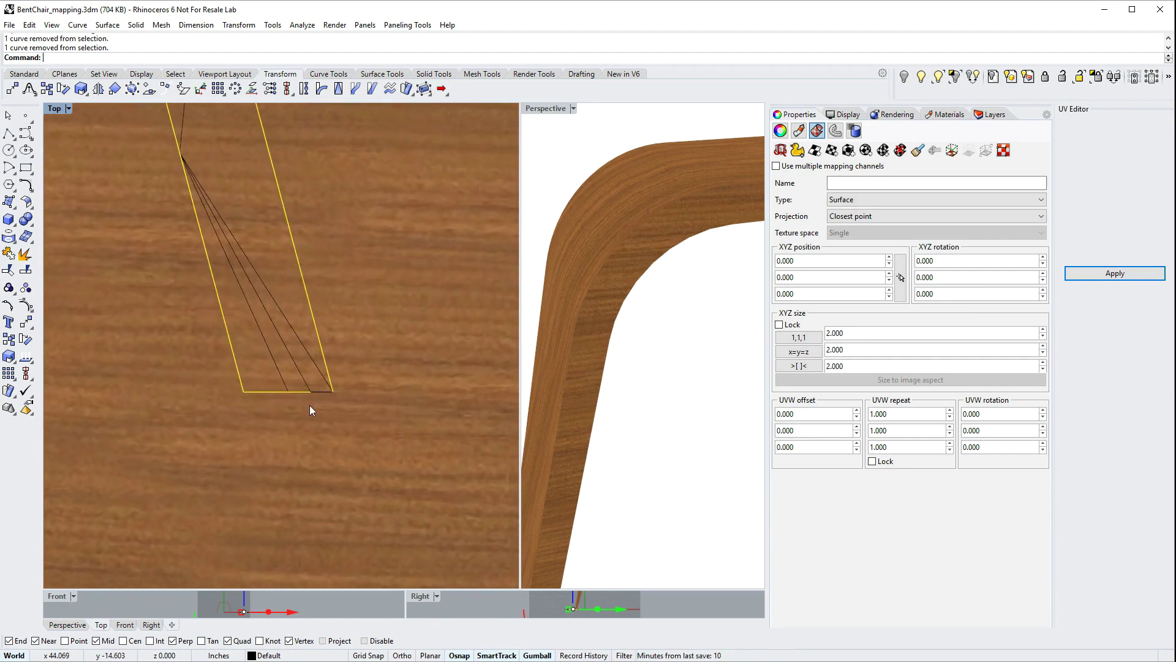
pyautogui.scroll(-5, 294, 423)
pyautogui.scroll(-6, 324, 432)
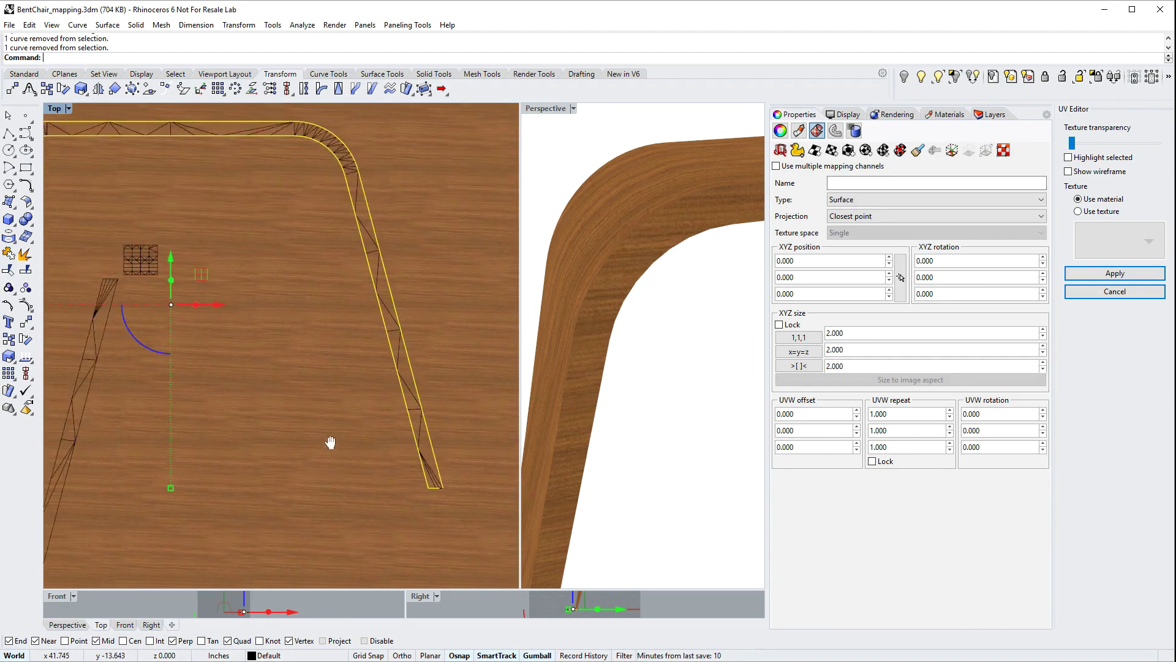
pyautogui.write('j')
pyautogui.press('Return')
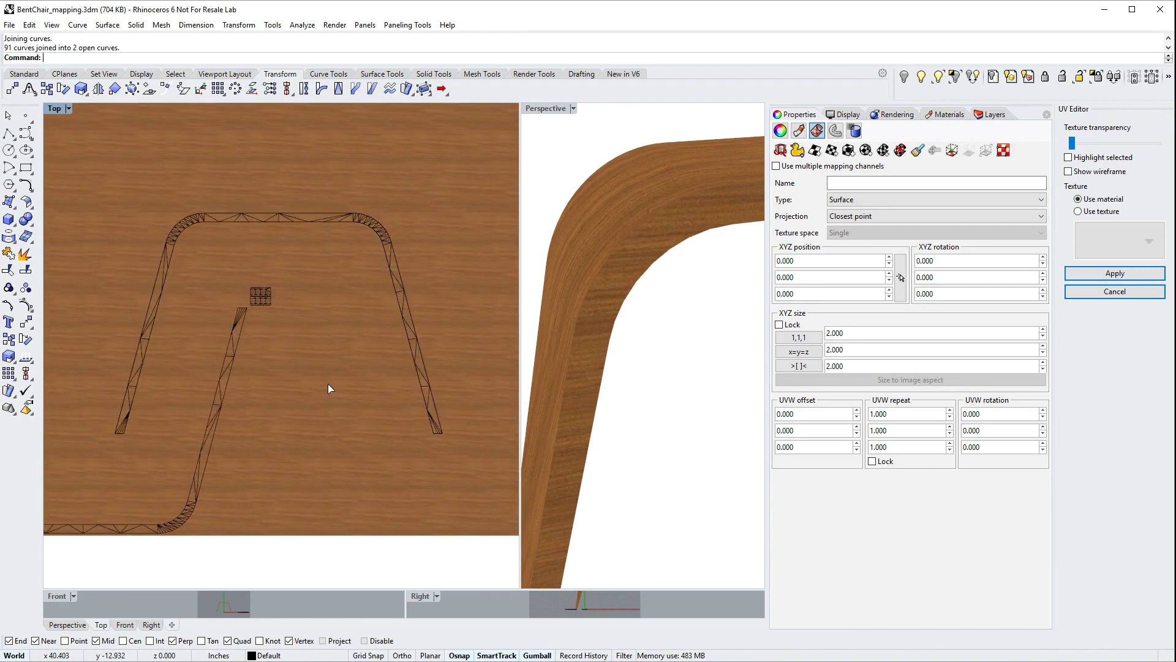
pyautogui.press('Escape')
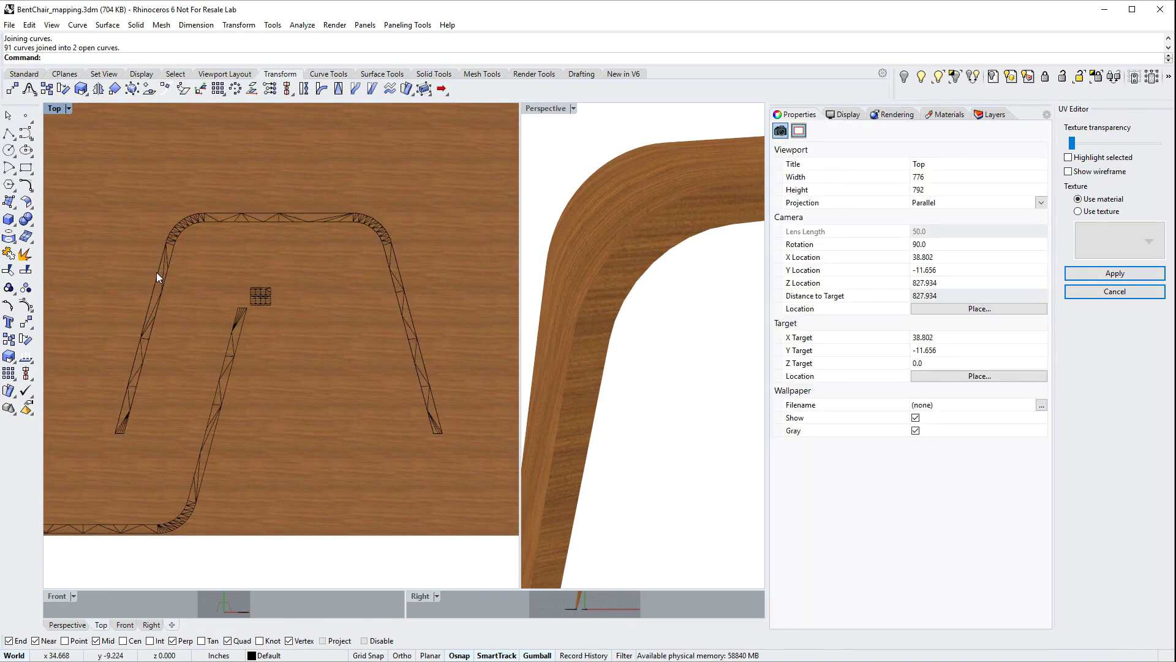
# Measure the length of the outer border curve of the U-shaped side mesh.
pyautogui.click(157, 277)
pyautogui.click(190, 305)
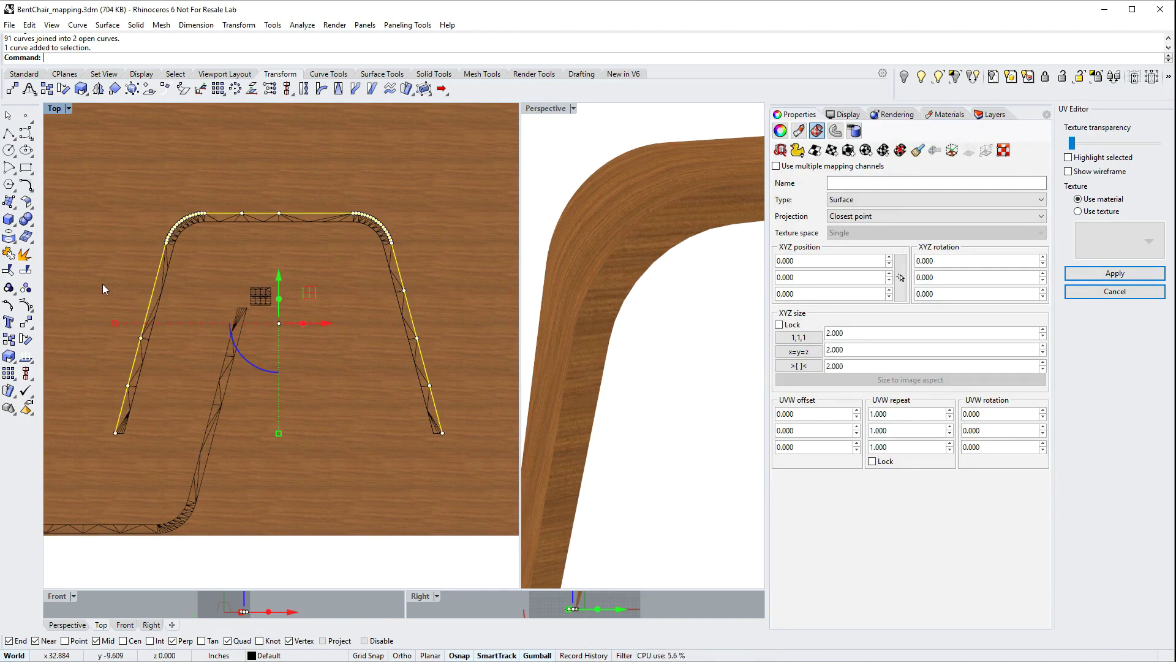
pyautogui.write('Length')
pyautogui.press('Return')
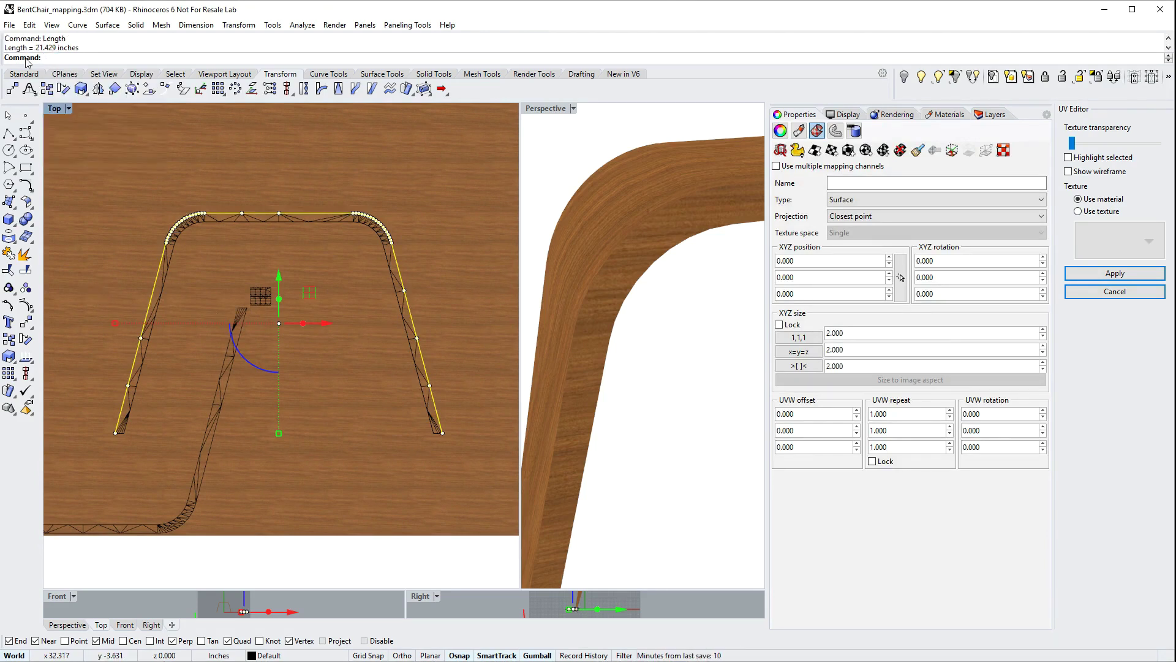
# Draw a horizontal straight line 21 inches long above the U-shaped side mesh in the Top view.
pyautogui.moveTo(101, 145); pyautogui.dragTo(149, 185, button='right')
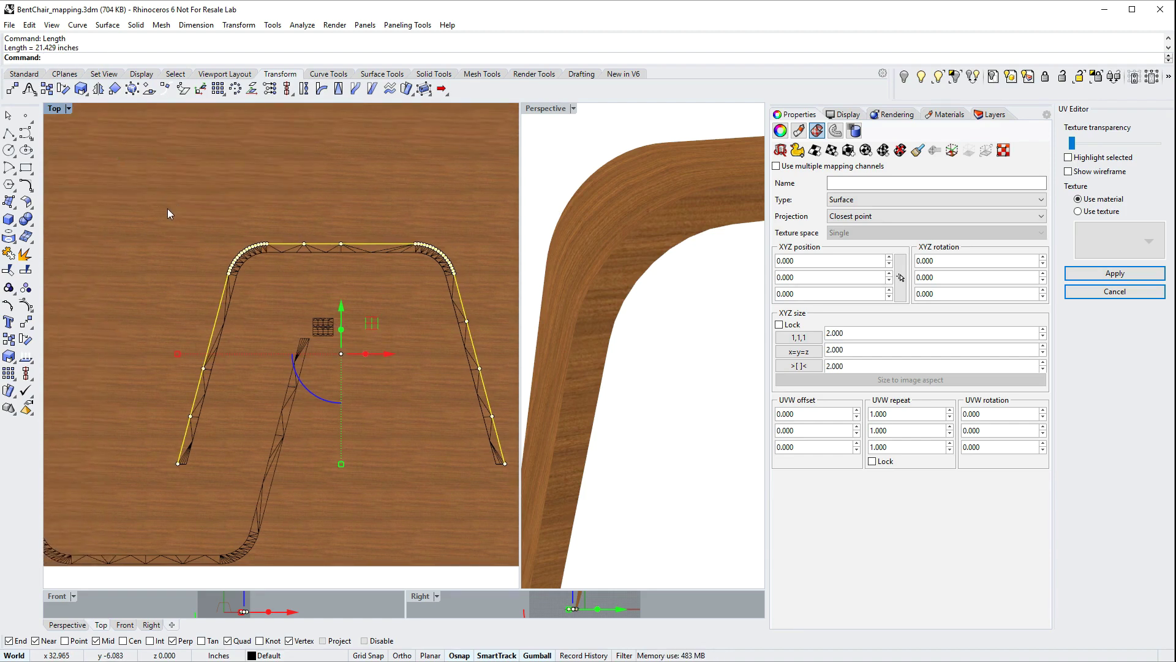
pyautogui.scroll(-3, 168, 209)
pyautogui.moveTo(151, 193); pyautogui.dragTo(178, 240, button='right')
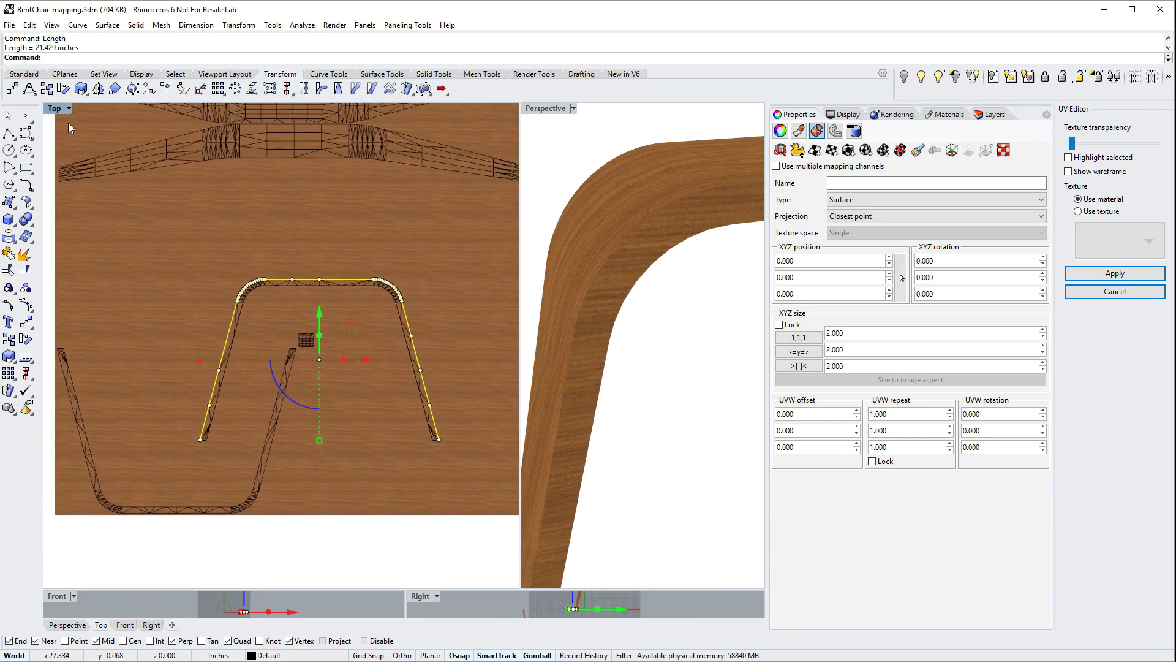
pyautogui.click(8, 135)
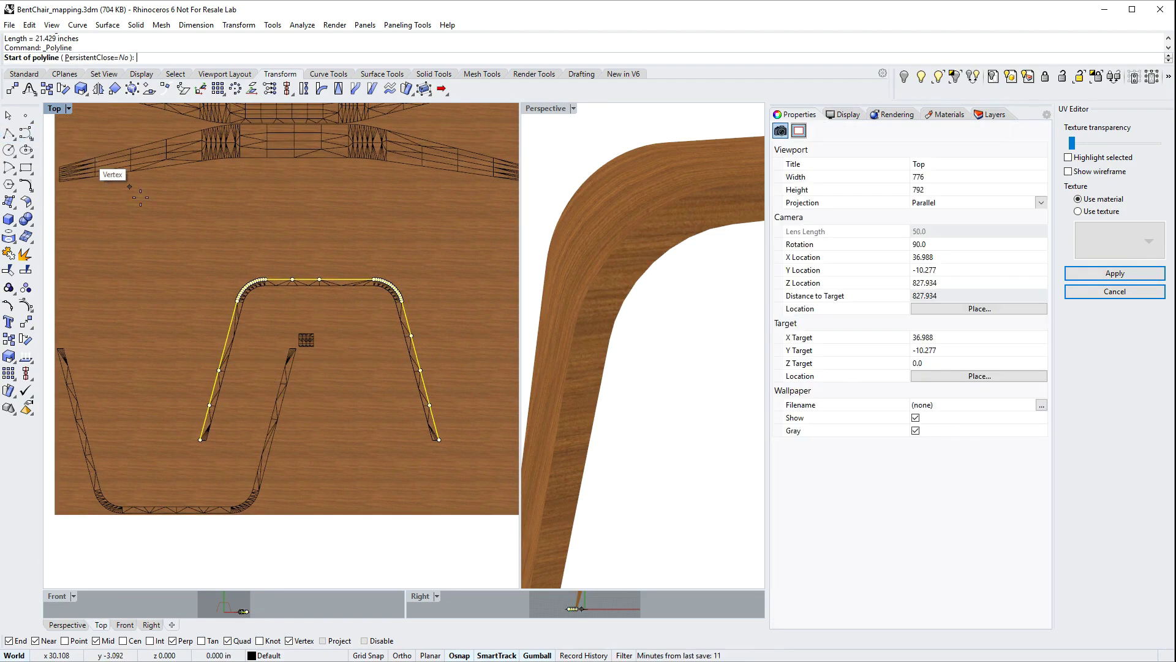
pyautogui.click(103, 247)
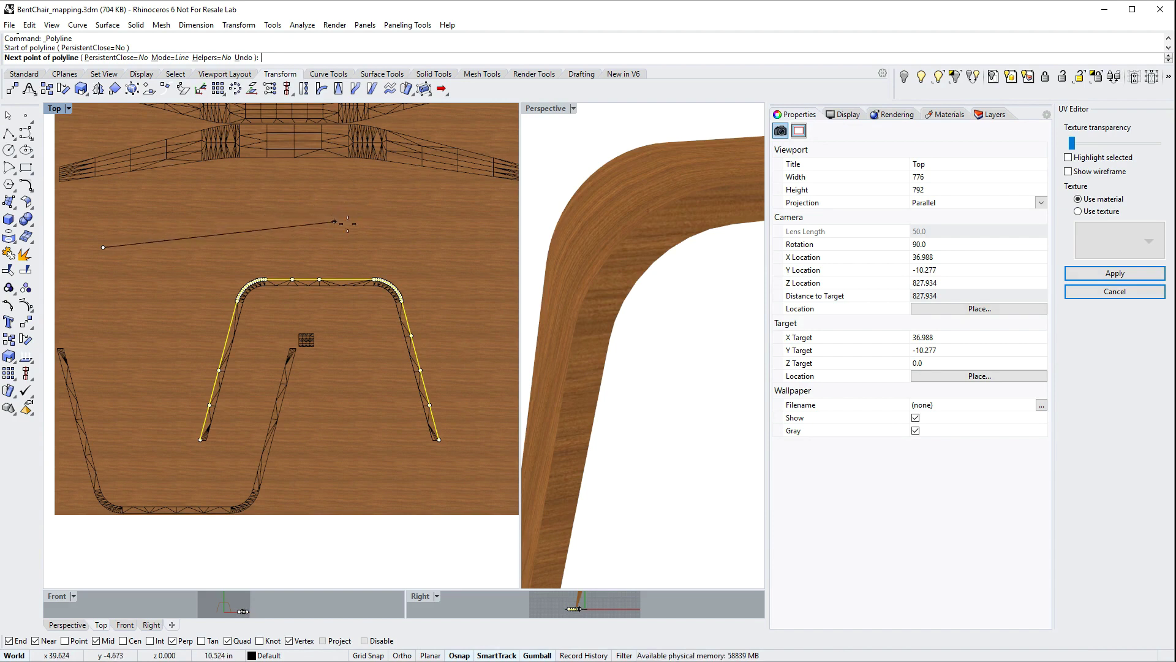
pyautogui.write('21')
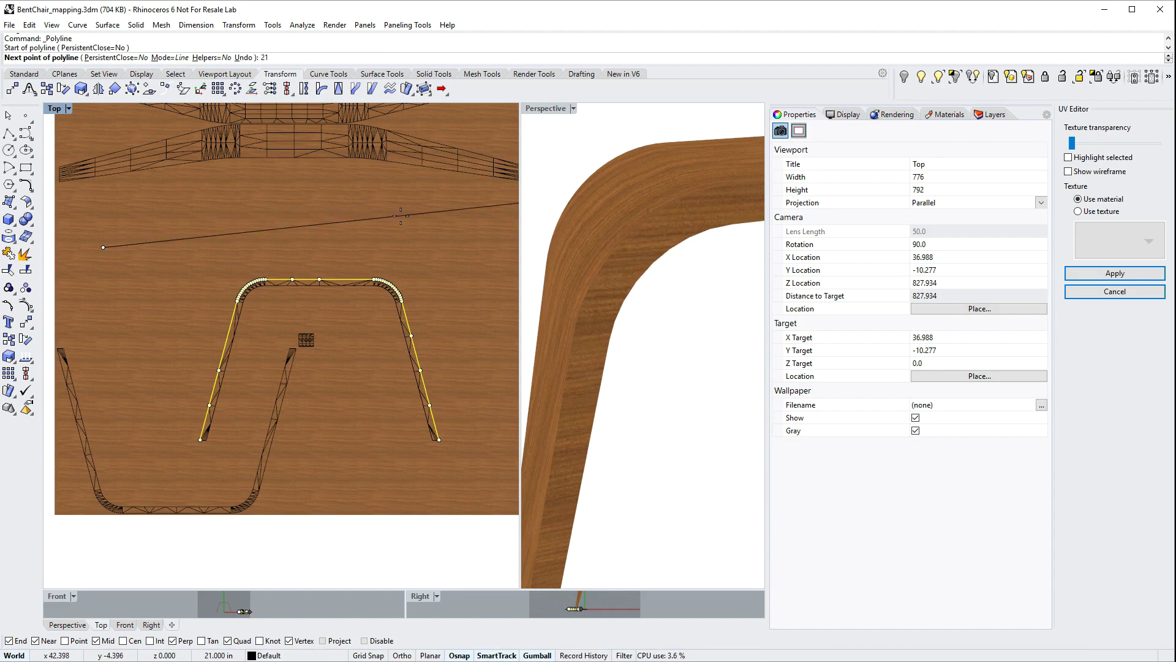
pyautogui.press('Return')
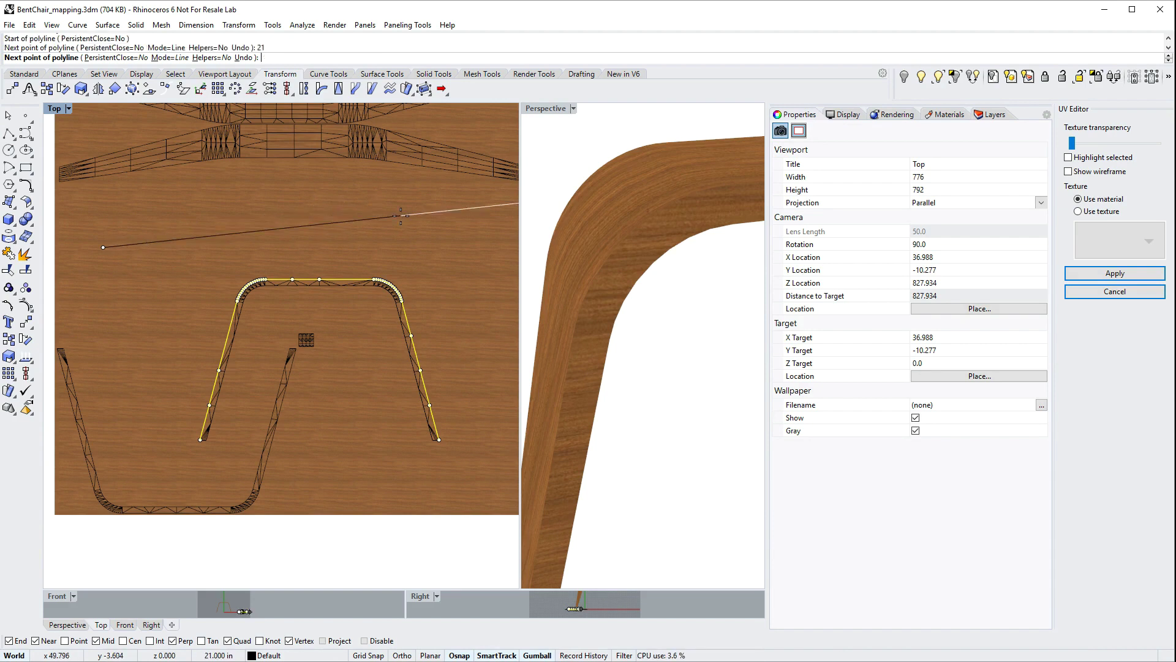
pyautogui.scroll(-5, 262, 315)
pyautogui.scroll(1, 265, 315)
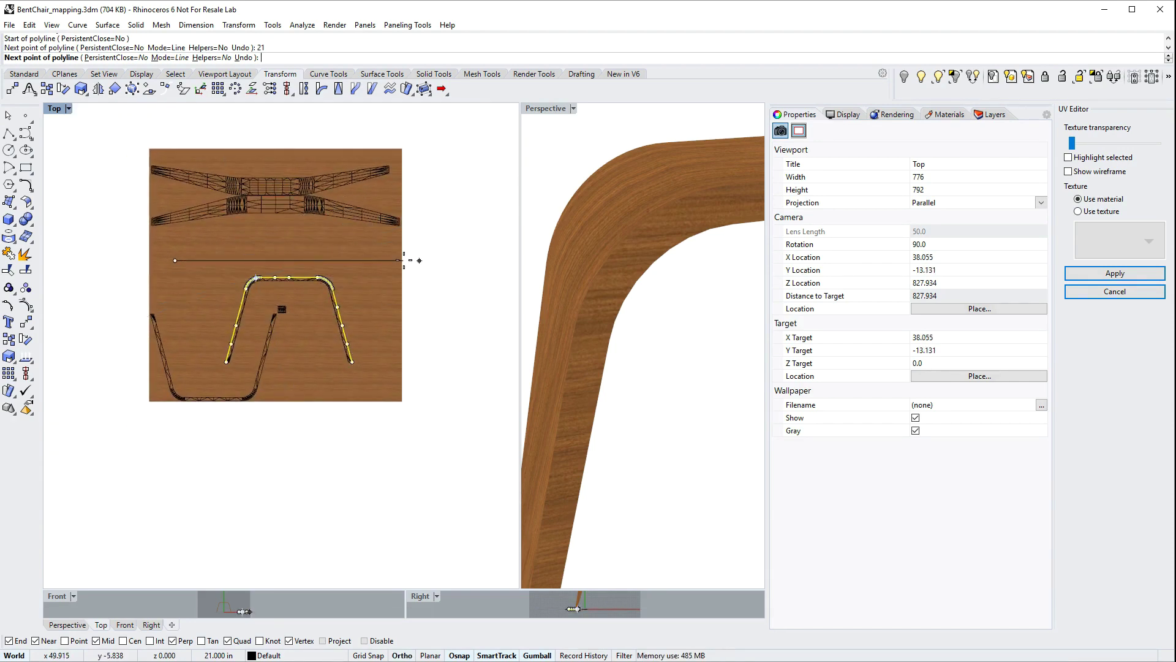
pyautogui.click(401, 259)
pyautogui.press('Return')
# Move the 21-inch line left until it starts at the left edge of the wood texture area, and deselect it.
pyautogui.click(377, 260)
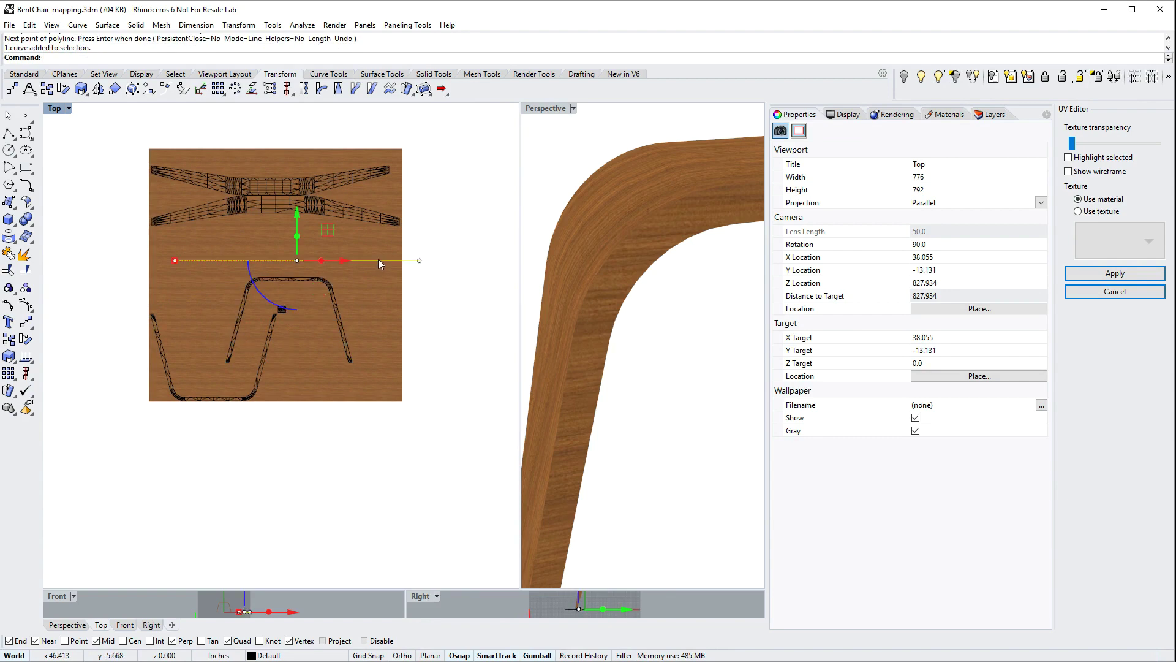
pyautogui.moveTo(324, 229); pyautogui.dragTo(299, 230)
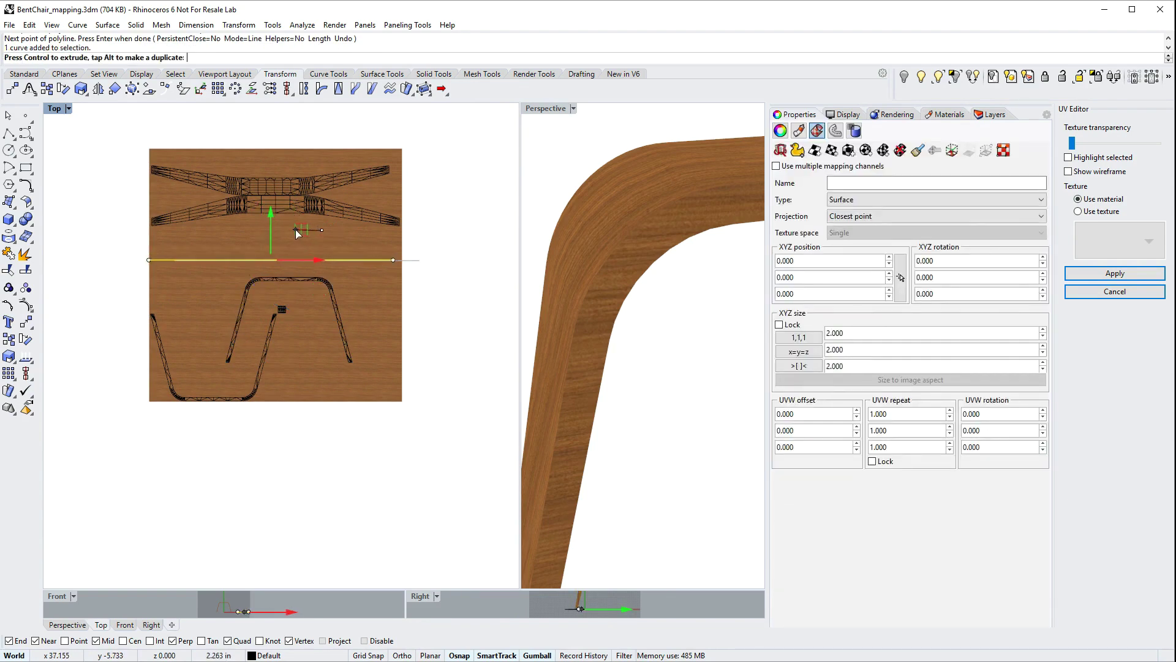
pyautogui.scroll(5, 230, 279)
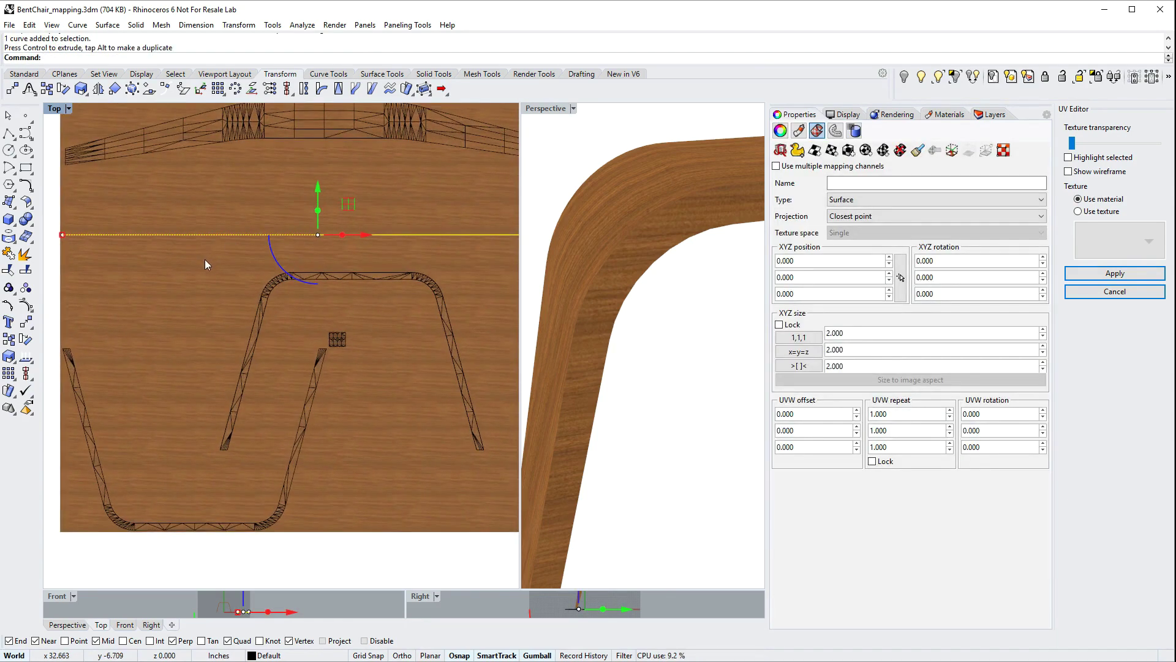
pyautogui.moveTo(205, 259); pyautogui.dragTo(197, 283, button='right')
pyautogui.scroll(-2, 197, 282)
pyautogui.click(169, 306)
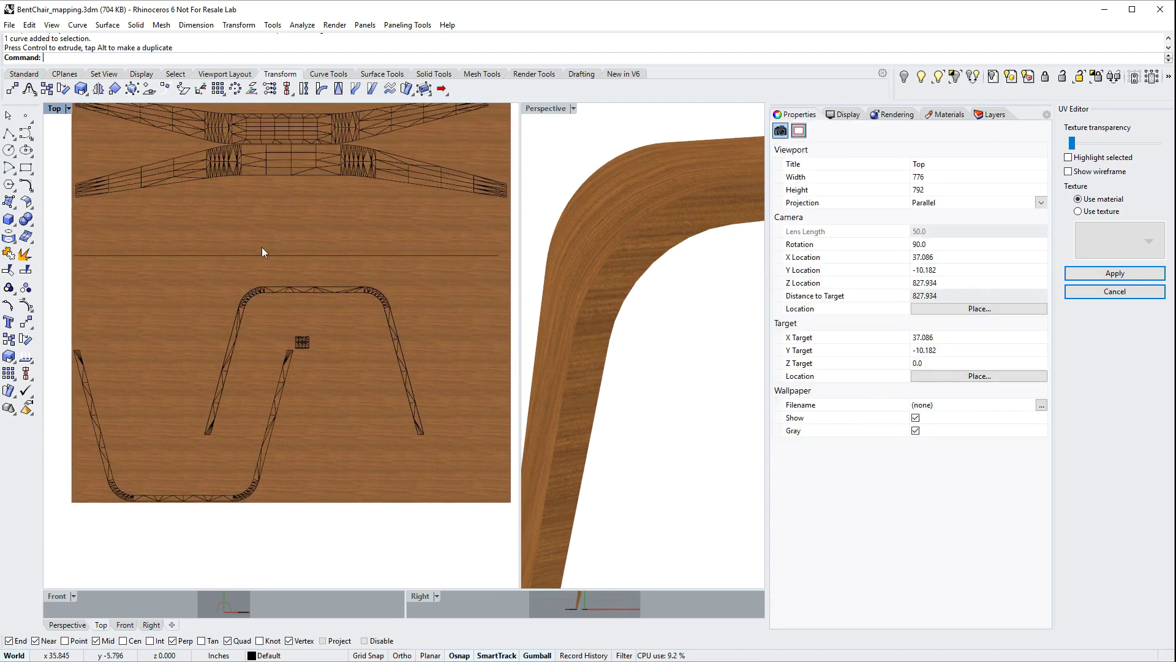
# Flow the upper U-shaped mesh without copying, from its outer border curve at the left foot to the straight line's left end.
pyautogui.click(355, 89)
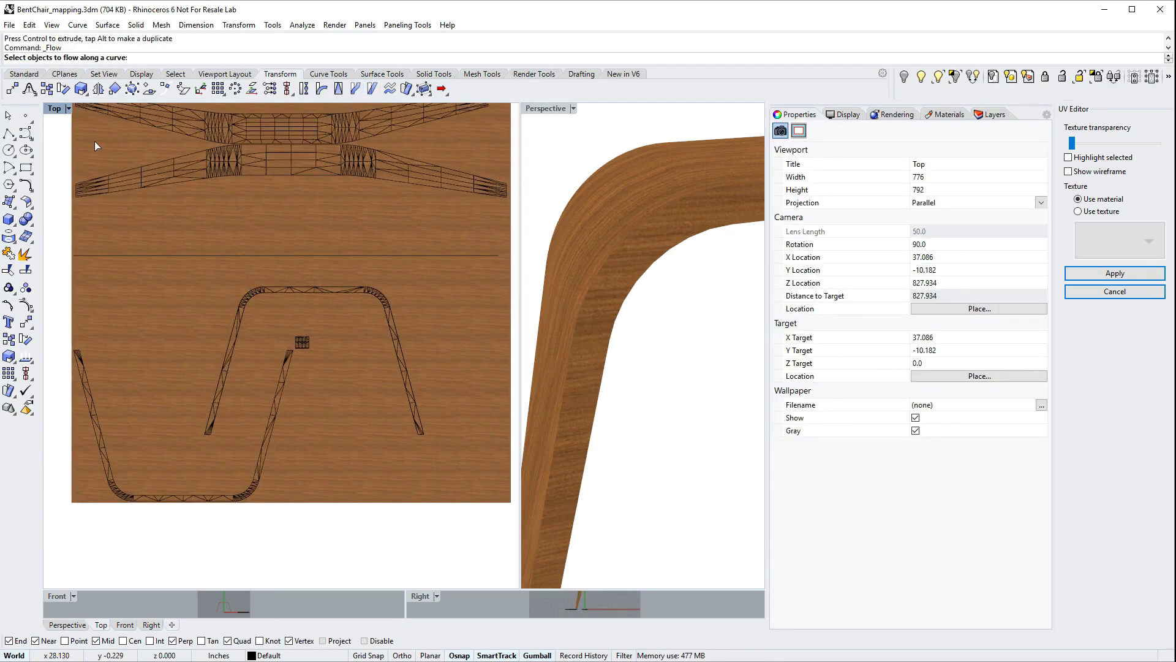
pyautogui.click(237, 326)
pyautogui.click(281, 372)
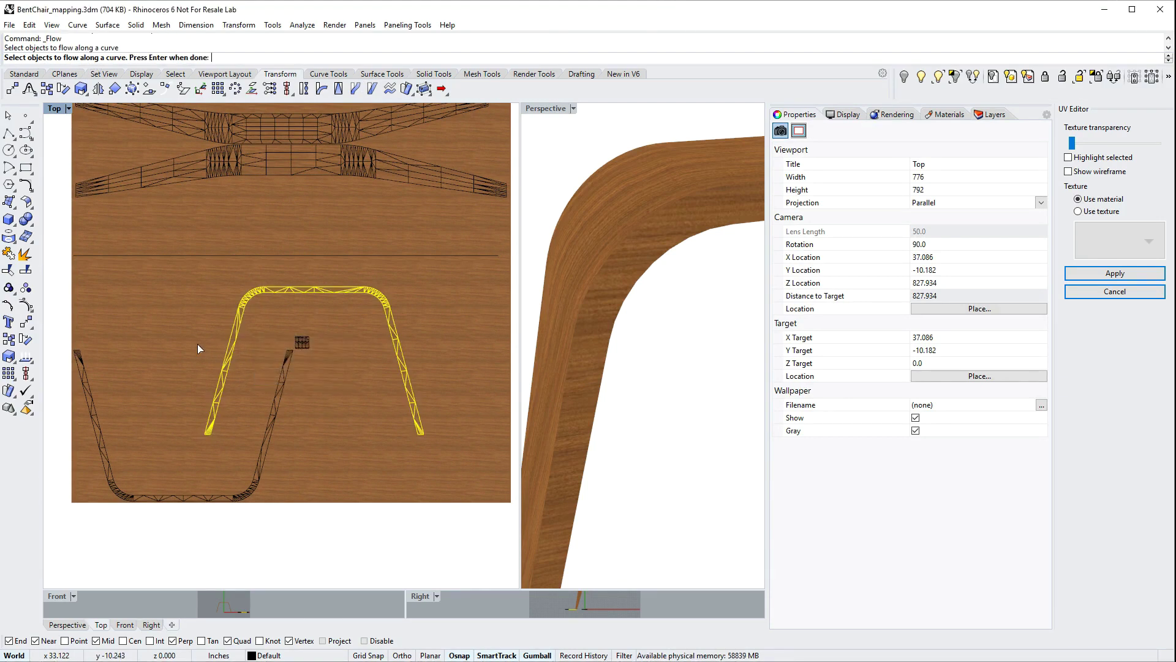
pyautogui.moveTo(149, 284); pyautogui.dragTo(197, 288, button='right')
pyautogui.press('Return')
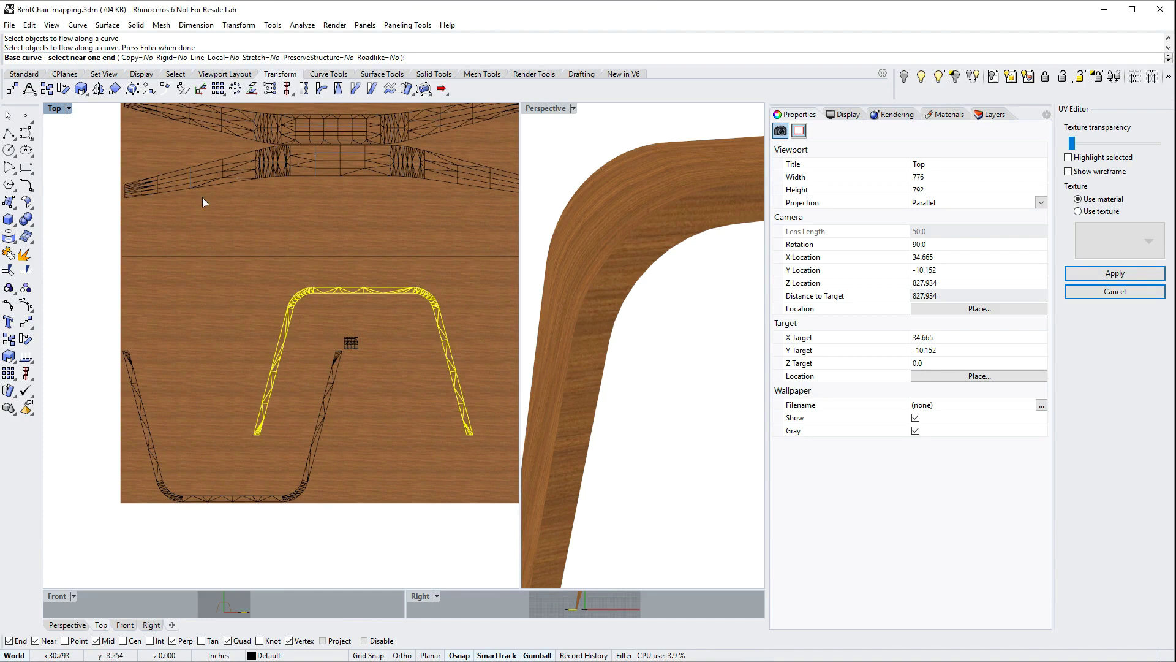
pyautogui.click(130, 57)
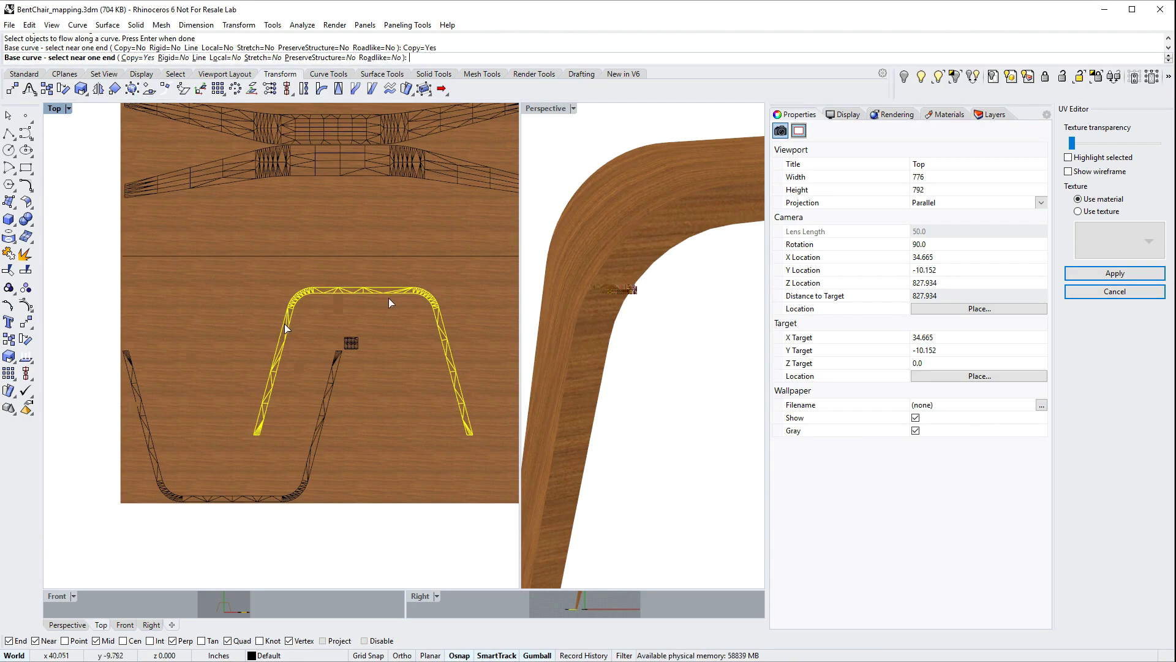
pyautogui.click(138, 58)
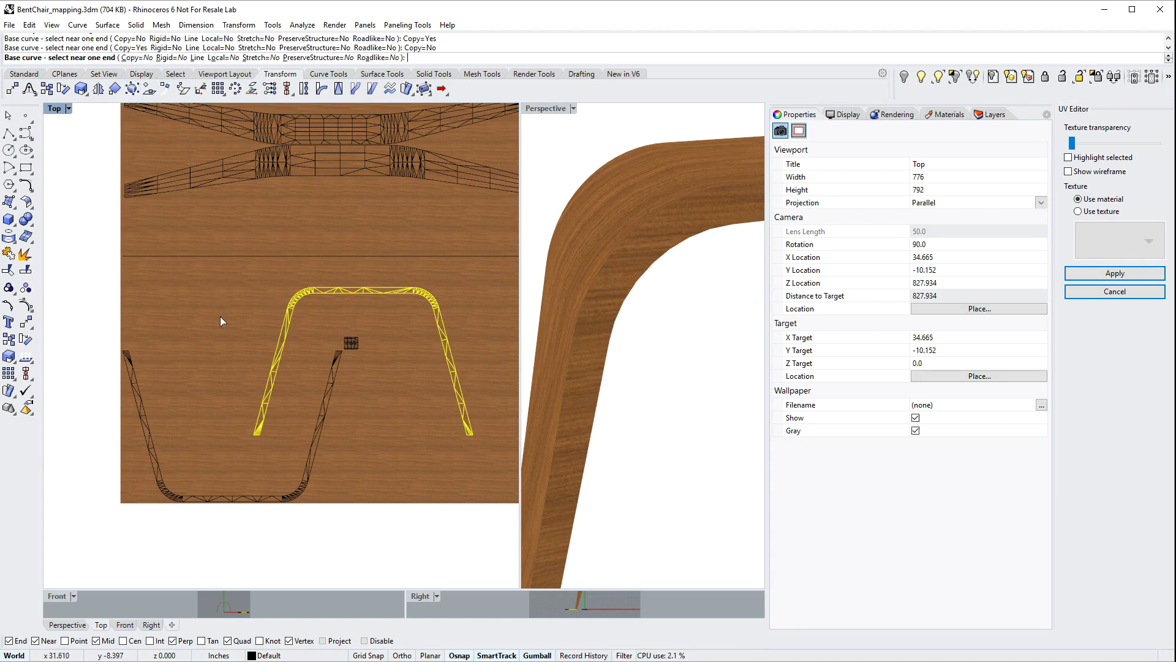
pyautogui.scroll(6, 281, 409)
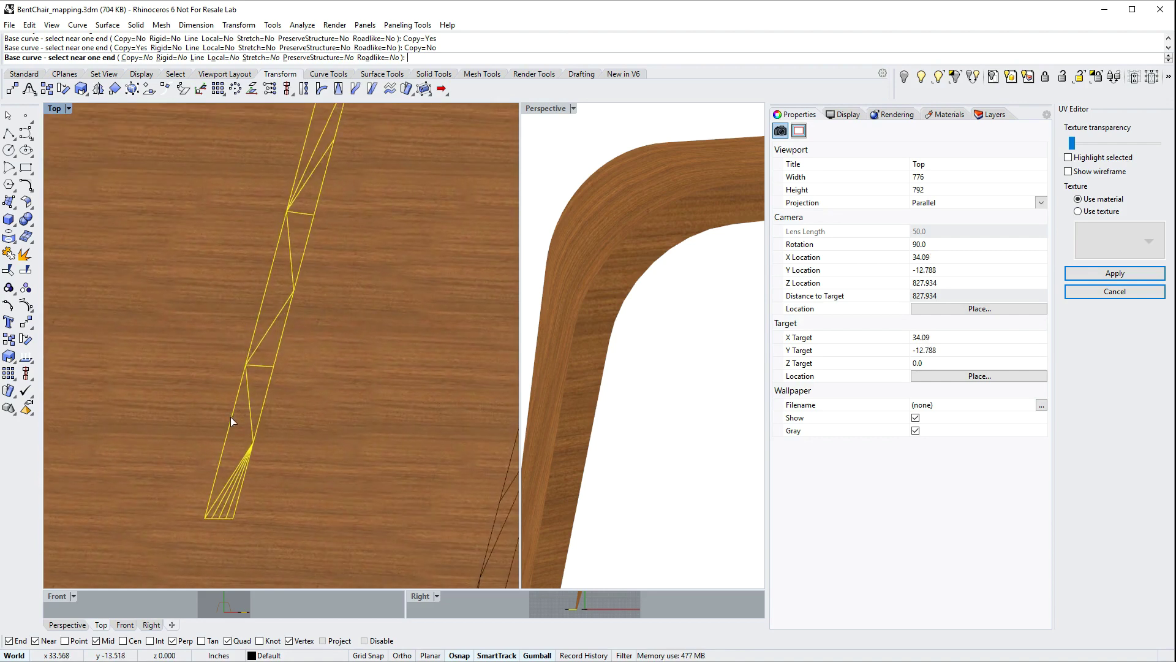
pyautogui.click(231, 417)
pyautogui.scroll(-6, 236, 408)
pyautogui.scroll(3, 185, 344)
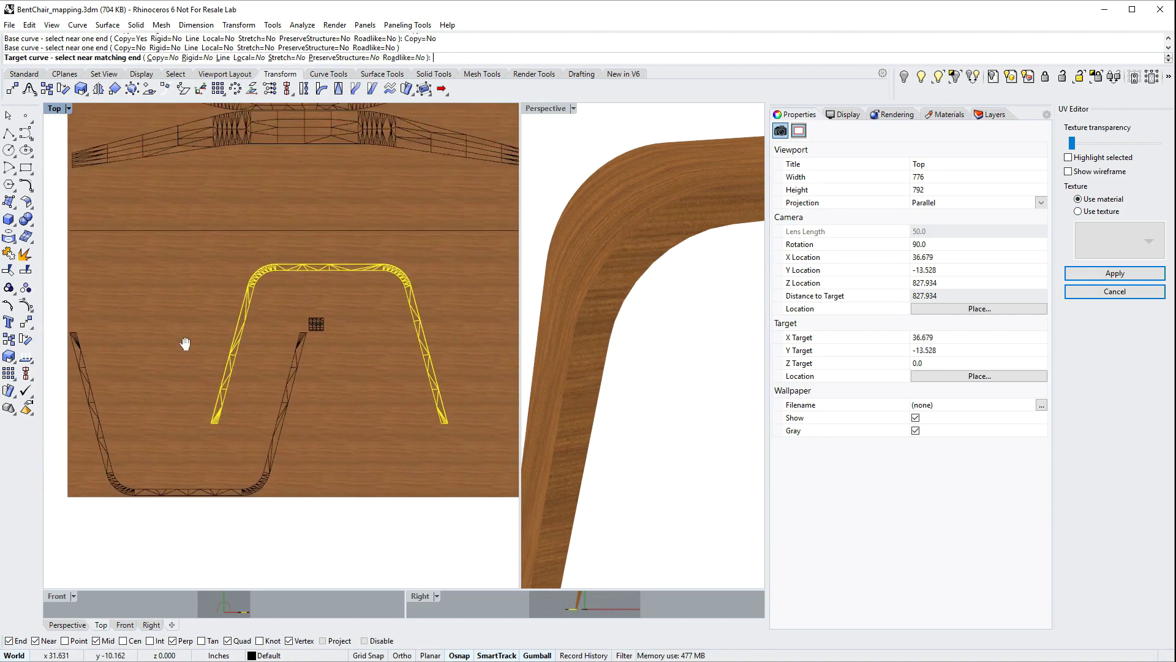
pyautogui.moveTo(185, 344); pyautogui.dragTo(198, 362, button='right')
pyautogui.click(95, 248)
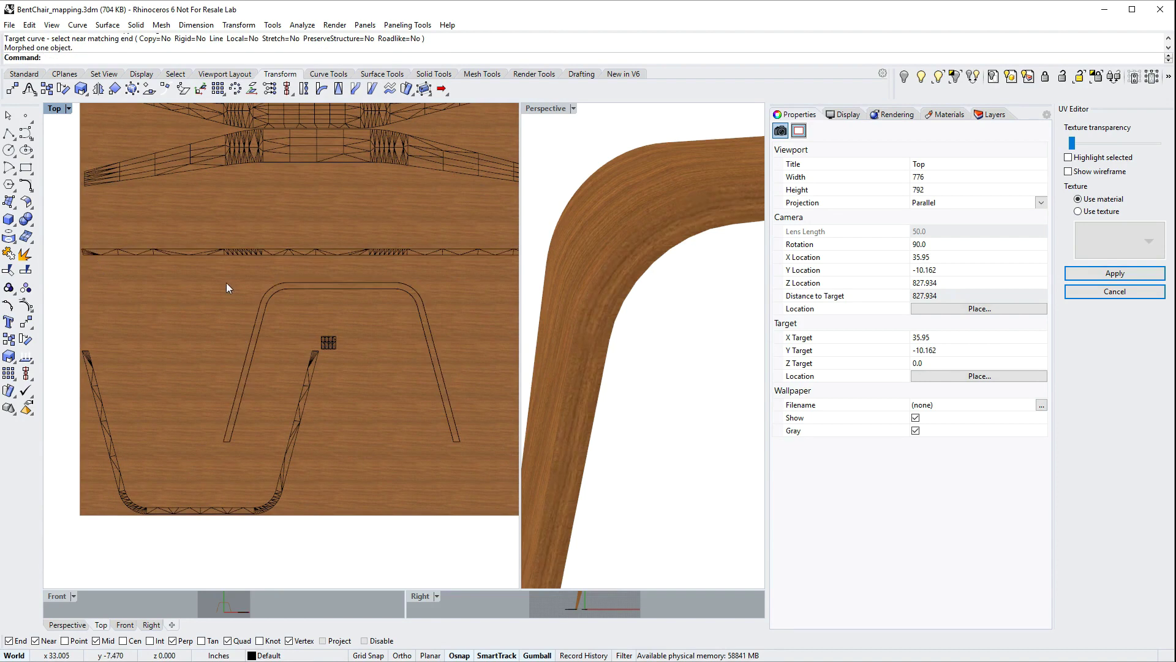
# Examine the straightened side mesh in the Top view and the grain around the leg's bend in the Perspective view.
pyautogui.click(258, 253)
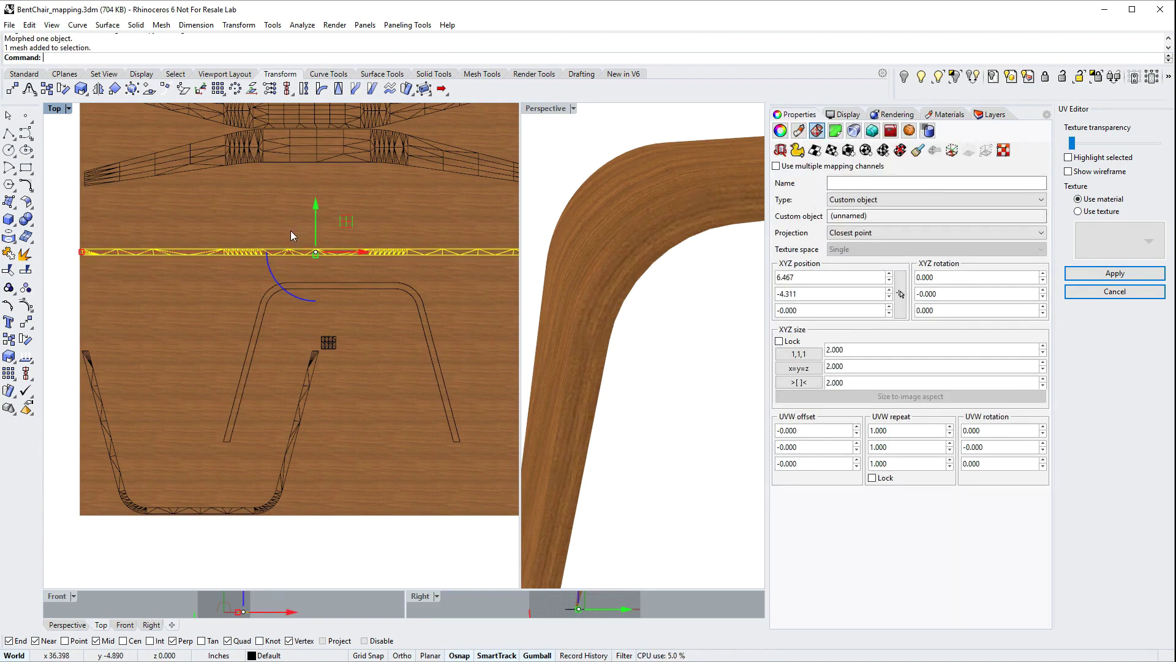
pyautogui.scroll(-3, 281, 247)
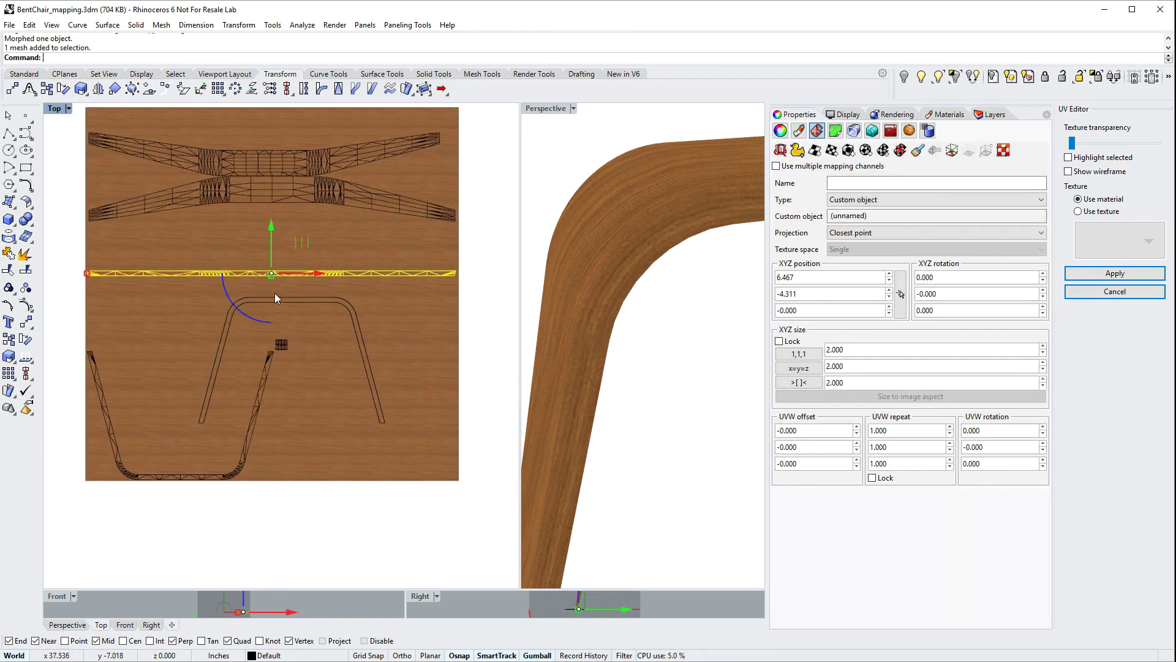
pyautogui.press('Escape')
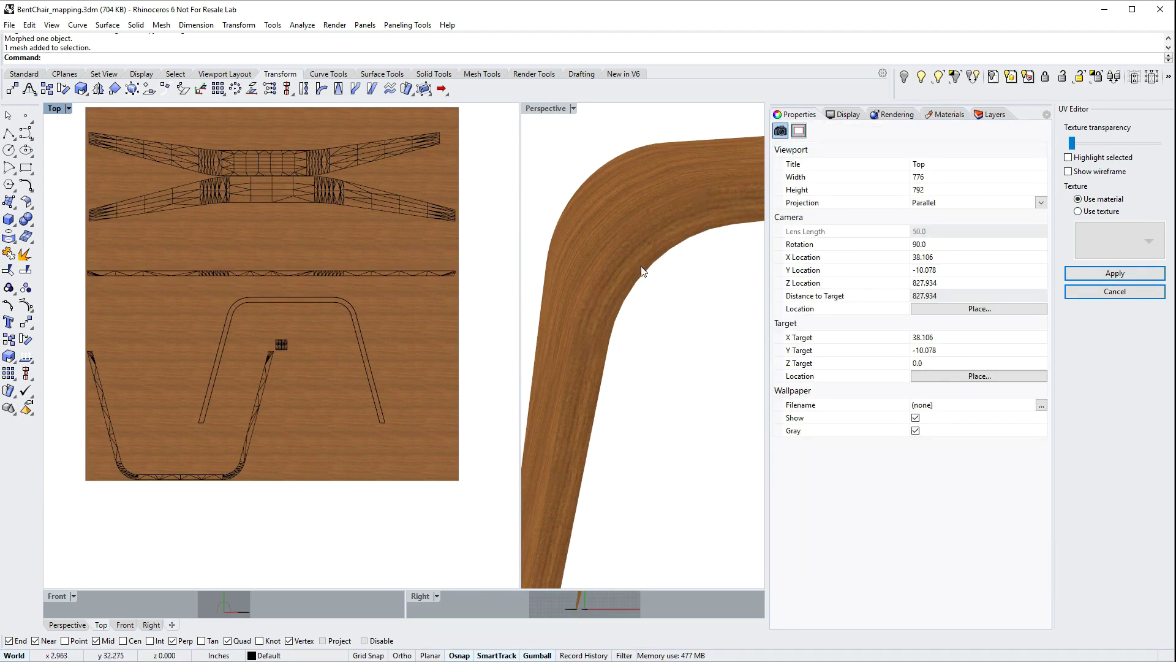
pyautogui.moveTo(642, 271); pyautogui.dragTo(682, 284, button='right')
pyautogui.scroll(2, 692, 242)
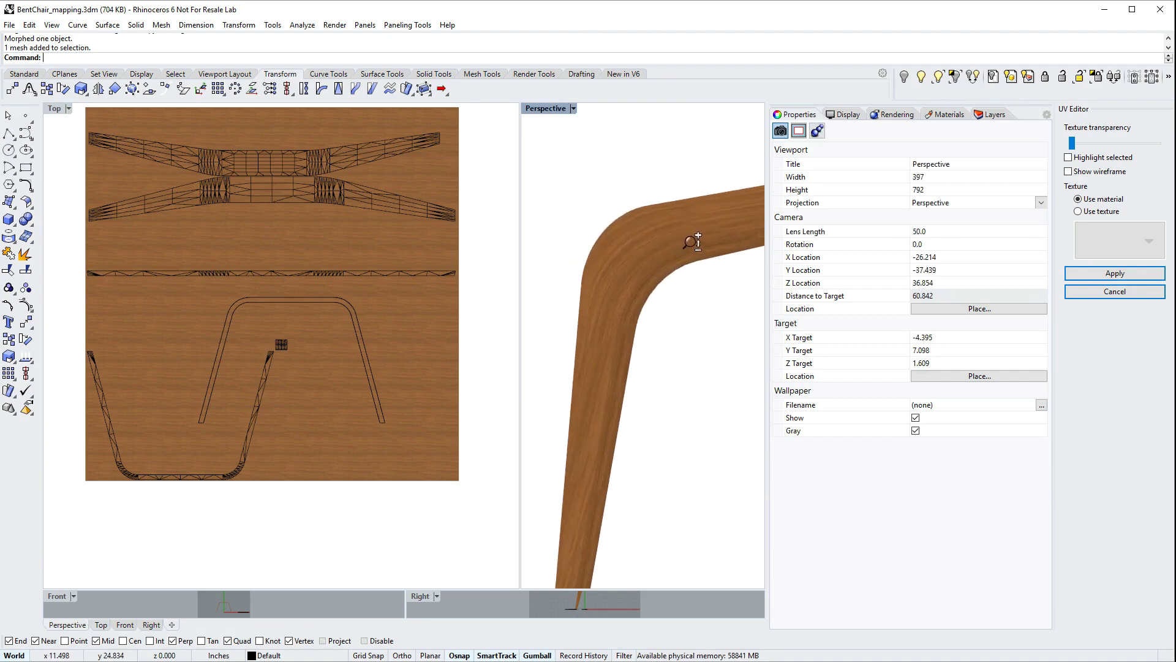
pyautogui.scroll(3, 693, 241)
pyautogui.moveTo(283, 337); pyautogui.dragTo(321, 343, button='right')
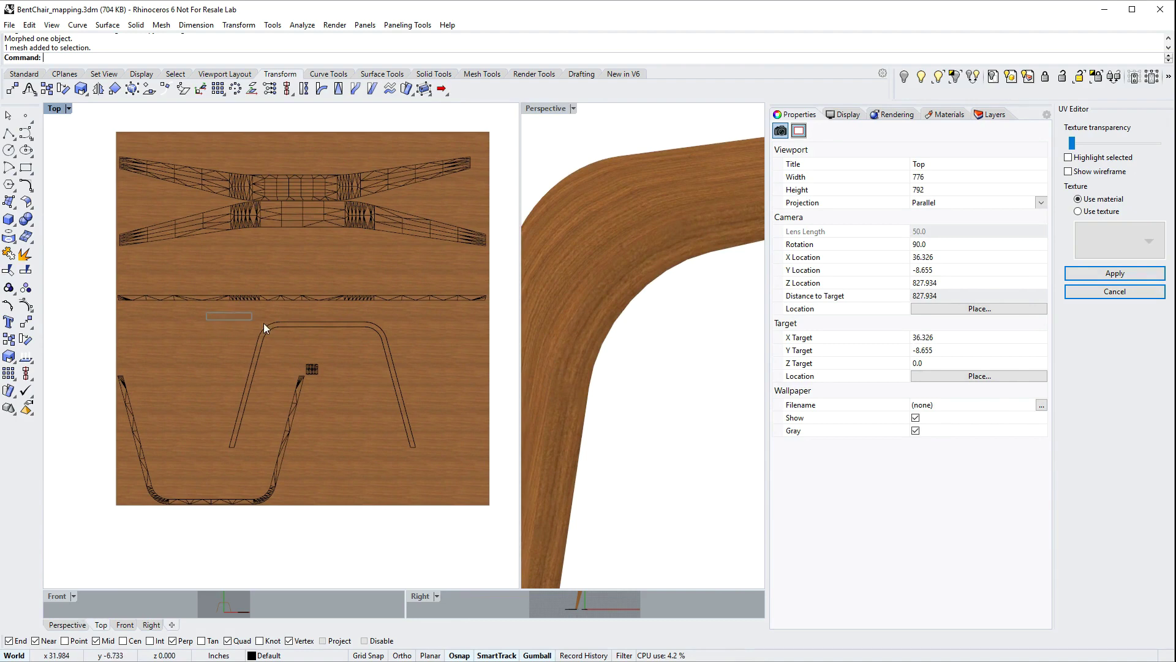
# Move the small rectangular mesh above the straightened strip and delete the leftover U-shaped border curves.
pyautogui.moveTo(263, 322); pyautogui.dragTo(449, 464)
pyautogui.press('Escape')
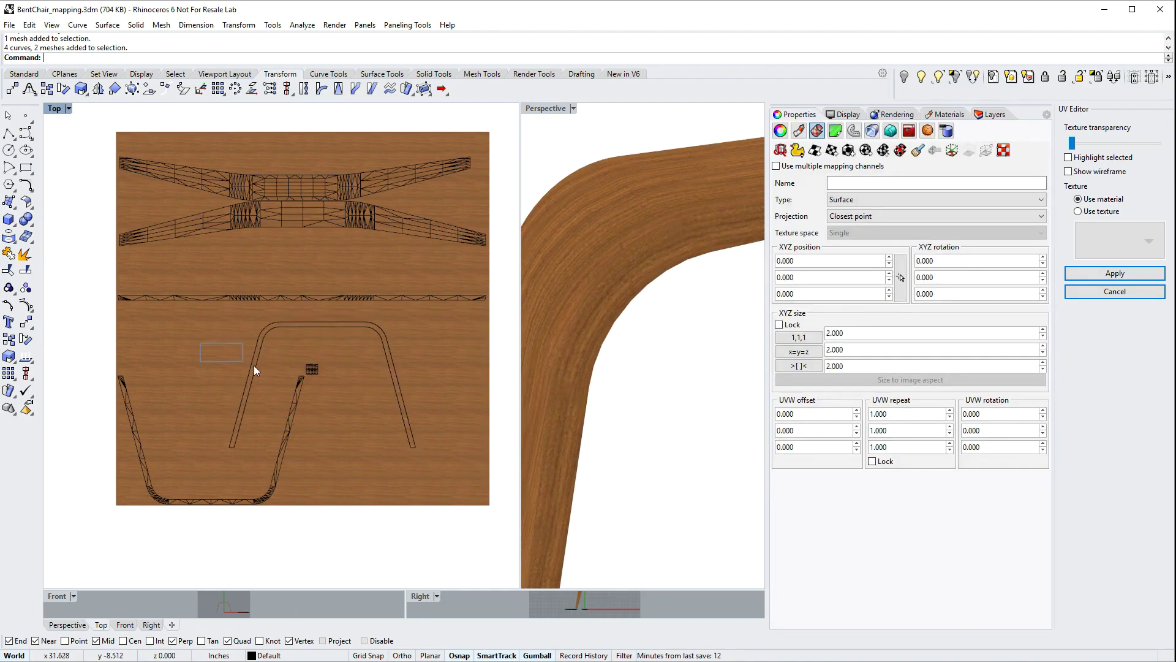
pyautogui.click(312, 369)
pyautogui.moveTo(344, 337); pyautogui.dragTo(420, 359)
pyautogui.click(421, 359)
pyautogui.moveTo(197, 311); pyautogui.dragTo(484, 496)
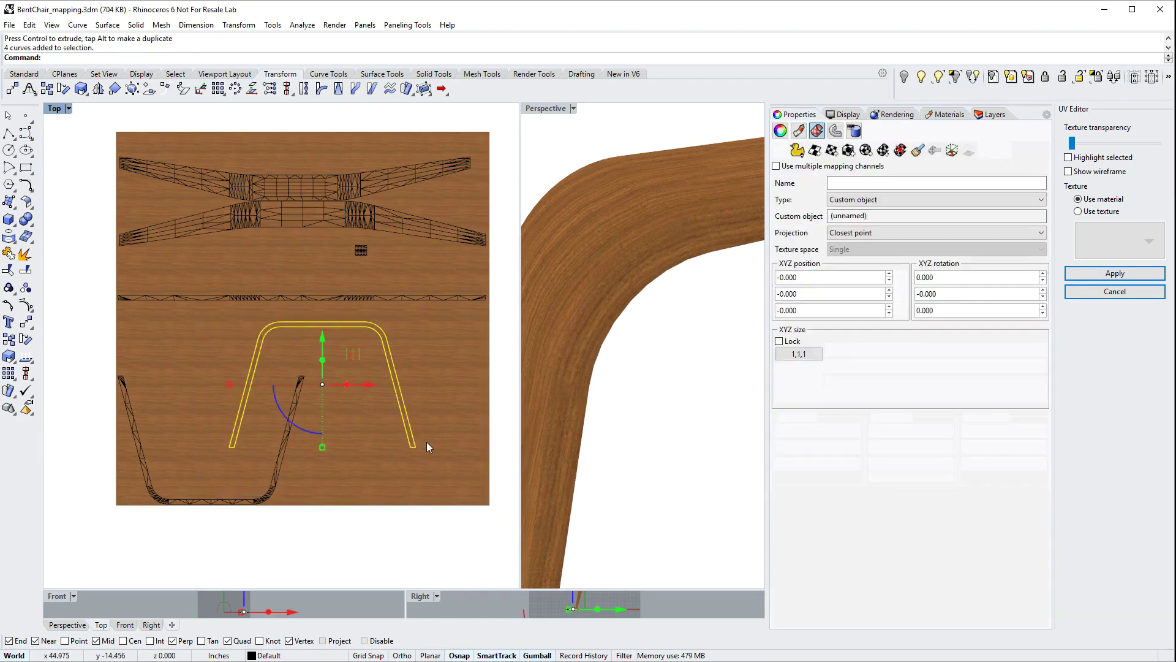
pyautogui.press('Delete')
# Rotate the remaining U-shaped side mesh 180 degrees and move it right into the empty area below the straightened strip.
pyautogui.click(242, 465)
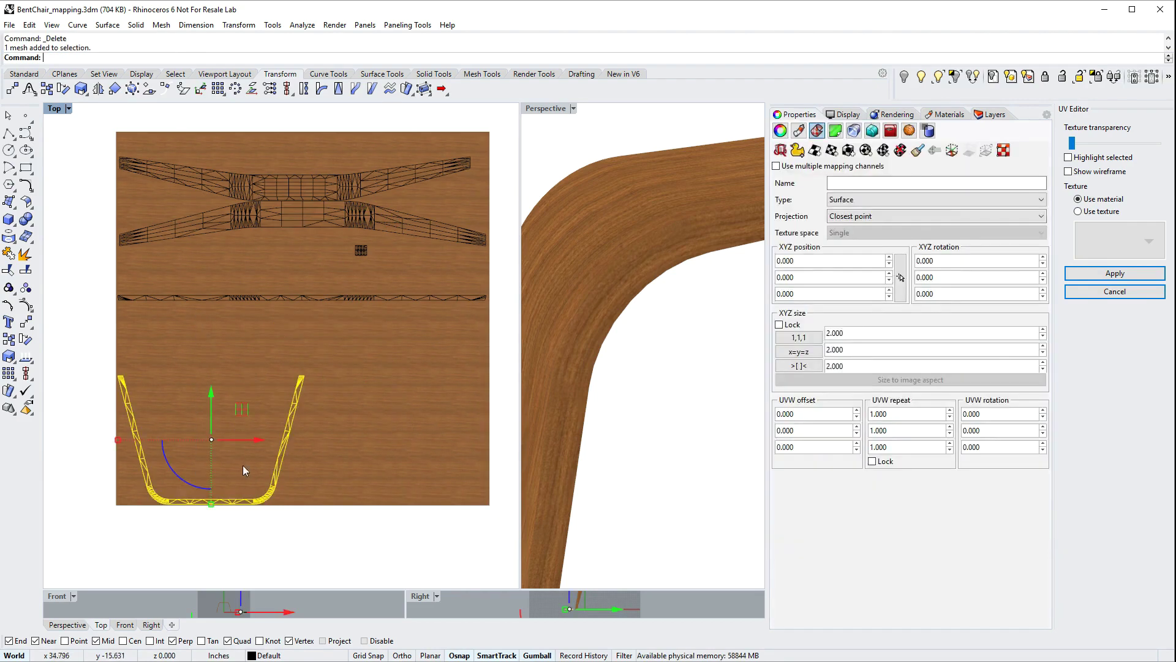
pyautogui.moveTo(175, 474); pyautogui.dragTo(283, 402)
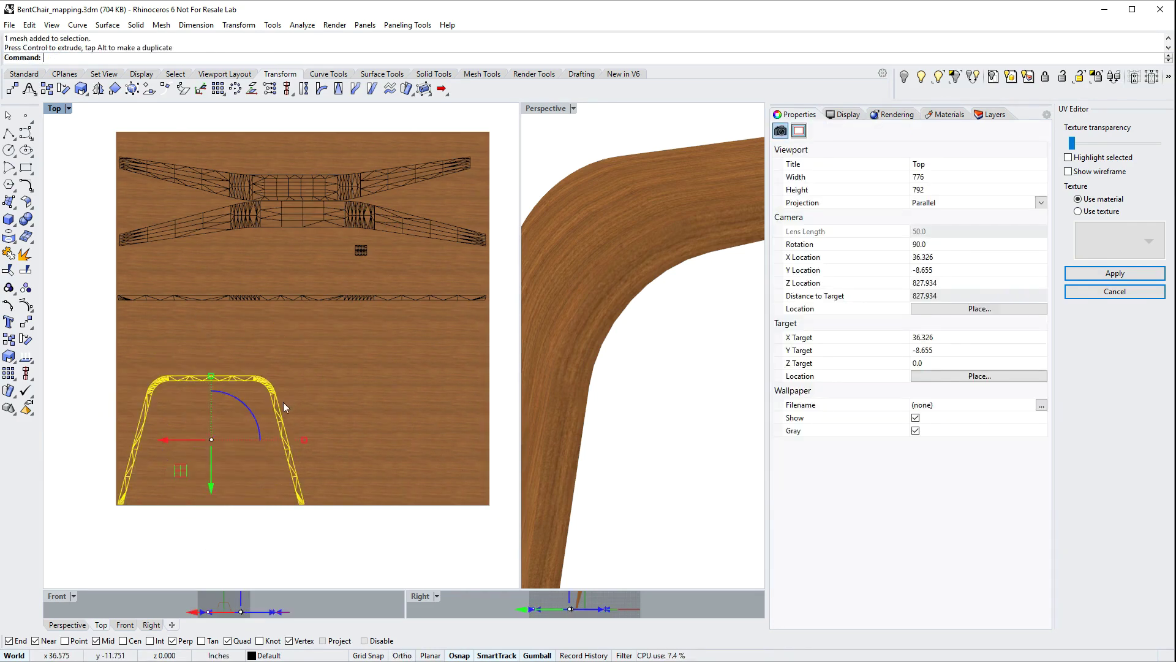
pyautogui.moveTo(197, 477); pyautogui.dragTo(263, 438)
pyautogui.scroll(2, 269, 423)
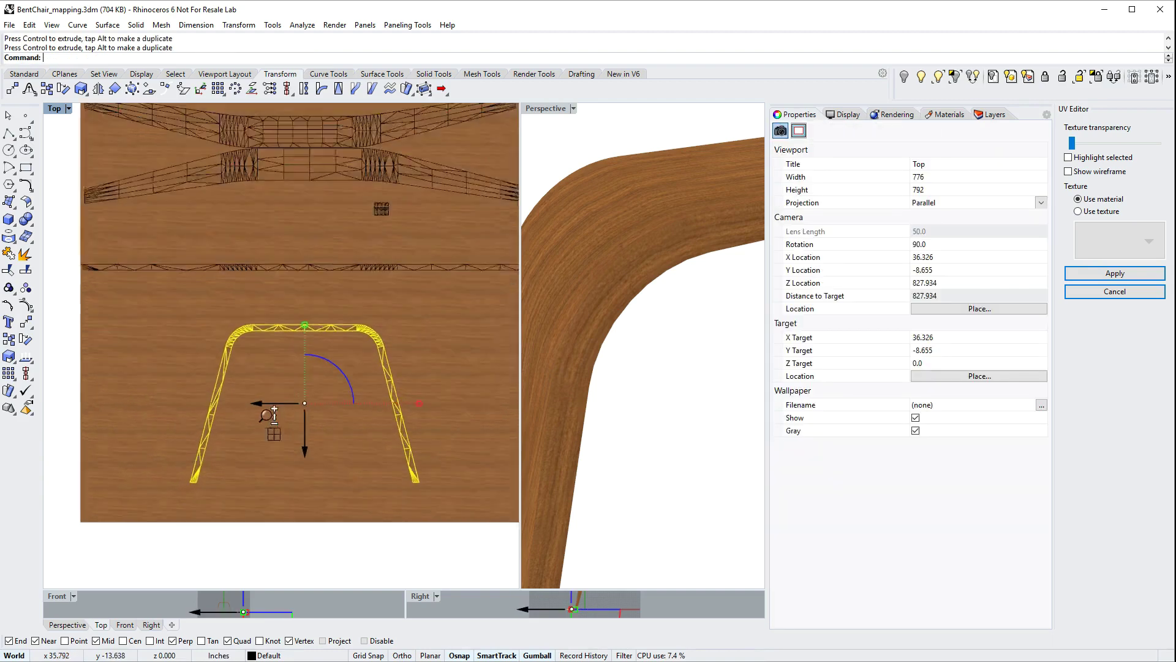
pyautogui.scroll(2, 267, 415)
# Duplicate the rotated U-shaped side mesh's border as a curve with DupBorder.
pyautogui.write('d')
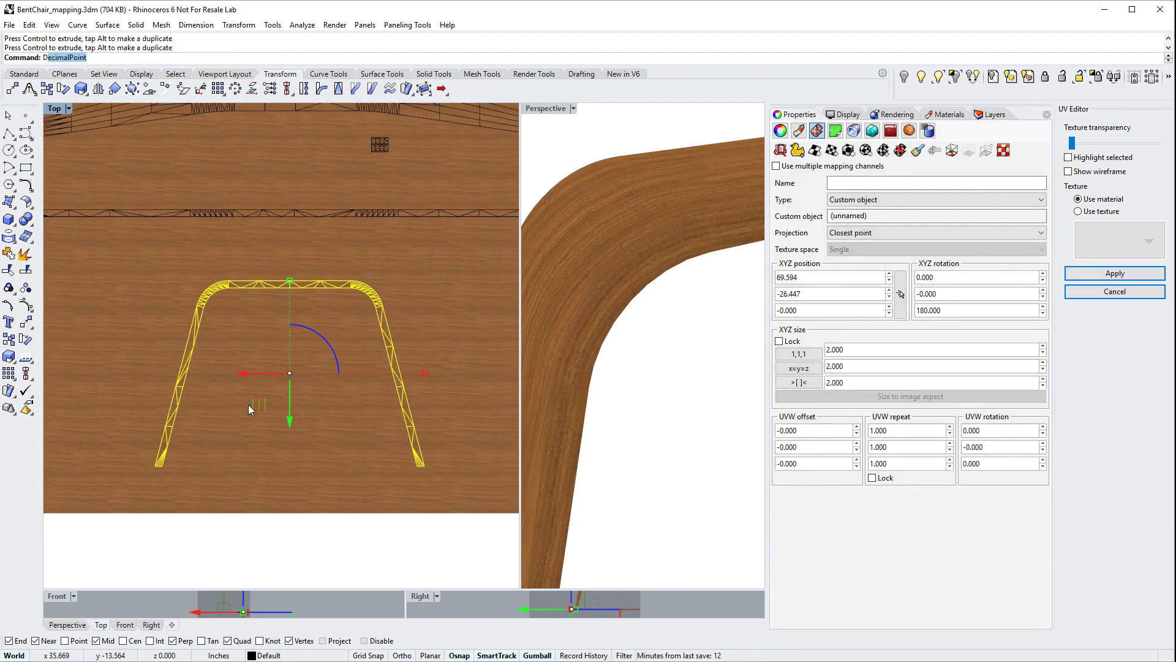
pyautogui.write('upborsre')
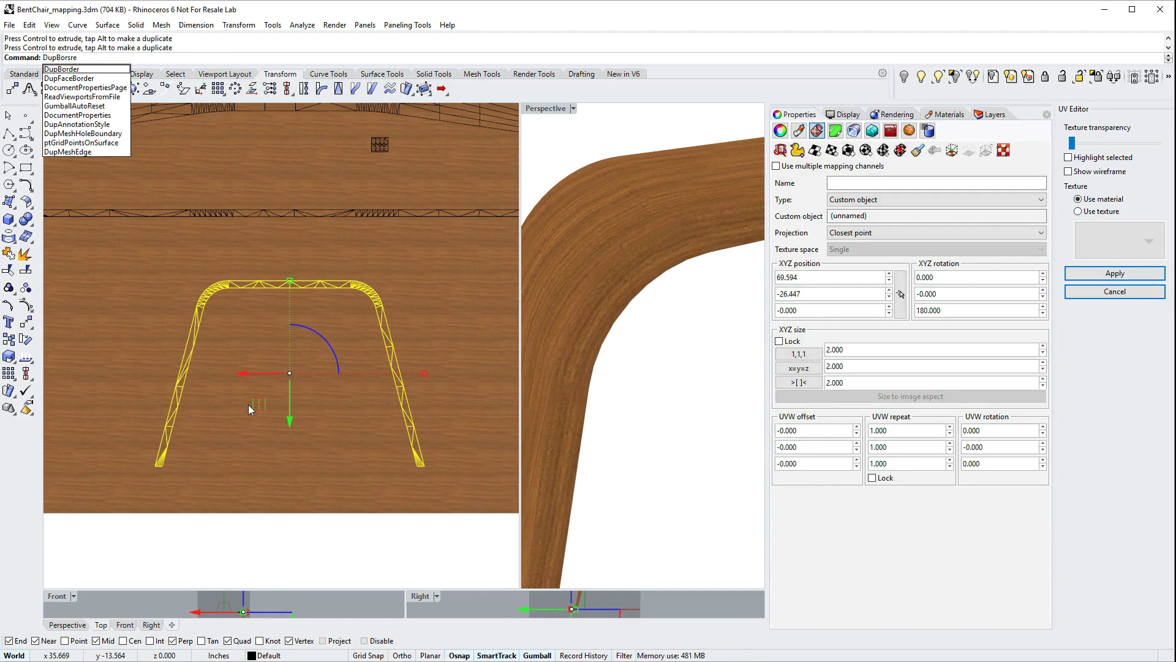
pyautogui.click(64, 71)
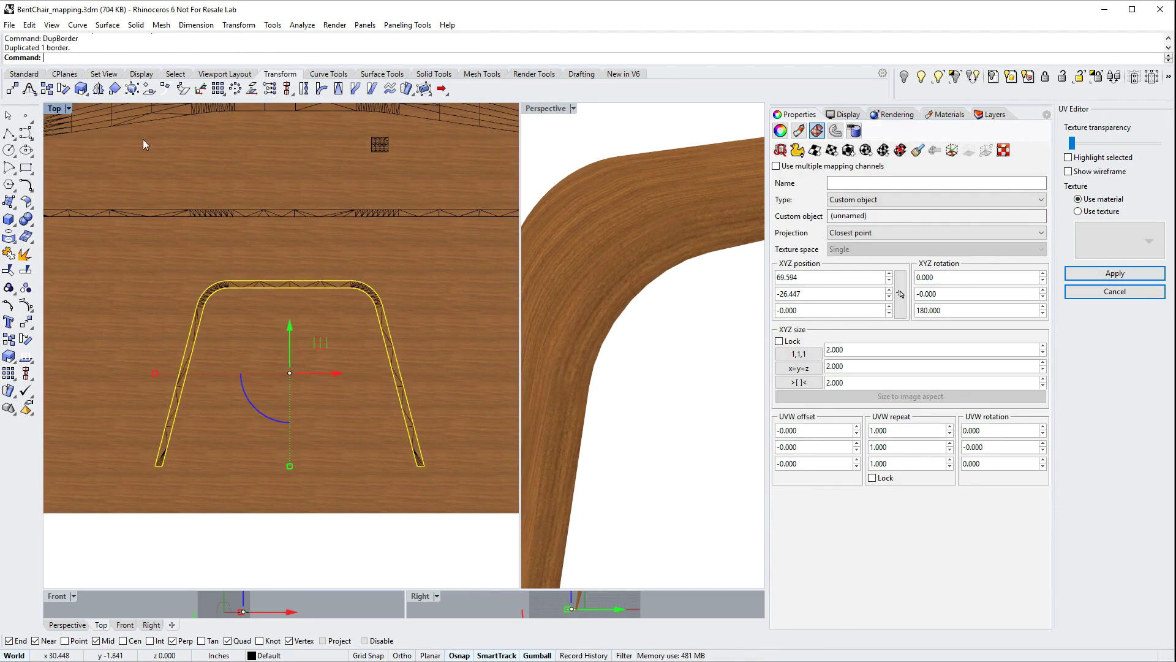
# Explode the rotated mesh's border curve and exclude the short end segment at the left foot from the selection.
pyautogui.click(25, 253)
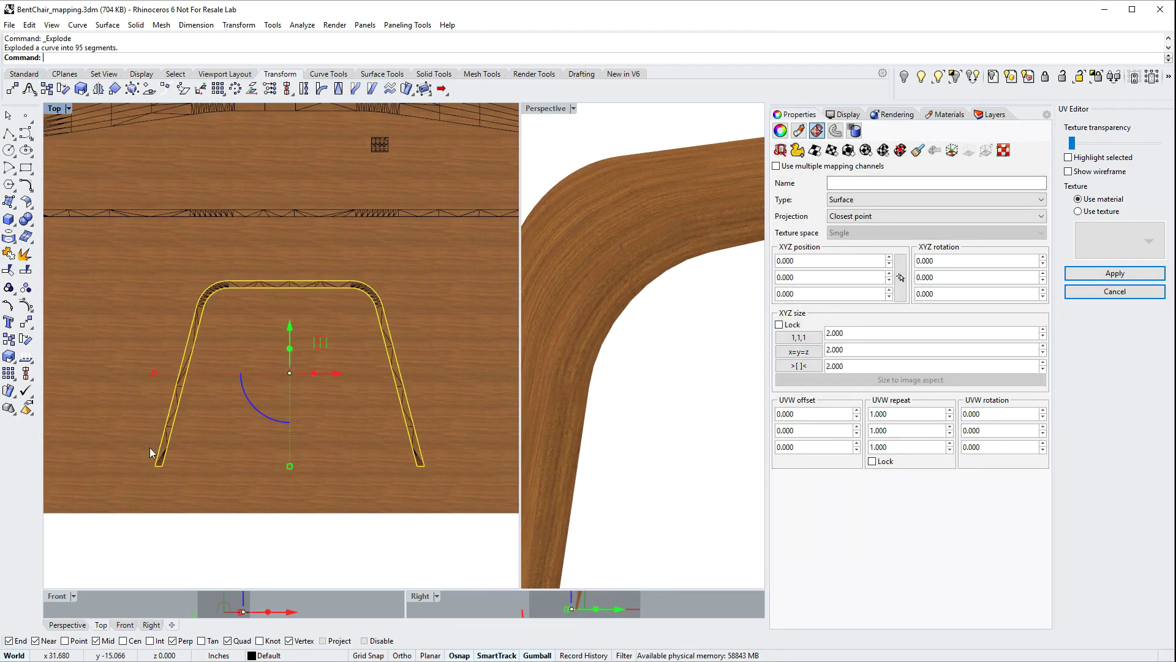
pyautogui.scroll(3, 165, 447)
pyautogui.scroll(5, 164, 448)
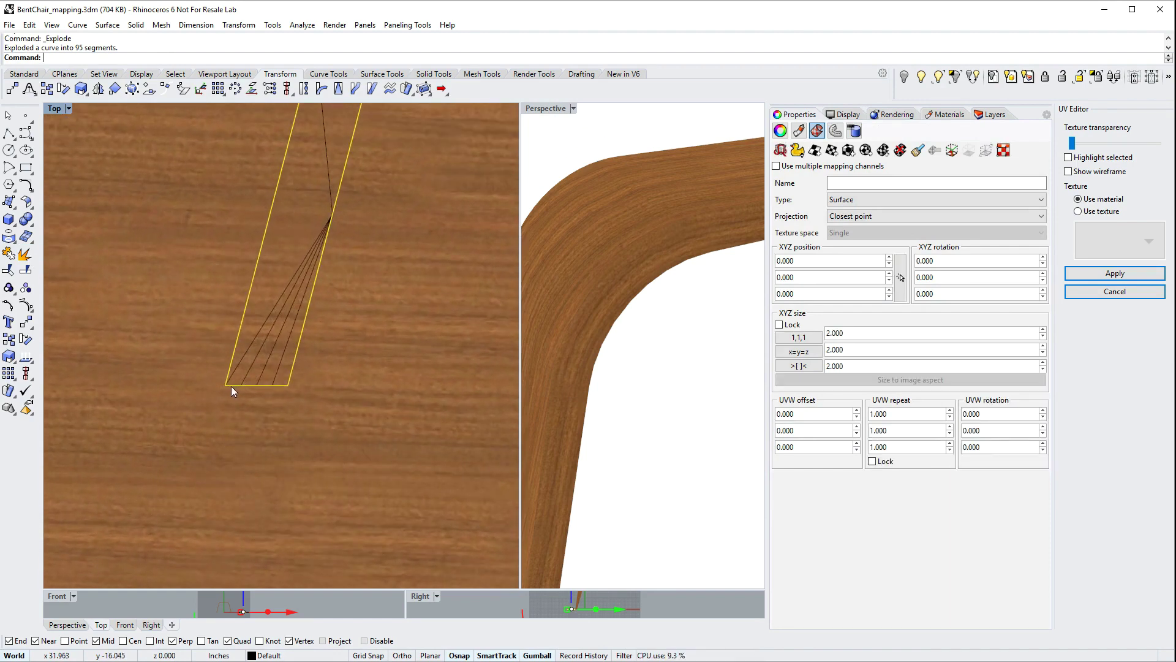
pyautogui.keyDown('ctrl'); pyautogui.click(253, 387); pyautogui.keyUp('ctrl')
pyautogui.scroll(-5, 251, 399)
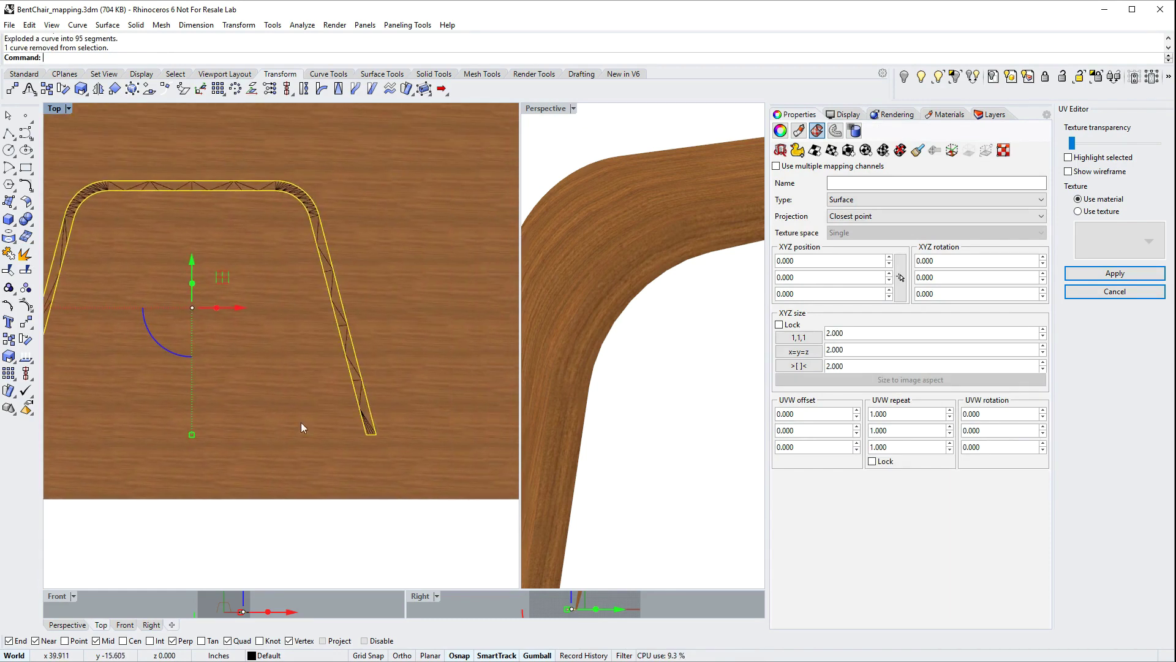
# Exclude the short end segment at the right foot and join the remaining border segments into separate inner and outer U-shaped curves.
pyautogui.scroll(5, 302, 425)
pyautogui.scroll(3, 380, 399)
pyautogui.keyDown('ctrl'); pyautogui.click(488, 388); pyautogui.keyUp('ctrl')
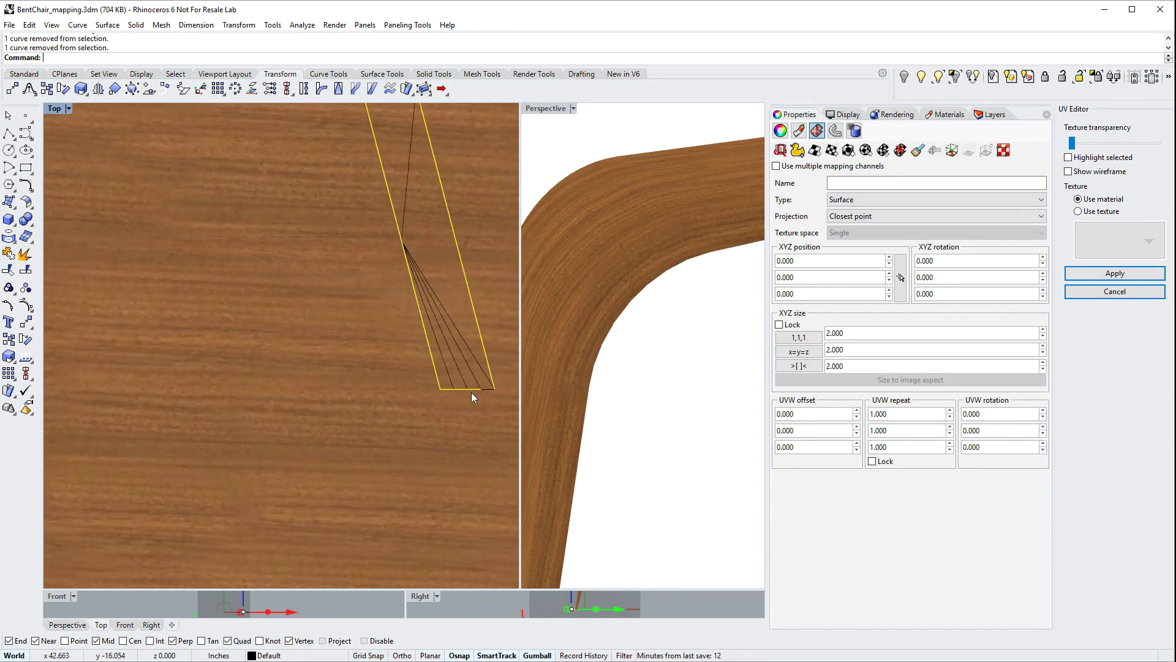
pyautogui.scroll(-5, 380, 406)
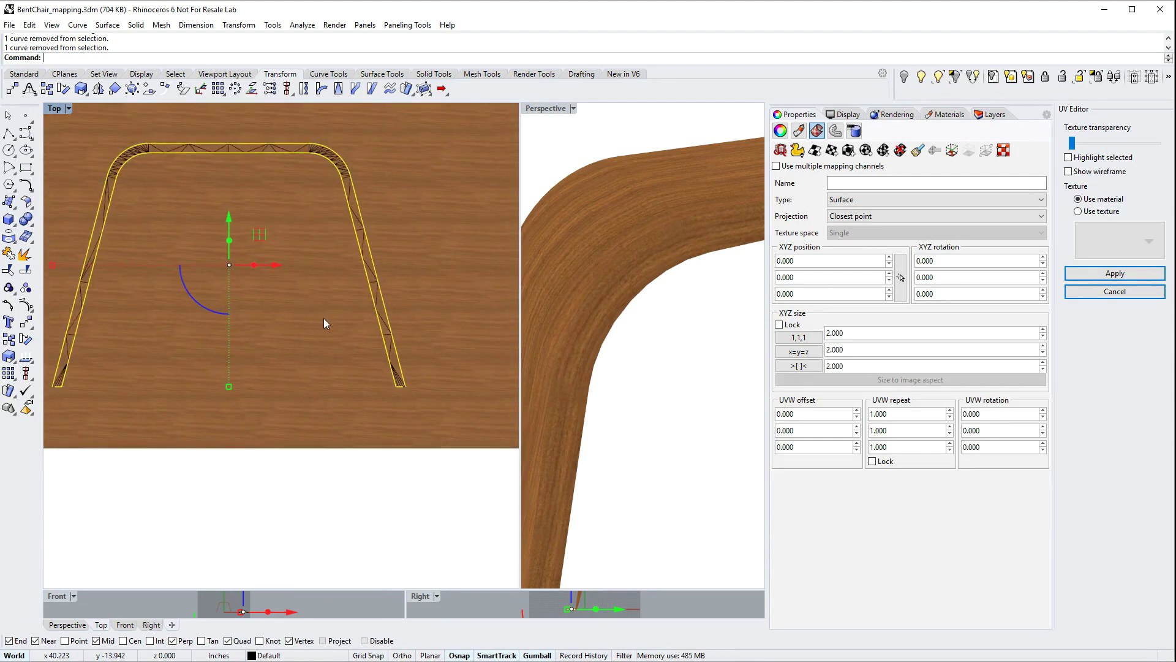
pyautogui.hotkey('ctrl', 'j')
pyautogui.scroll(-2, 301, 314)
pyautogui.scroll(2, 223, 255)
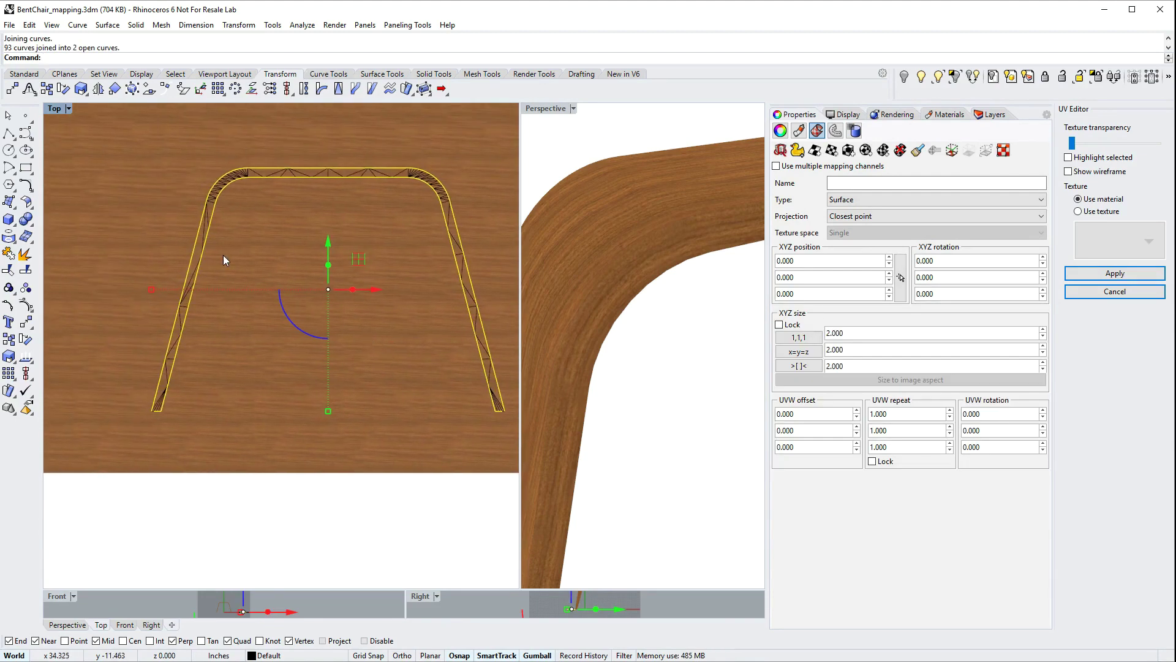
# Measure the length of the U-shaped mesh's outer border curve.
pyautogui.click(128, 238)
pyautogui.click(196, 240)
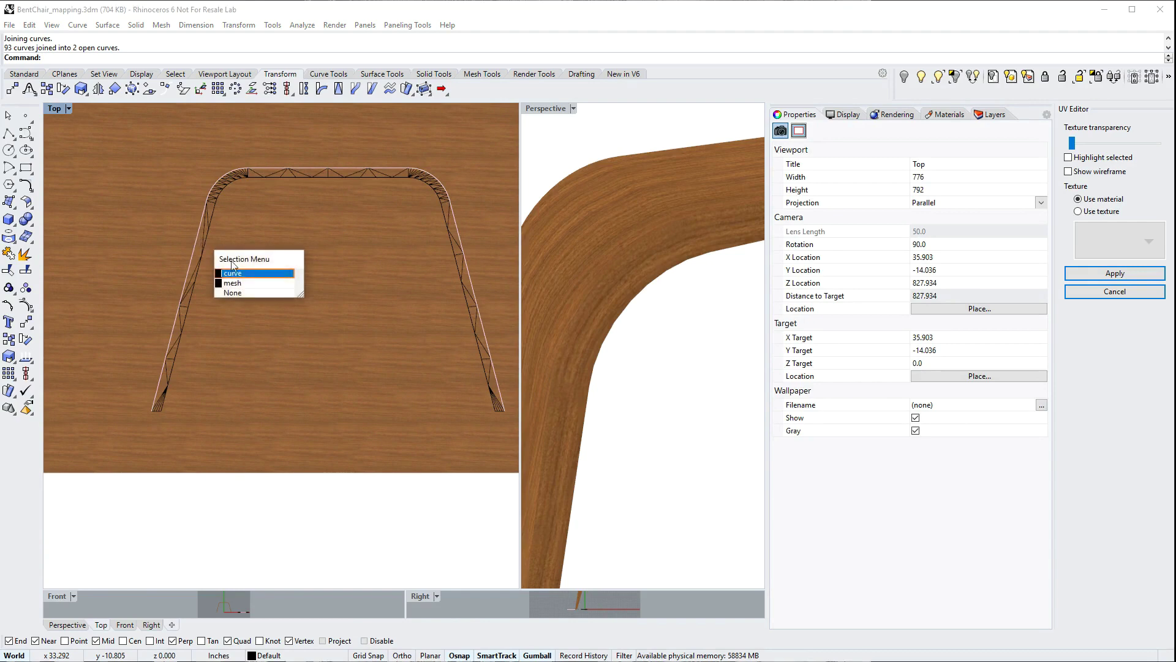
pyautogui.click(241, 272)
pyautogui.rightClick(297, 59)
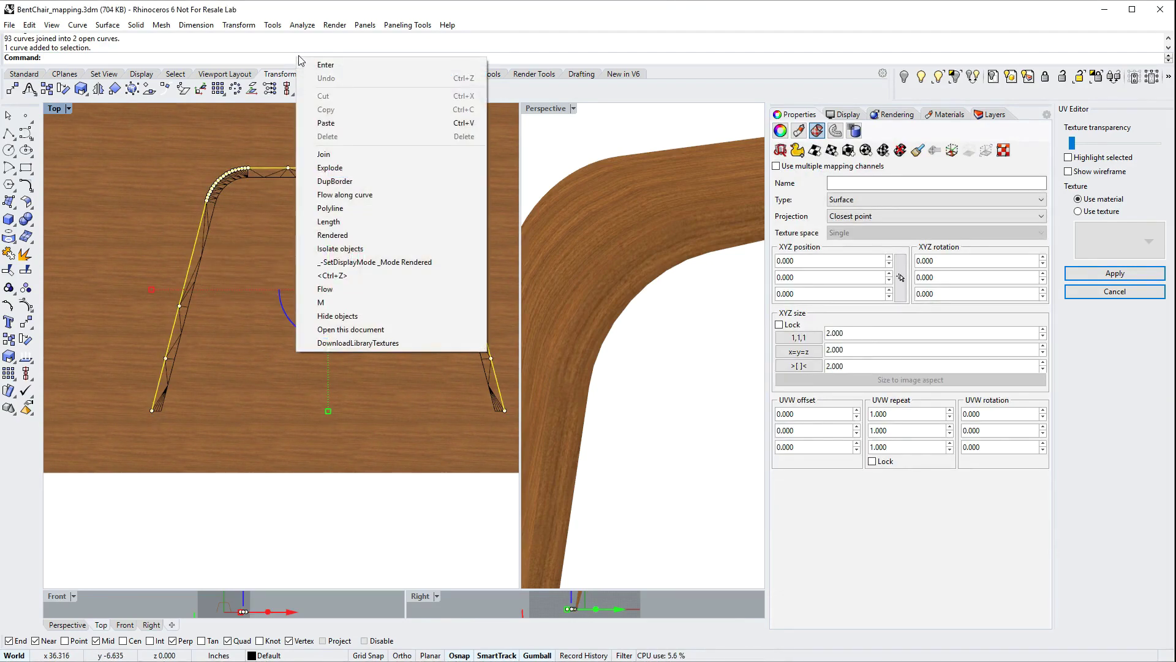
pyautogui.click(331, 221)
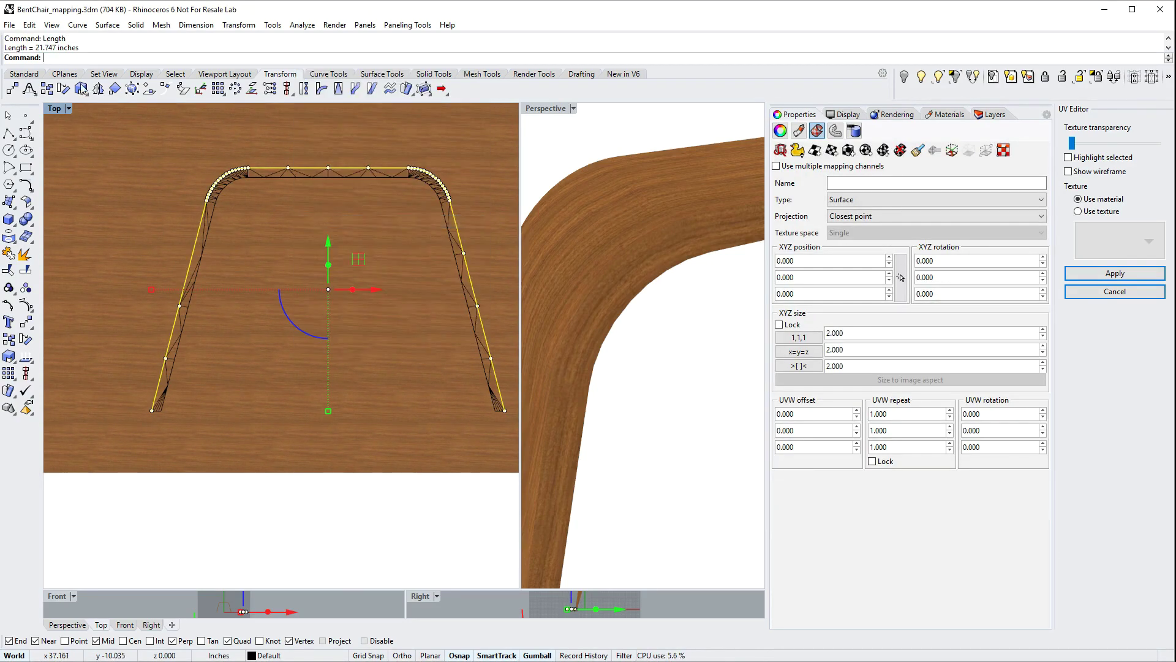
# Draw a 22-inch horizontal line between the straightened strip and the U-shaped mesh.
pyautogui.rightClick(147, 190)
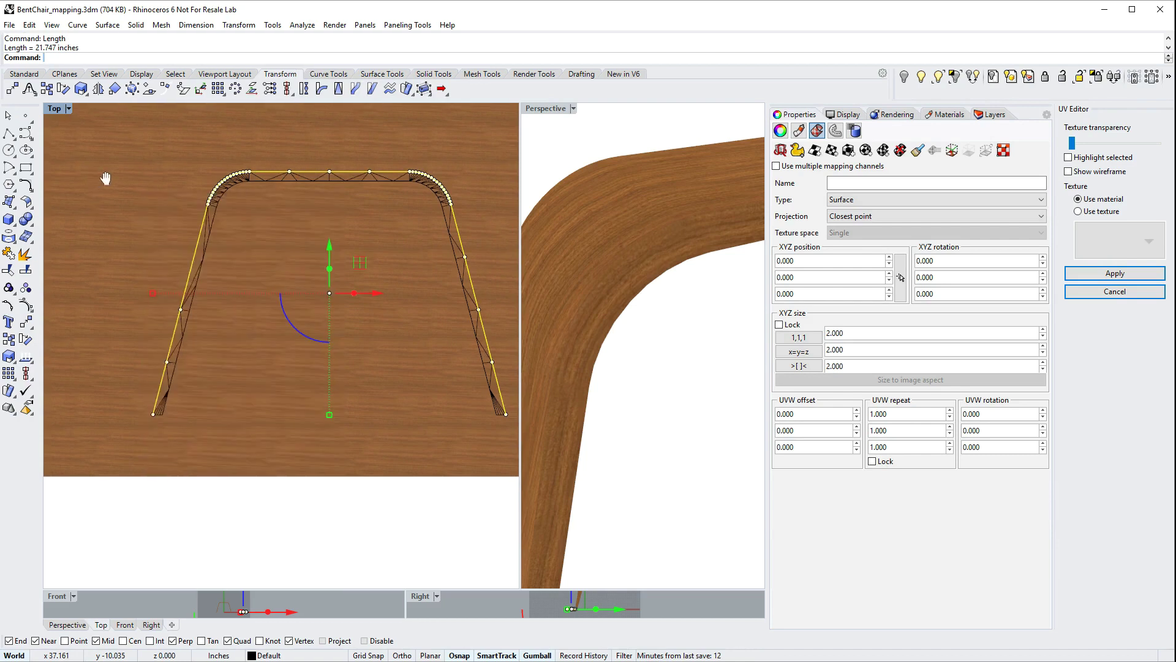
pyautogui.moveTo(97, 185); pyautogui.dragTo(99, 317, button='right')
pyautogui.click(8, 132)
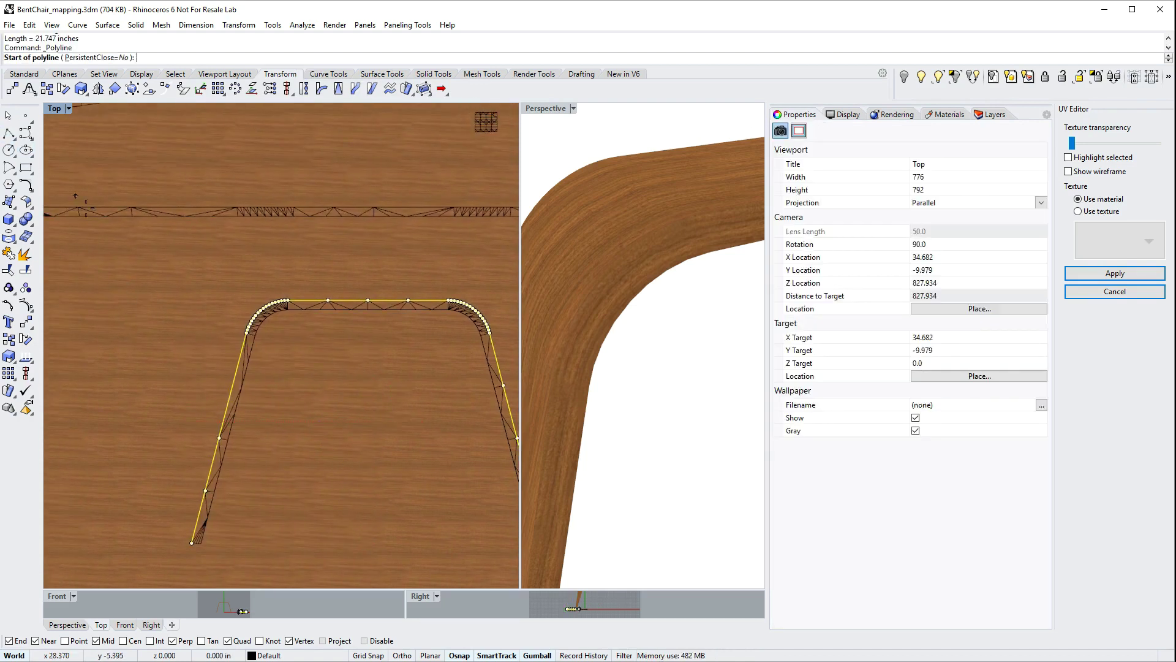
pyautogui.click(71, 284)
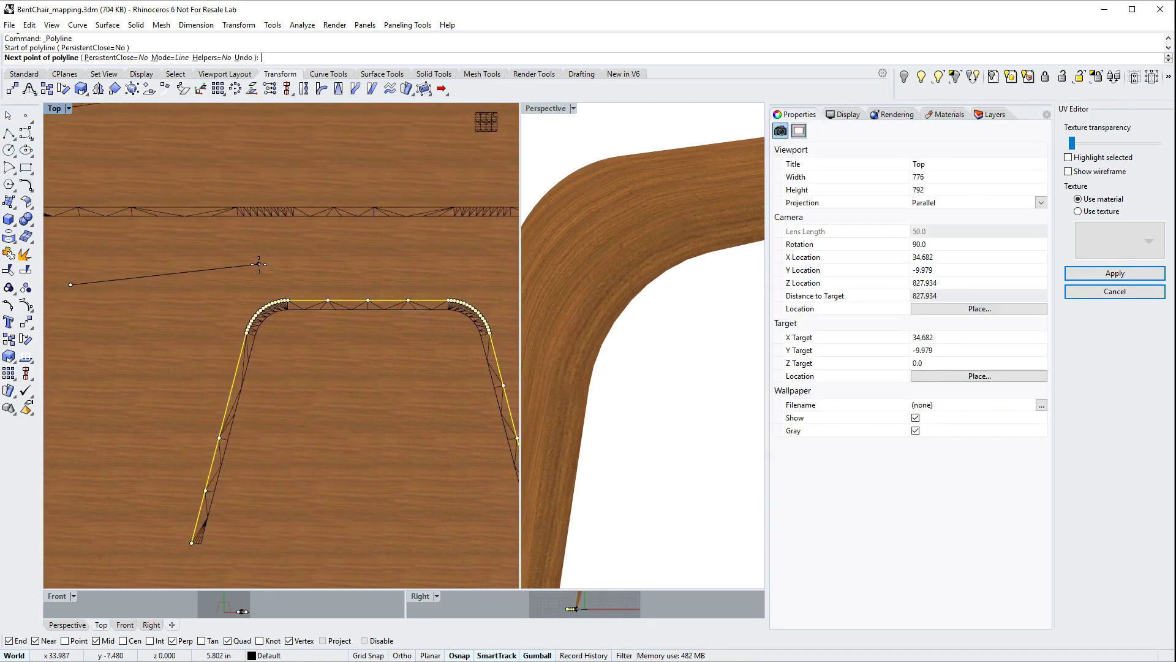
pyautogui.write('22')
pyautogui.press('Return')
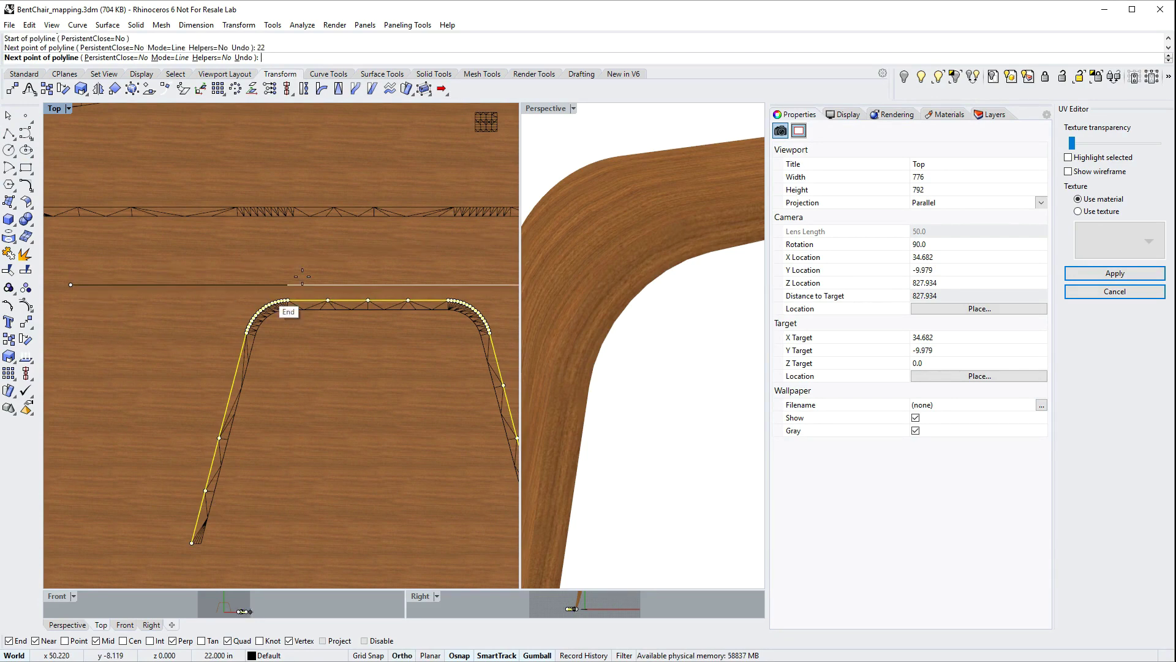
pyautogui.click(369, 257)
pyautogui.press('Return')
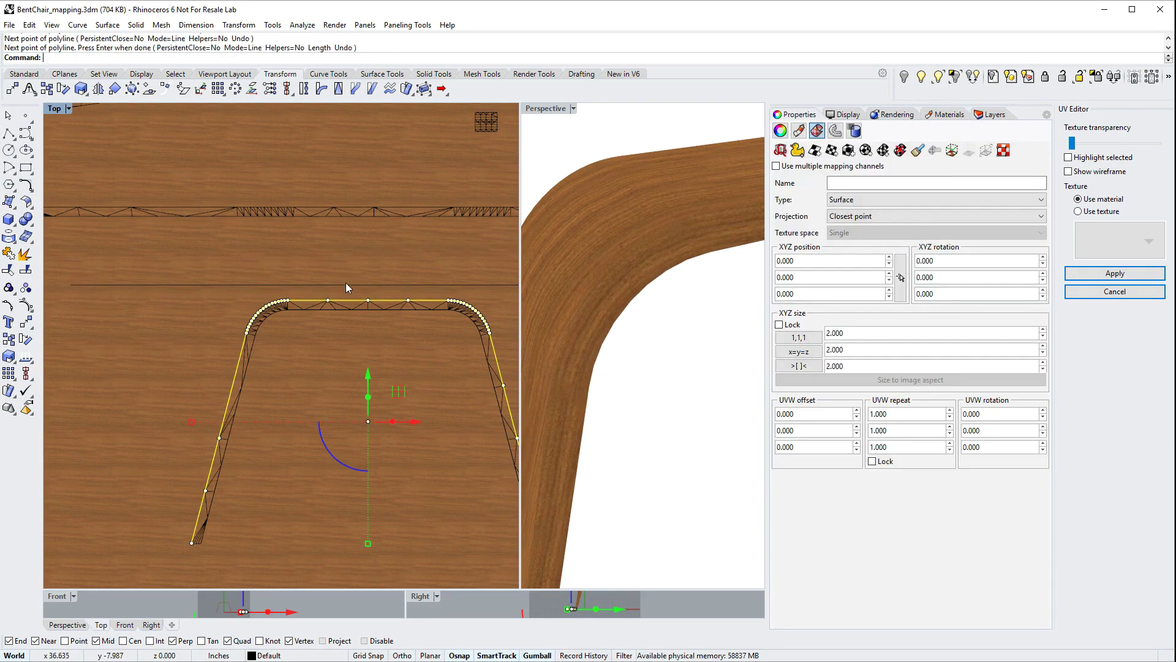
# Move the horizontal line so it starts at the teak texture's left edge.
pyautogui.scroll(-3, 355, 285)
pyautogui.moveTo(384, 255); pyautogui.dragTo(394, 254)
pyautogui.press('Escape')
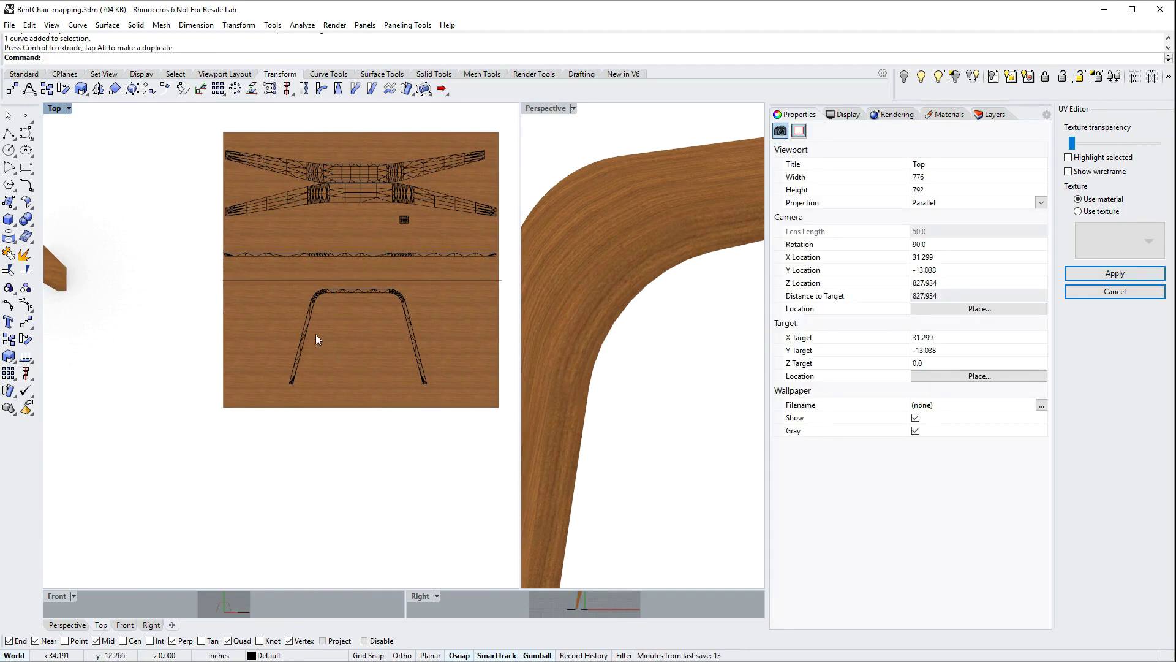
# Flow the U-shaped side mesh from its outer border curve onto the horizontal line, matching the left ends.
pyautogui.click(305, 336)
pyautogui.write('Flow')
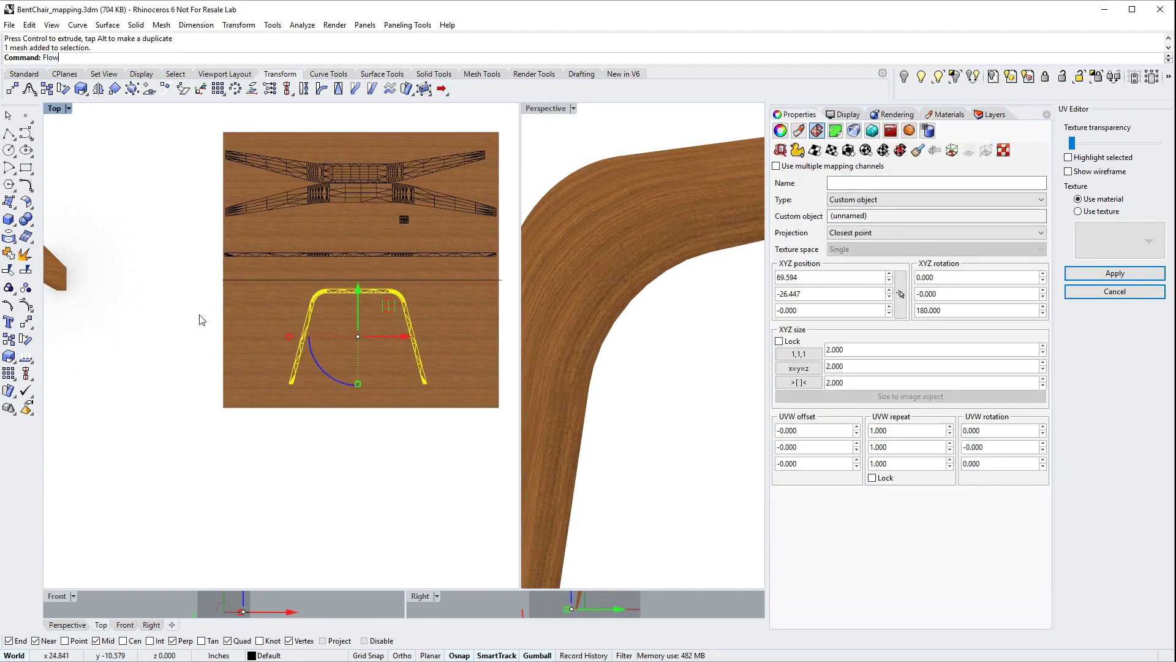
pyautogui.press('Return')
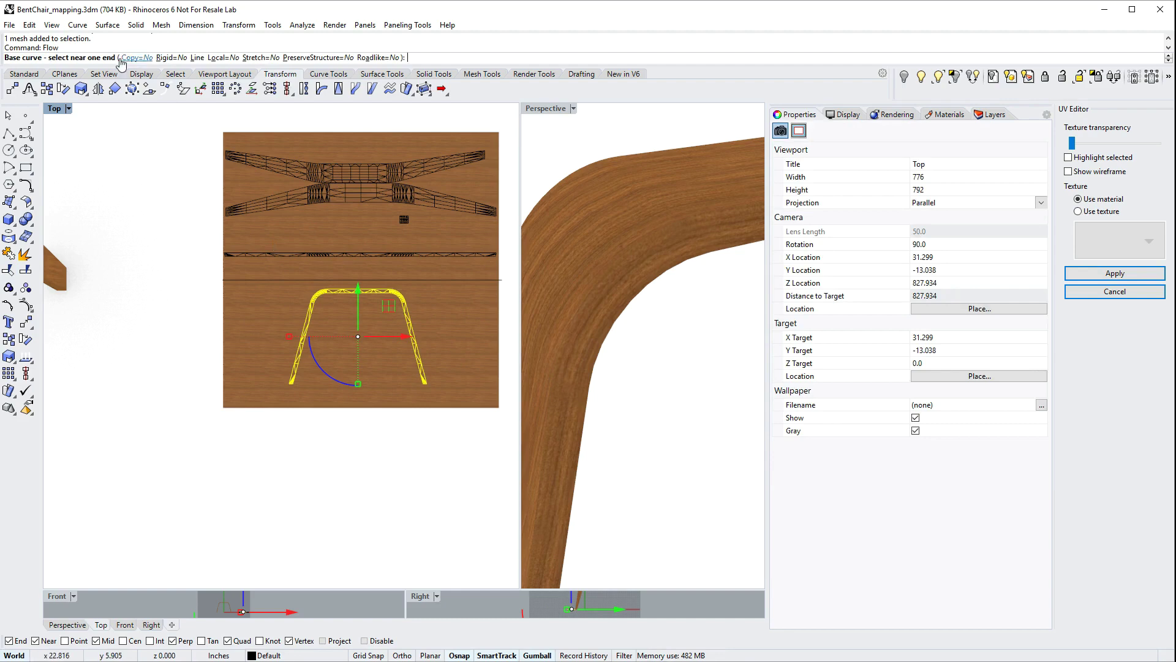
pyautogui.scroll(6, 285, 336)
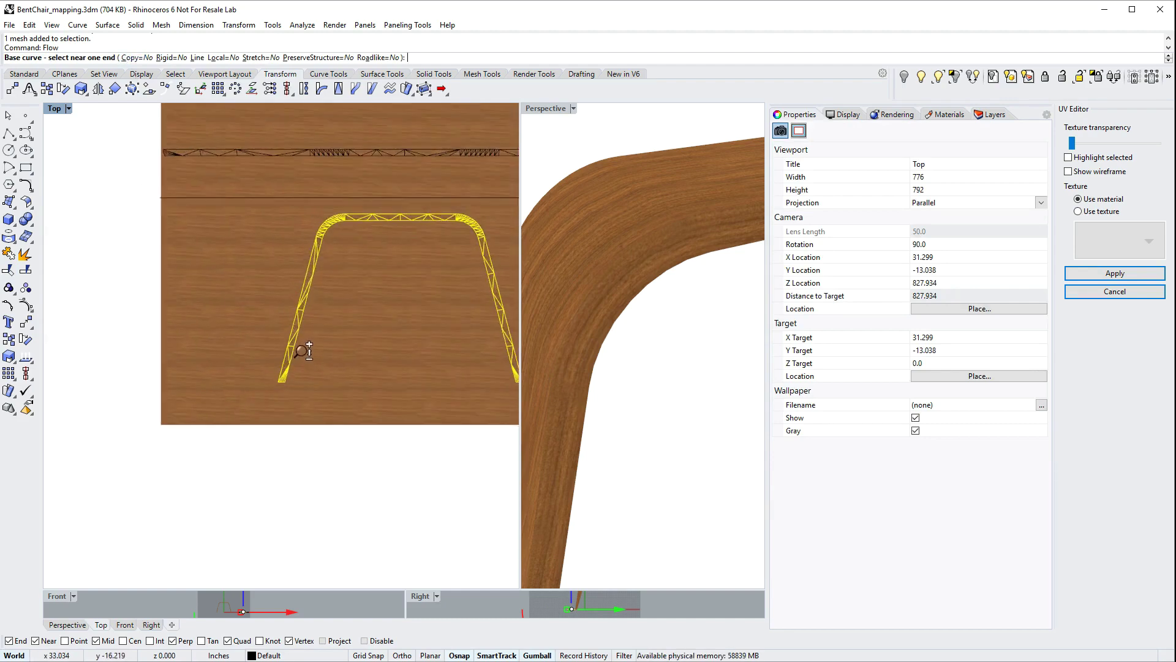
pyautogui.click(260, 342)
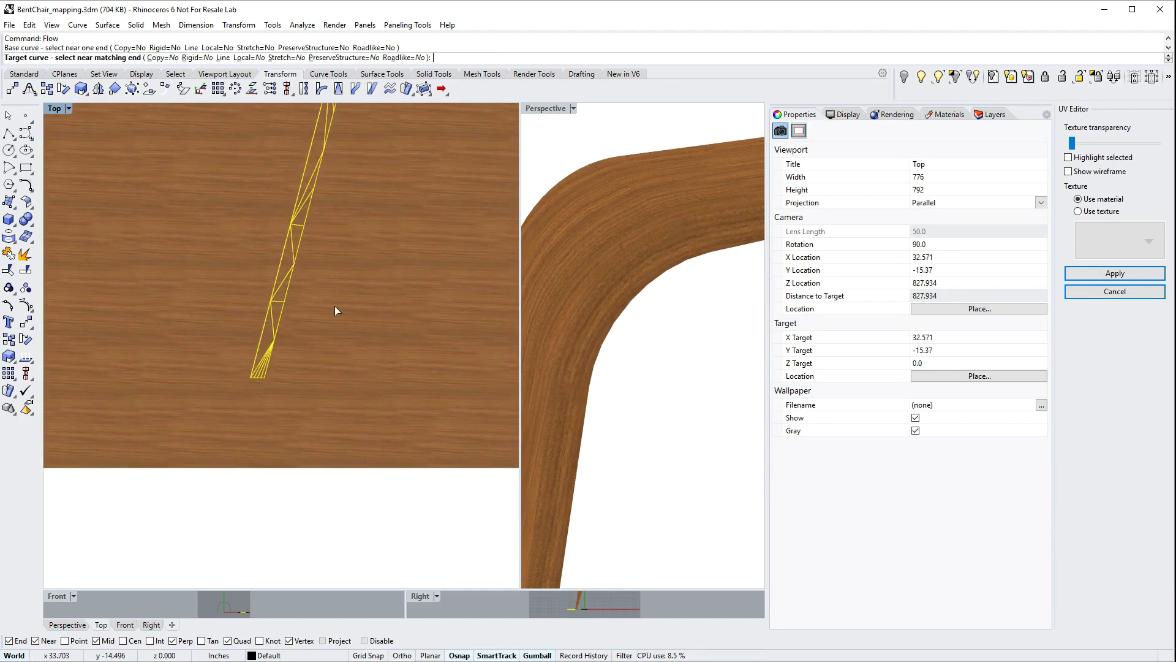
pyautogui.scroll(-6, 335, 306)
pyautogui.scroll(2, 267, 258)
pyautogui.moveTo(267, 257); pyautogui.dragTo(150, 347, button='right')
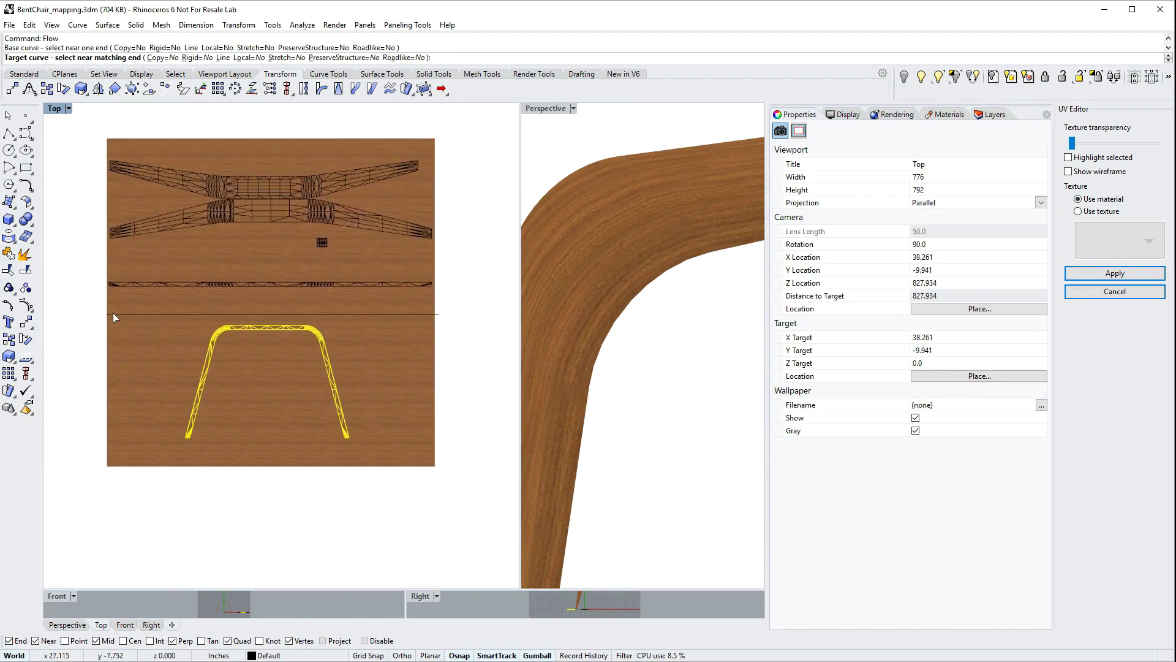
pyautogui.click(113, 314)
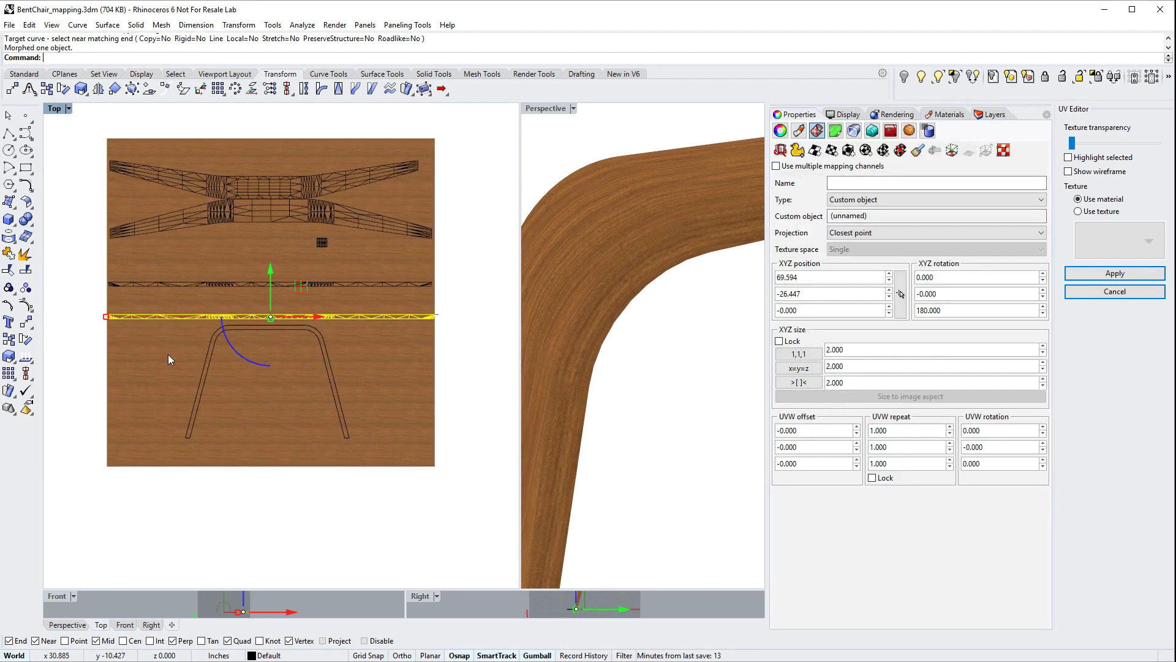
pyautogui.press('Escape')
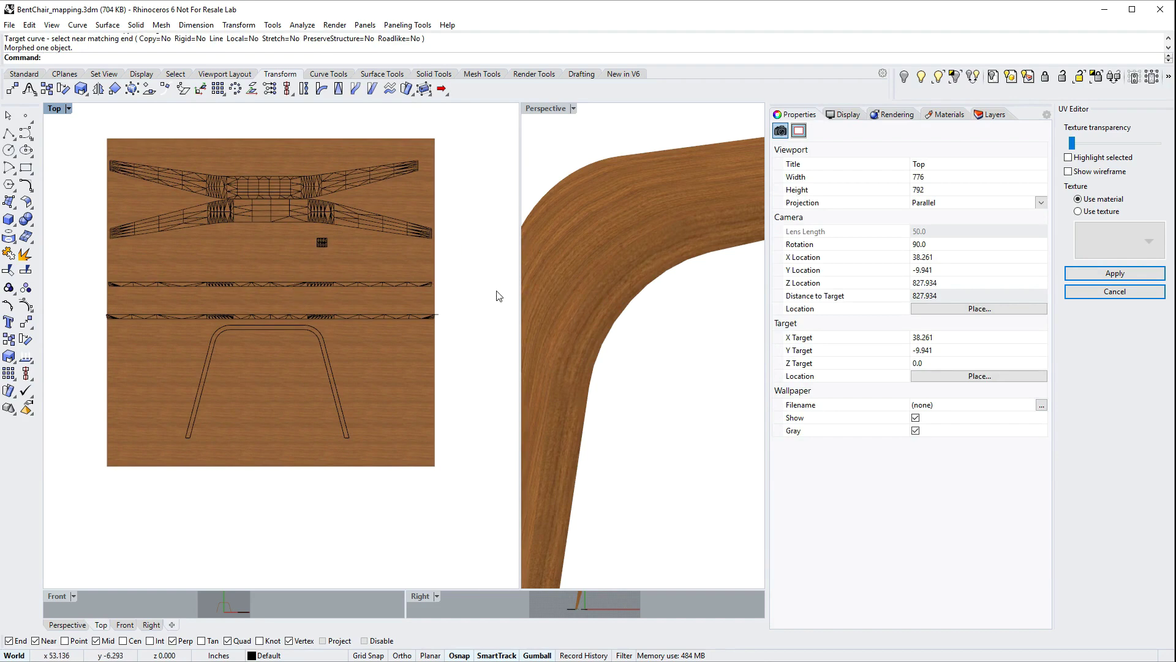
# Scale both straightened strips together vertically to a Y size of about 2.579 and apply the UV edits.
pyautogui.click(350, 319)
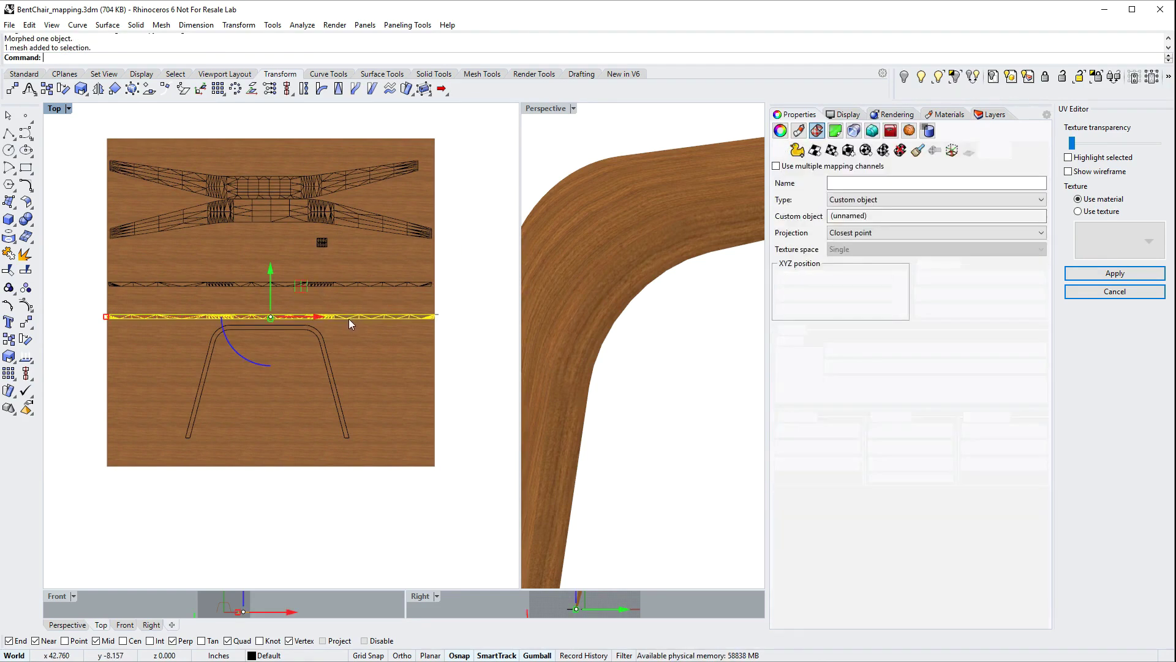
pyautogui.moveTo(270, 319); pyautogui.dragTo(288, 284)
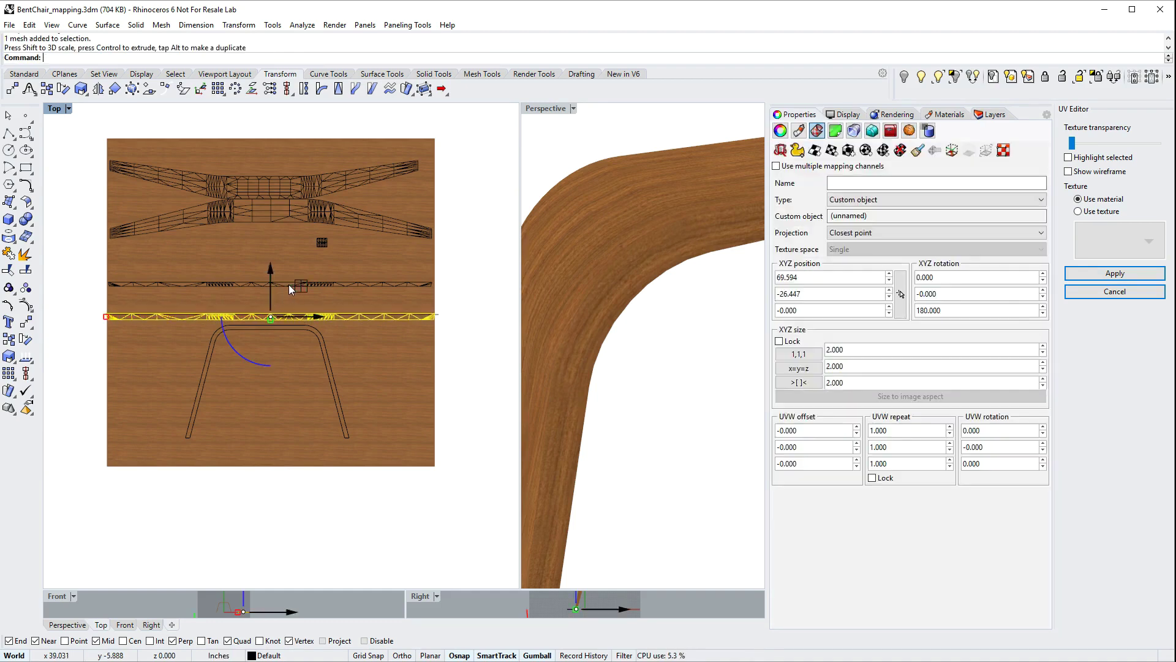
pyautogui.hotkey('ctrl', 'z')
pyautogui.keyDown('shift'); pyautogui.click(255, 284); pyautogui.keyUp('shift')
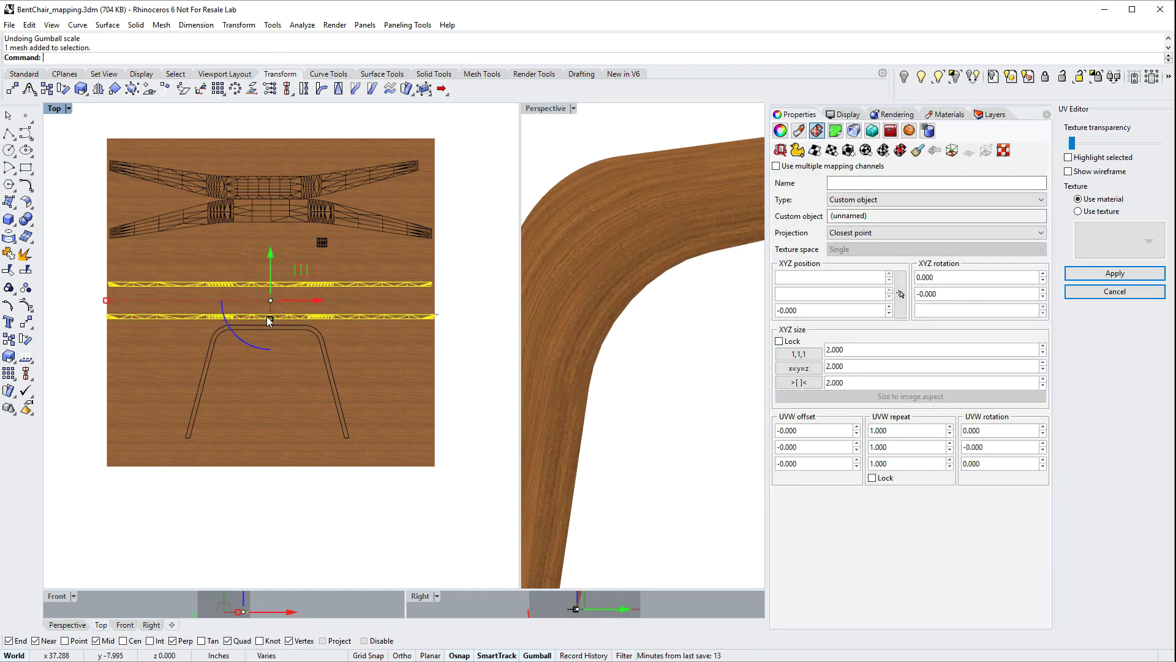
pyautogui.moveTo(270, 318); pyautogui.dragTo(270, 324)
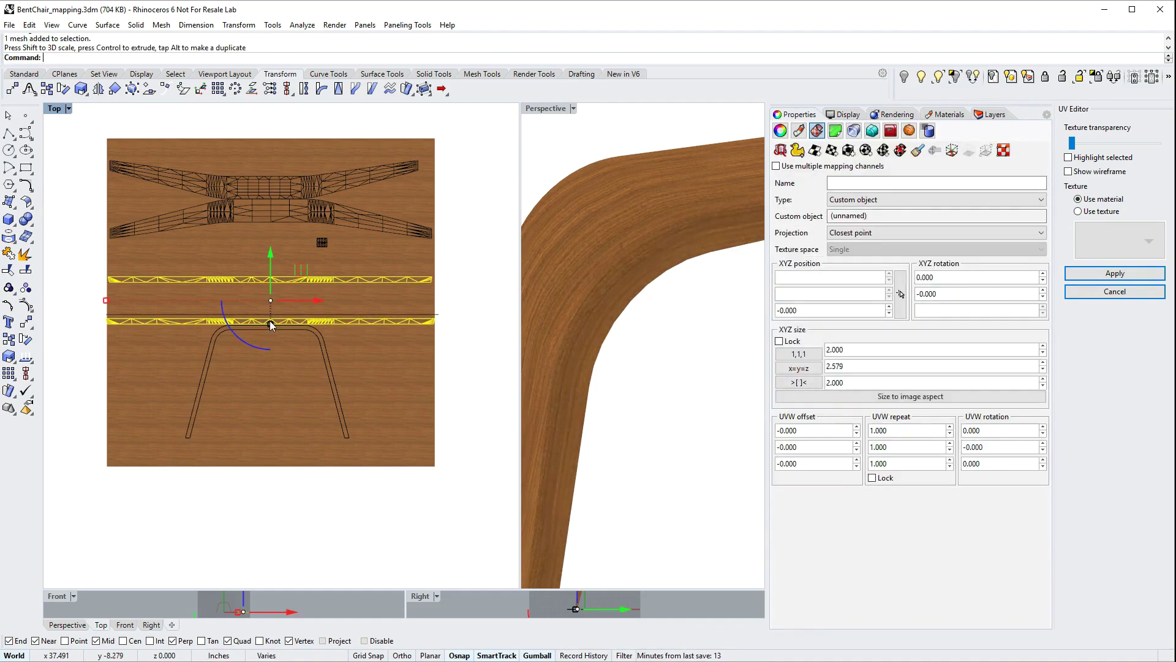
pyautogui.moveTo(633, 267); pyautogui.dragTo(632, 321, button='right')
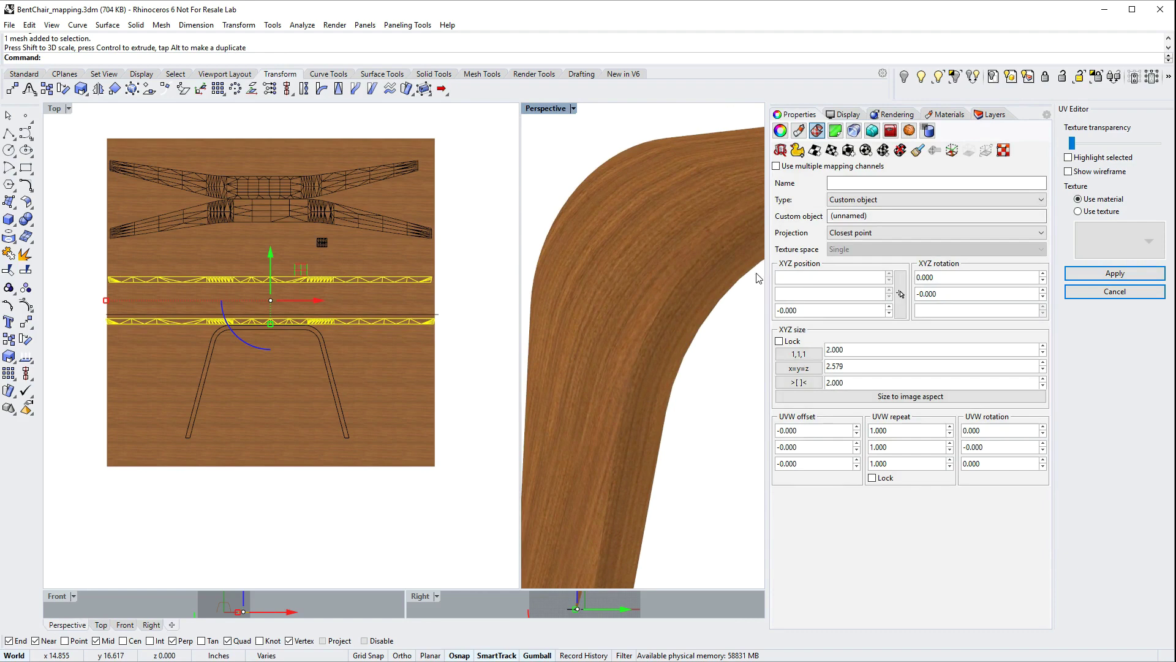
pyautogui.click(1115, 273)
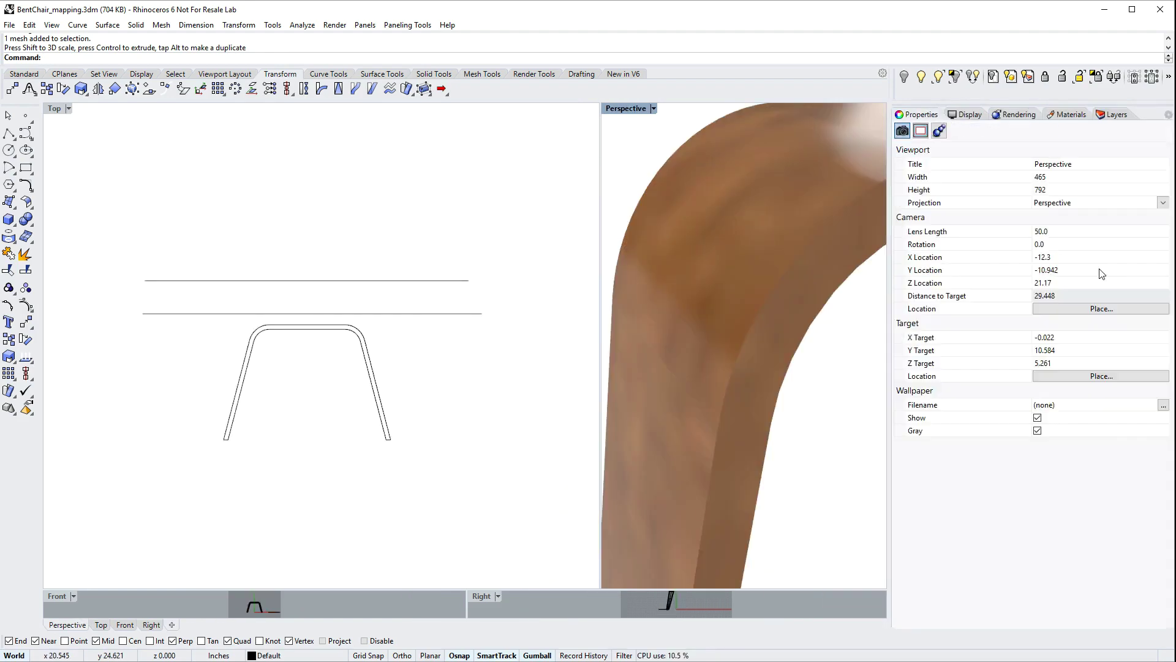
# Delete the six leftover lines and U-shaped border curves in the Top view.
pyautogui.moveTo(96, 217); pyautogui.dragTo(514, 438)
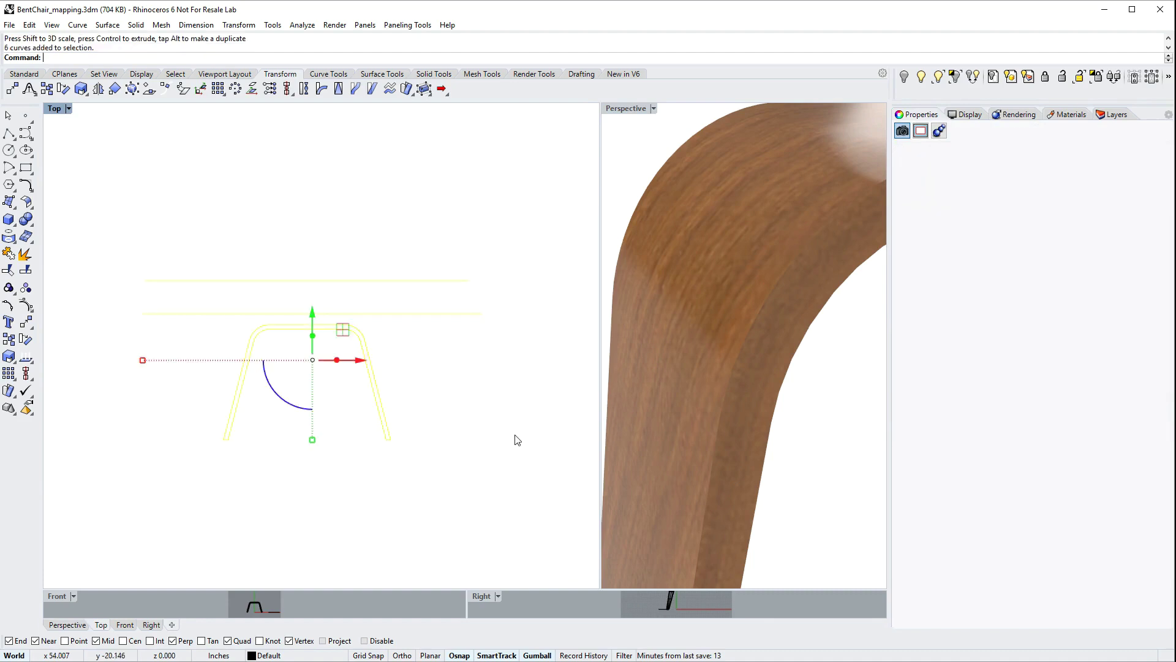
pyautogui.scroll(-5, 421, 370)
pyautogui.scroll(-1, 417, 417)
pyautogui.scroll(3, 429, 392)
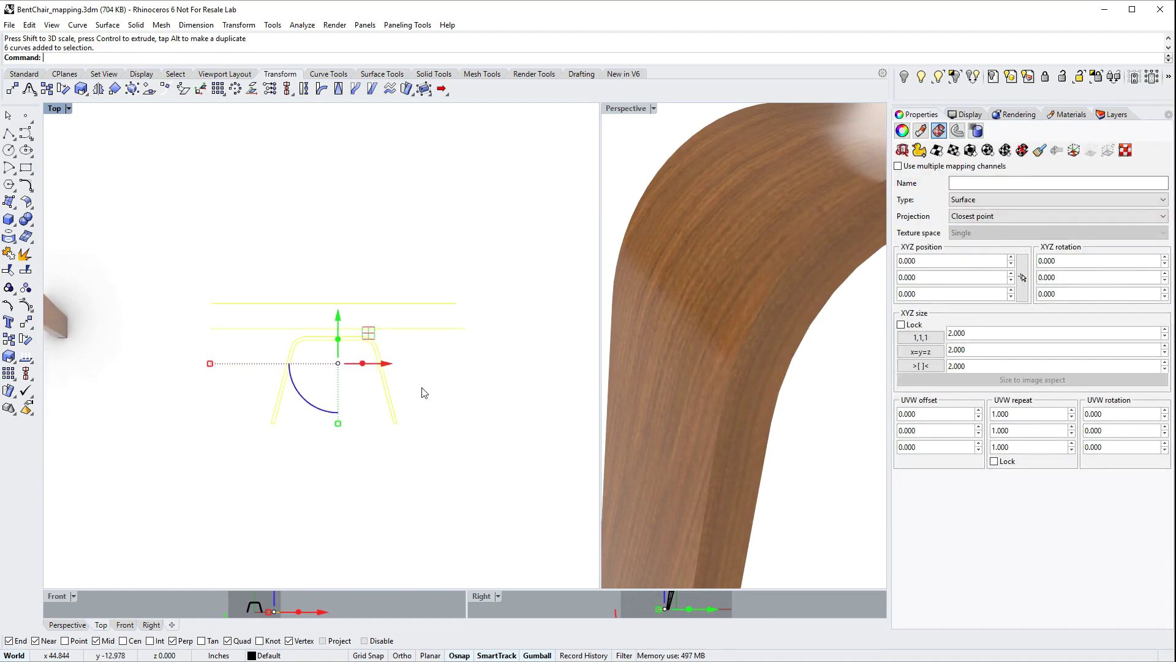
pyautogui.press('Delete')
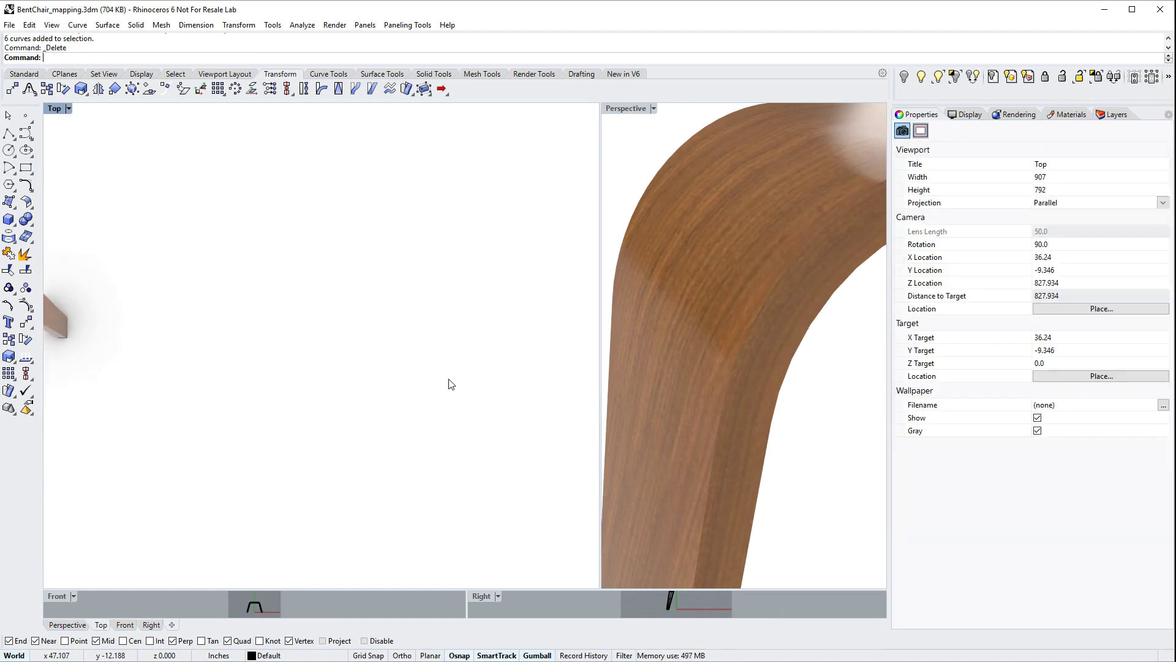
# Examine the wood grain on the leg frame's bends and side edges in a maximized Perspective view.
pyautogui.doubleClick(625, 108)
pyautogui.scroll(-3, 415, 325)
pyautogui.scroll(-5, 415, 325)
pyautogui.moveTo(434, 333); pyautogui.dragTo(491, 315, button='right')
pyautogui.scroll(6, 515, 251)
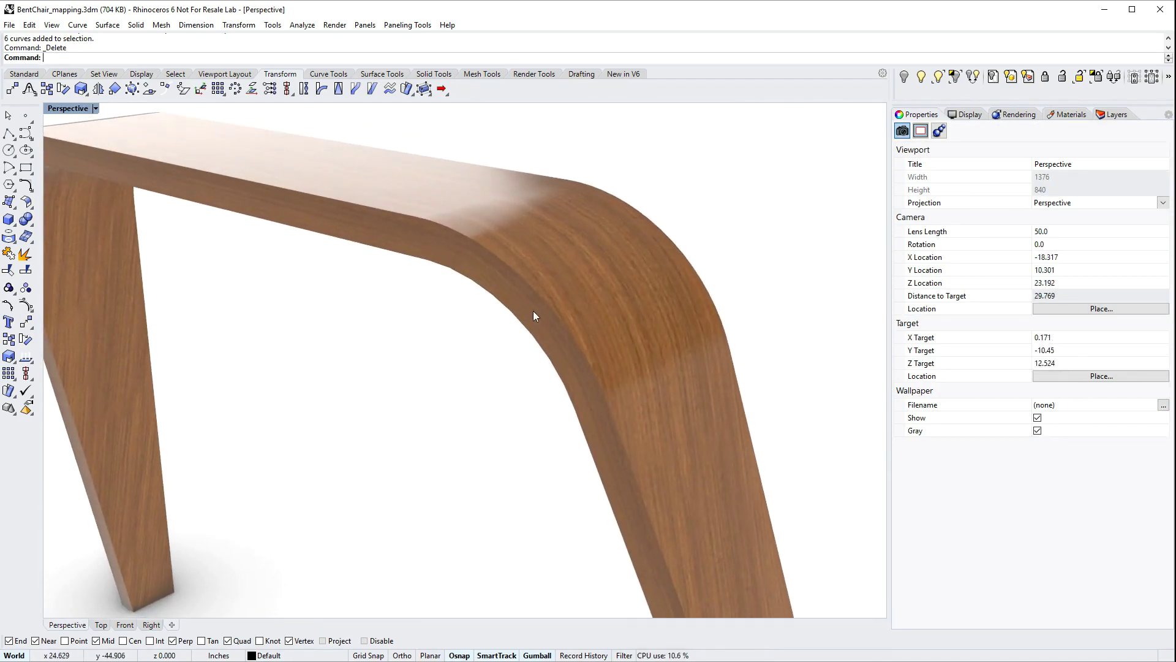
pyautogui.scroll(-5, 533, 315)
pyautogui.moveTo(525, 357); pyautogui.dragTo(343, 347, button='right')
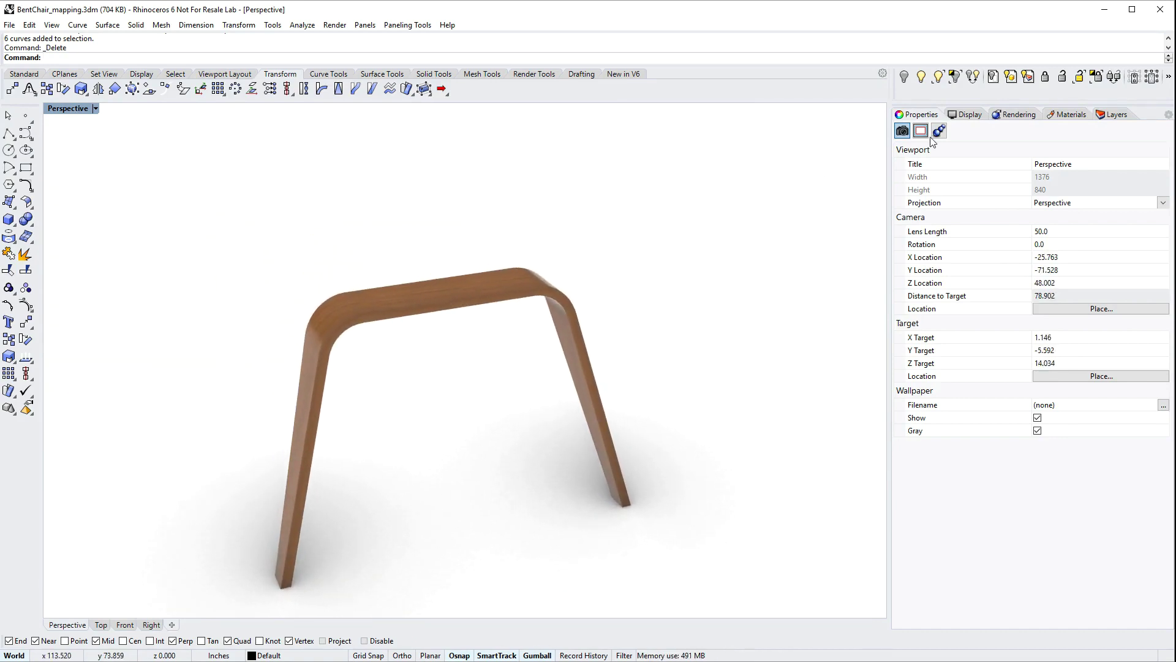
# Unhide the other chair parts and isolate the teak seat shell together with the front leg frame.
pyautogui.click(954, 78)
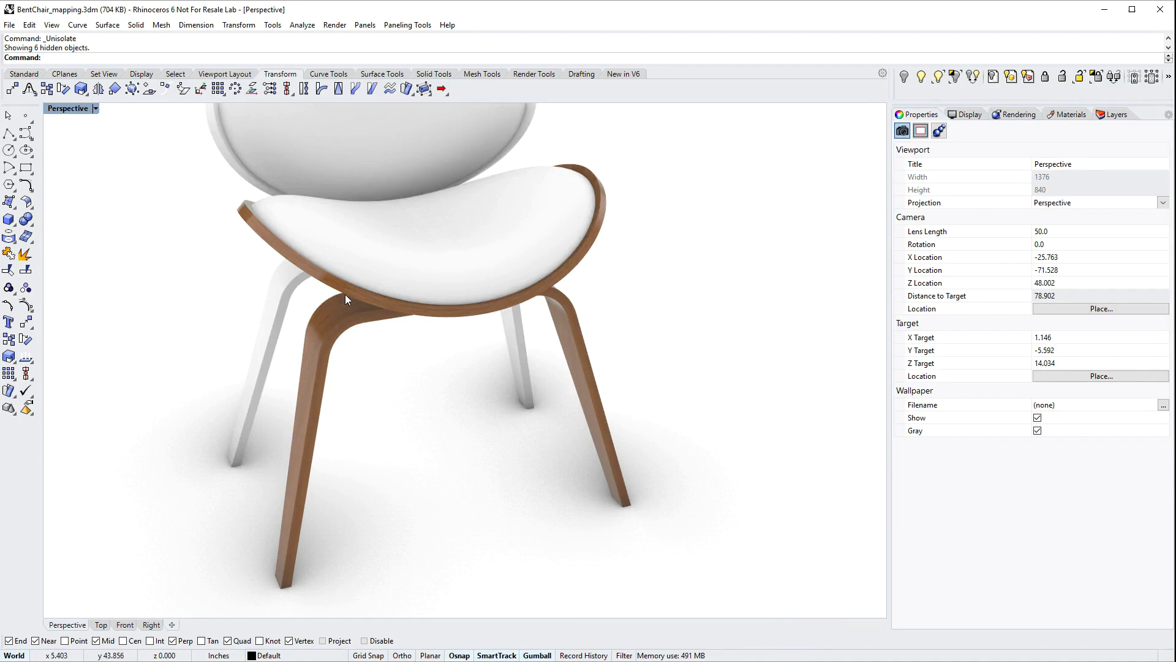
pyautogui.click(348, 290)
pyautogui.keyDown('shift'); pyautogui.click(333, 320); pyautogui.keyUp('shift')
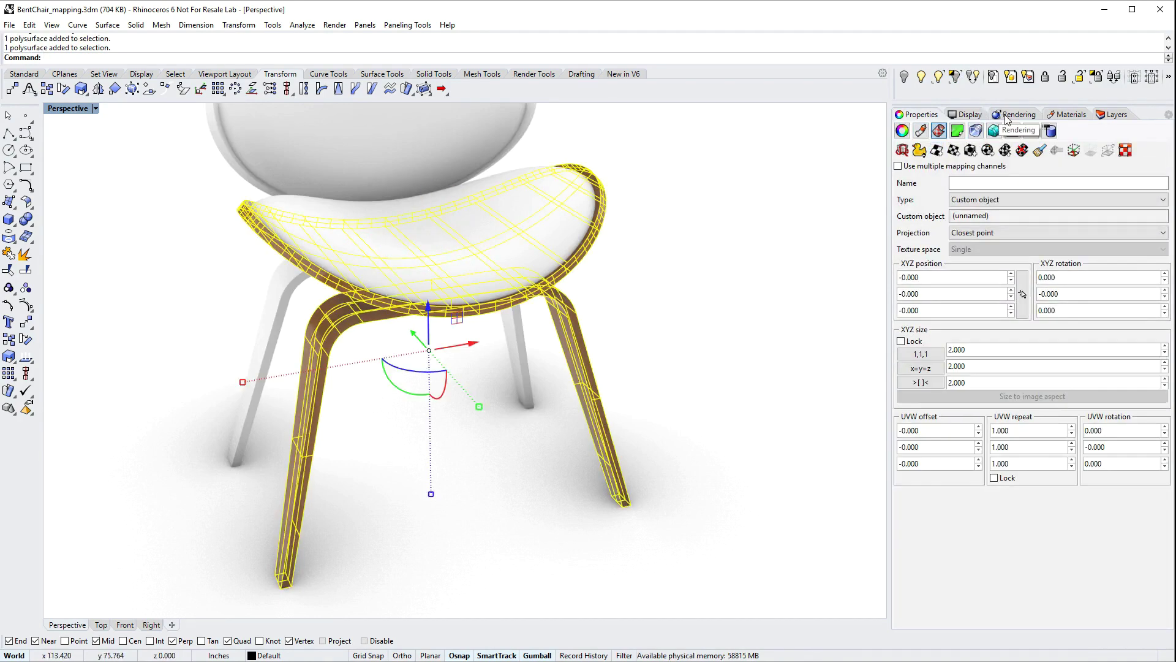
pyautogui.click(1071, 115)
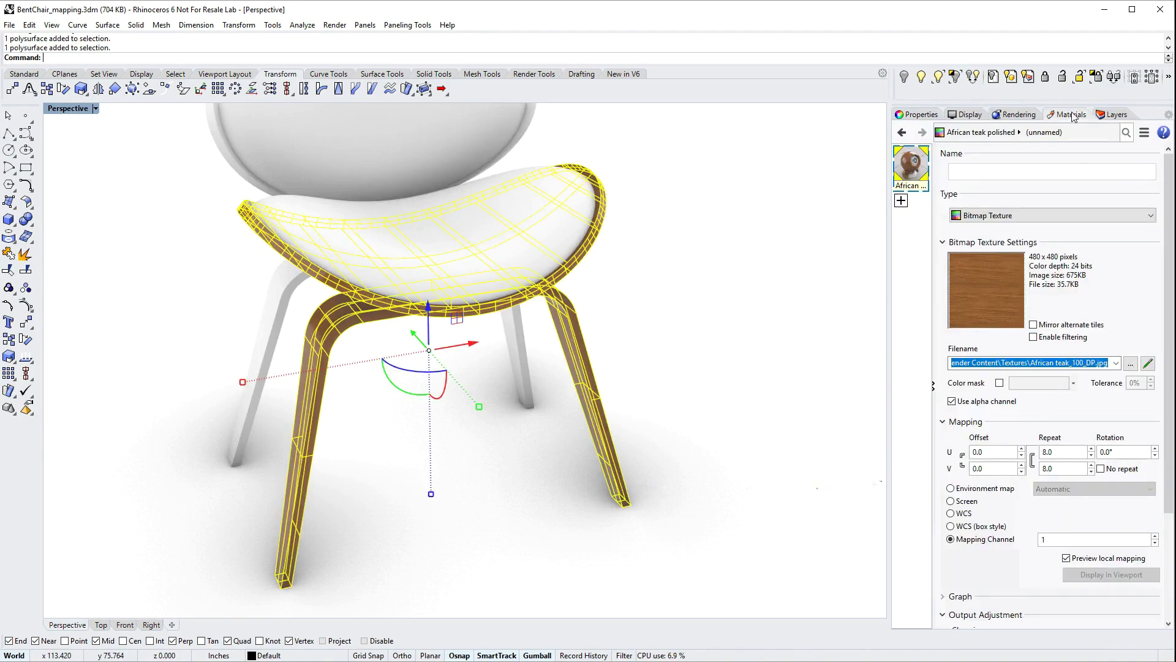
pyautogui.click(954, 78)
pyautogui.click(711, 232)
pyautogui.scroll(10, 325, 294)
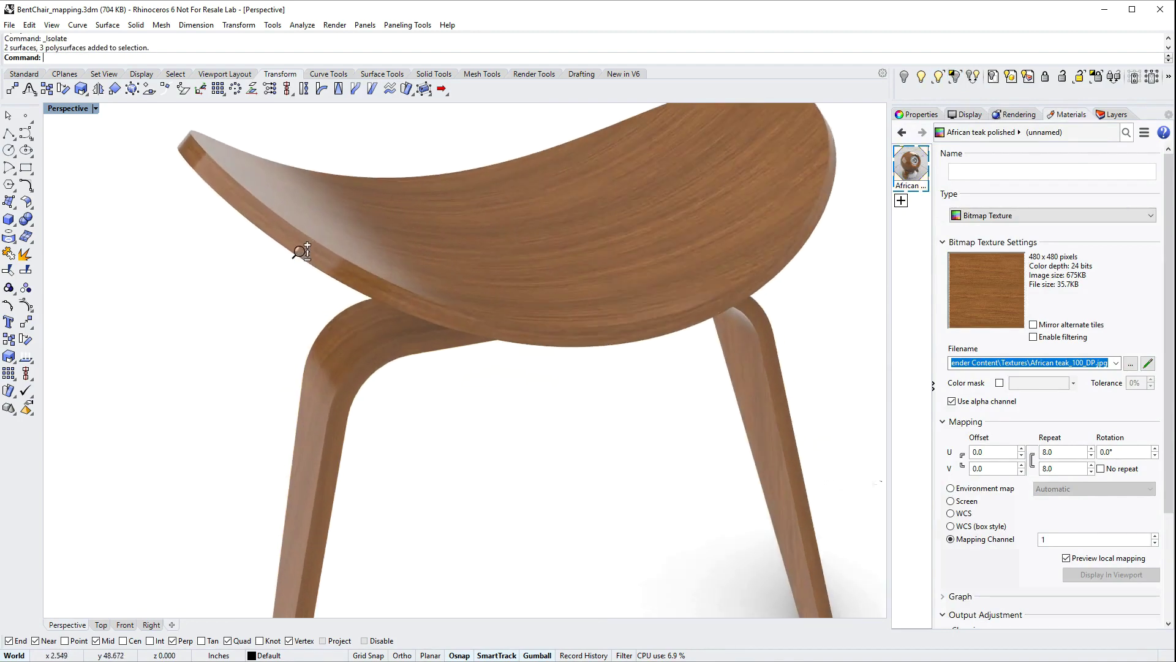
pyautogui.scroll(5, 325, 294)
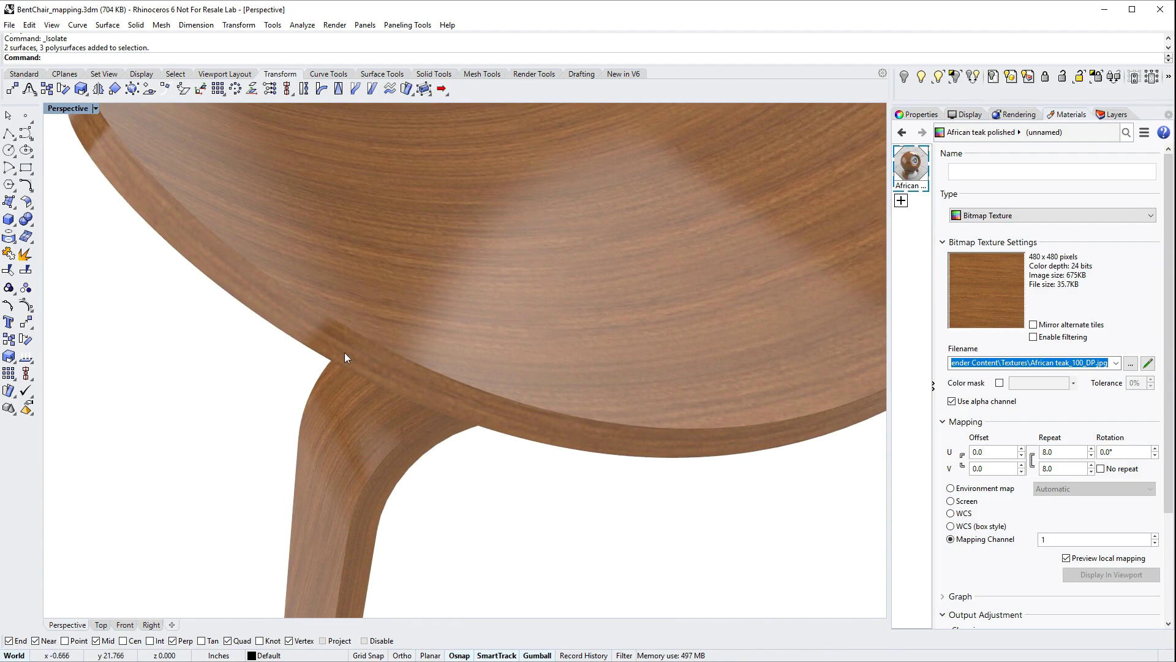
# Turn on edge softening for the teak seat shell and the front leg frame together.
pyautogui.moveTo(315, 323)
pyautogui.mouseDown(button='right')
pyautogui.moveTo(341, 302)
pyautogui.moveTo(321, 300)
pyautogui.moveTo(307, 318)
pyautogui.mouseUp(button='right')
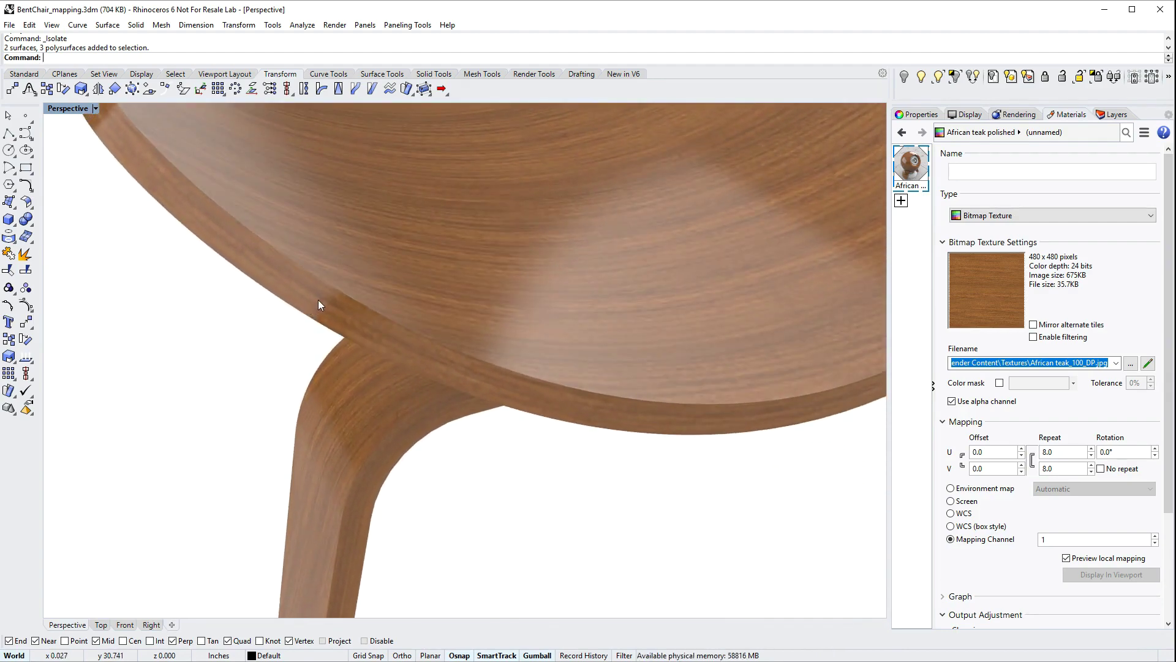
pyautogui.click(318, 300)
pyautogui.click(366, 407)
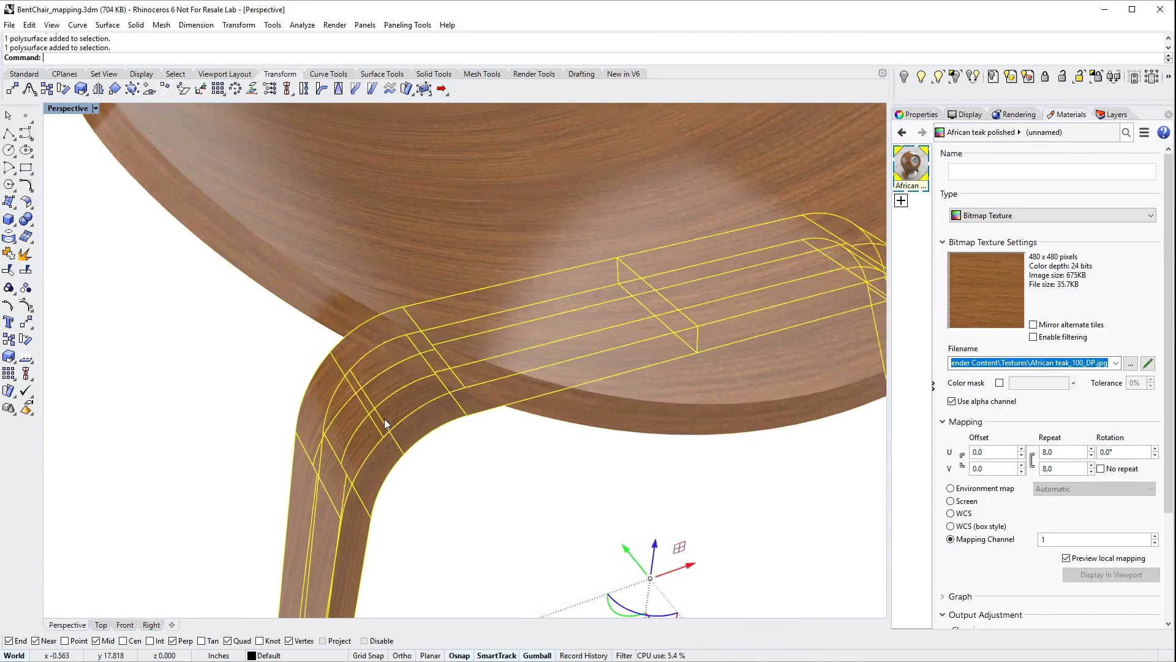
pyautogui.click(454, 454)
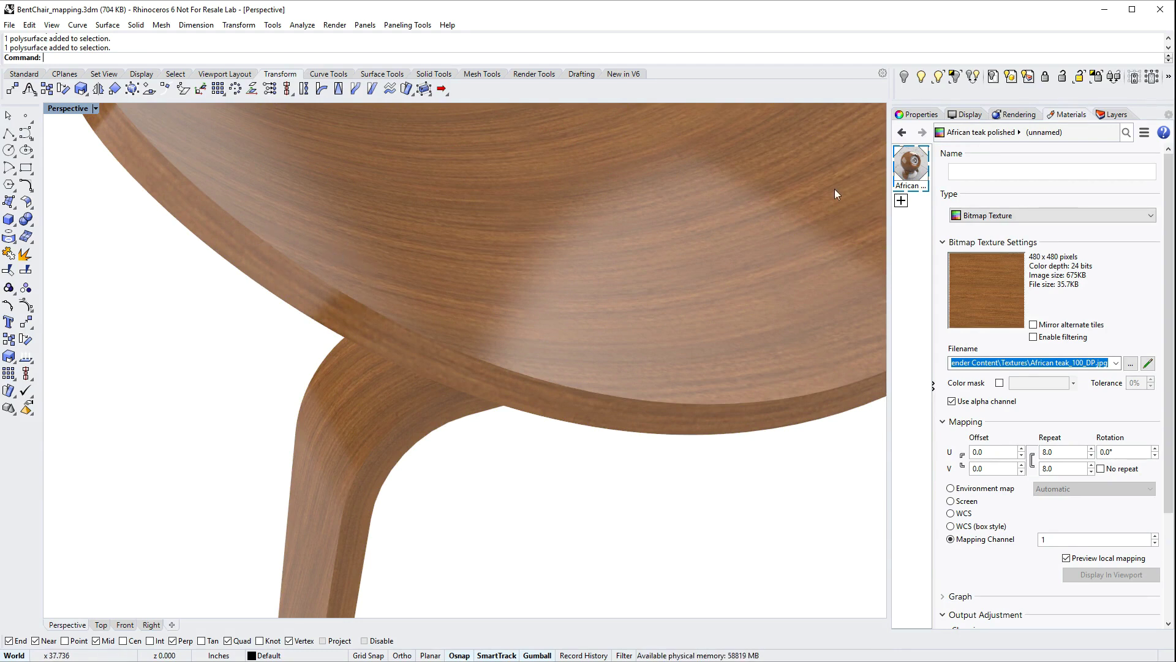
pyautogui.keyDown('shift'); pyautogui.click(381, 406); pyautogui.keyUp('shift')
pyautogui.click(917, 114)
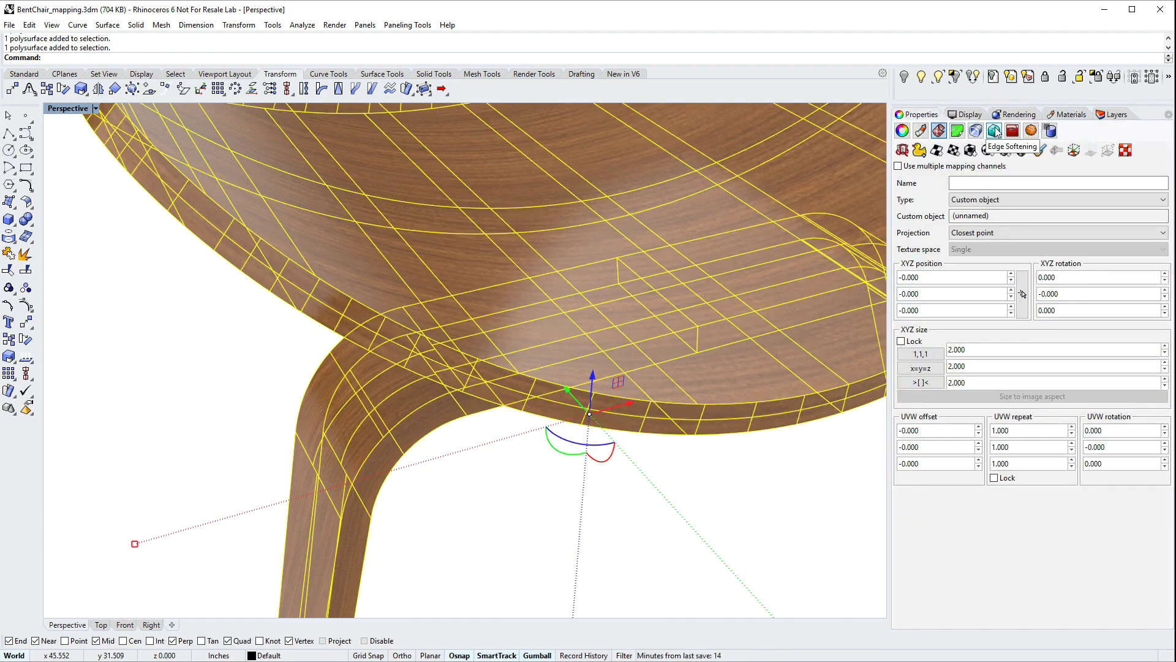
pyautogui.click(995, 131)
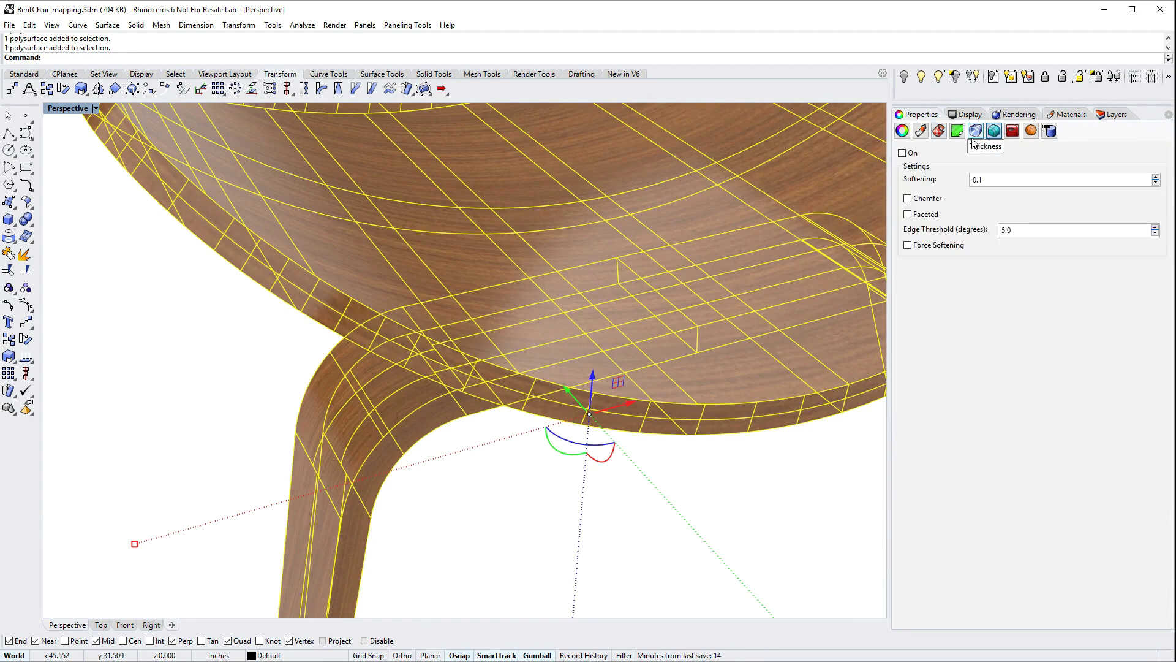
pyautogui.click(902, 152)
pyautogui.click(239, 399)
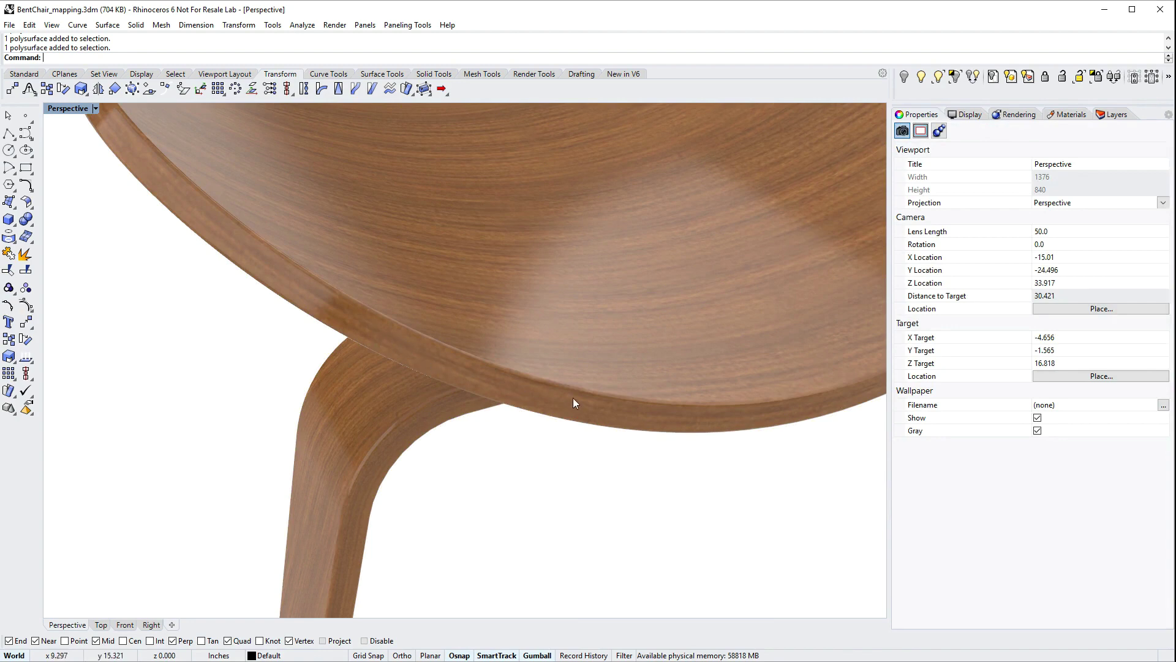
# Set the edge softening of the seat shell and front leg frame to 0.15.
pyautogui.click(576, 341)
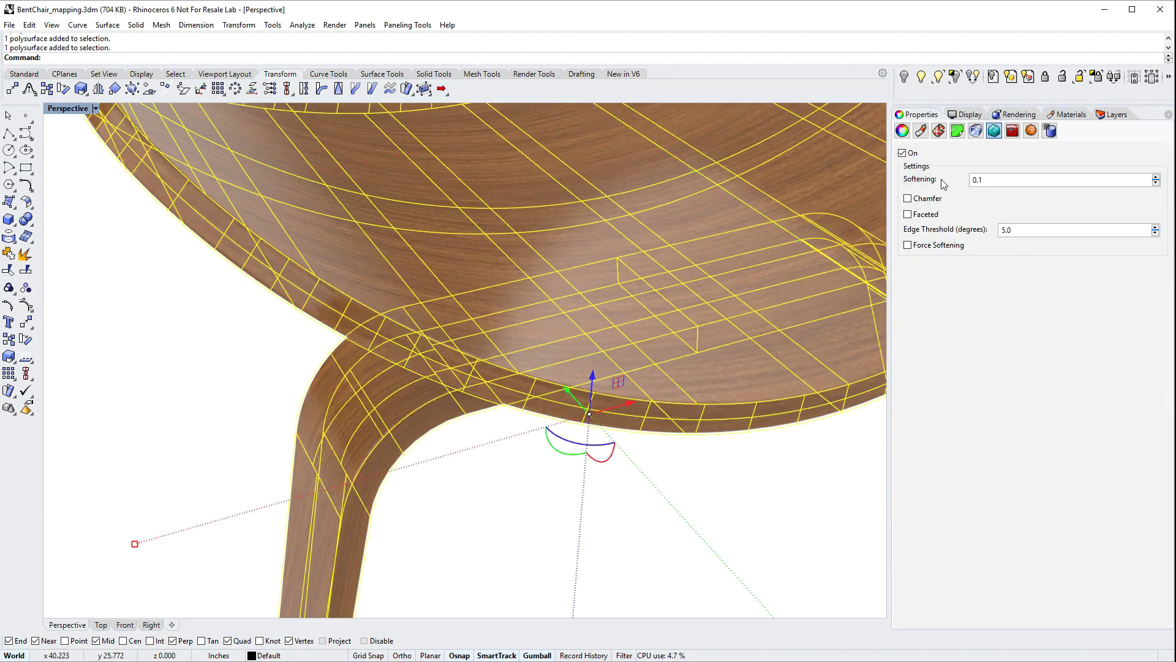
pyautogui.doubleClick(989, 184)
pyautogui.write('.15')
pyautogui.click(653, 494)
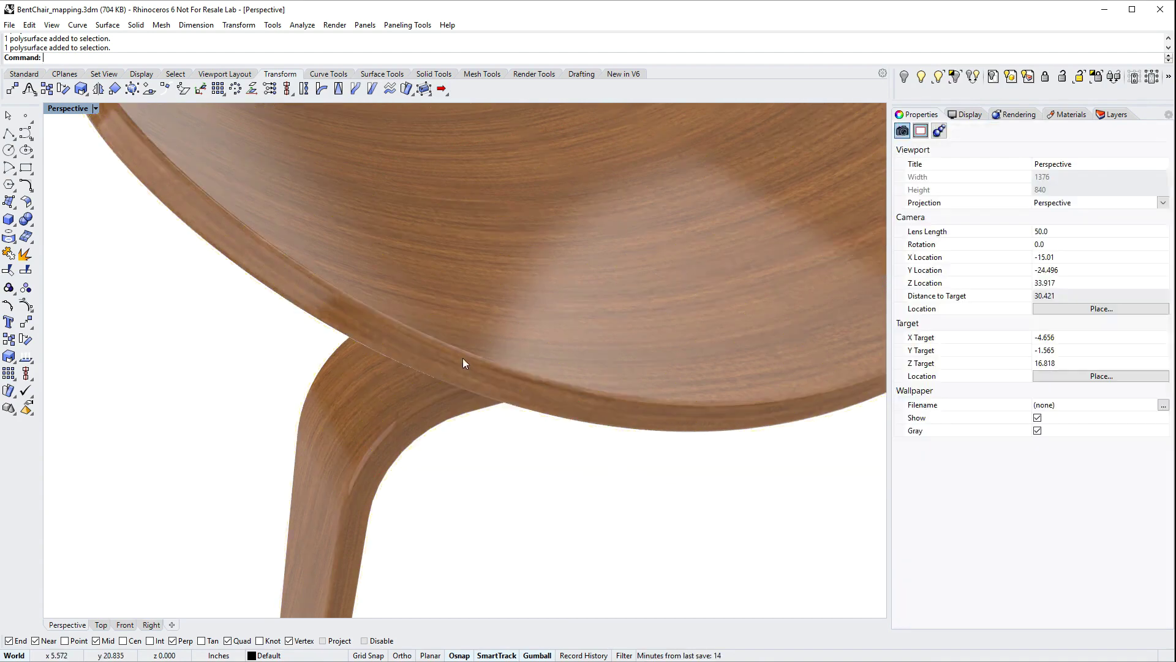
# Examine the softened edges and wood grain of the seat shell and leg frame from both sides and up close.
pyautogui.scroll(-5, 456, 377)
pyautogui.scroll(-2, 452, 385)
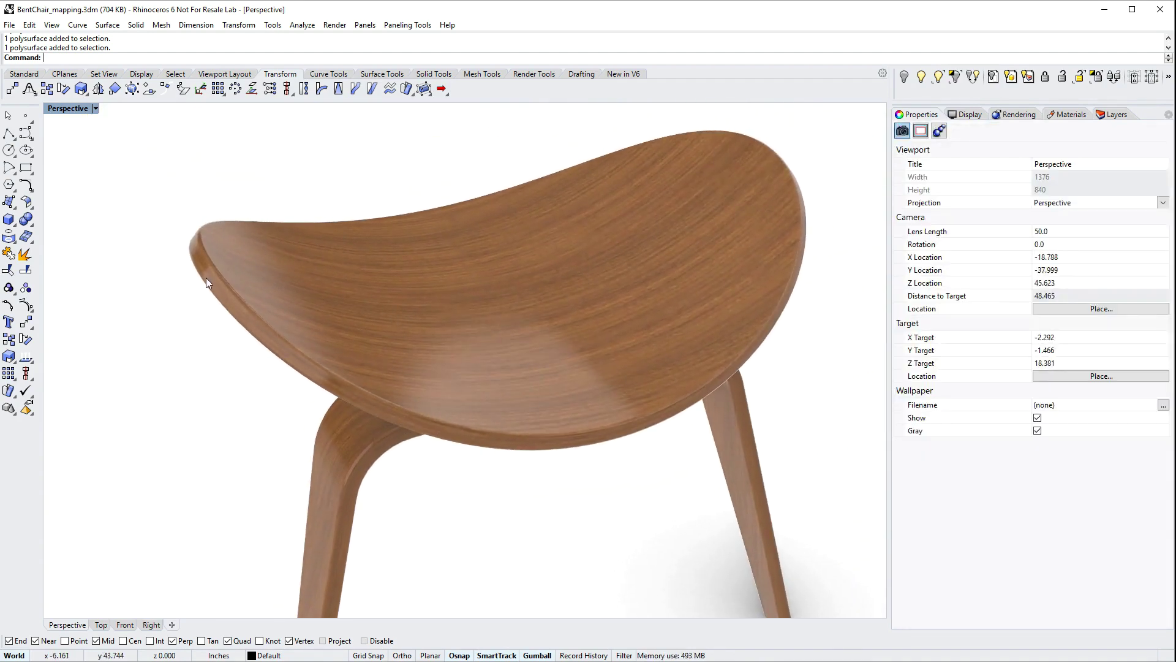
pyautogui.moveTo(290, 342); pyautogui.dragTo(326, 326, button='right')
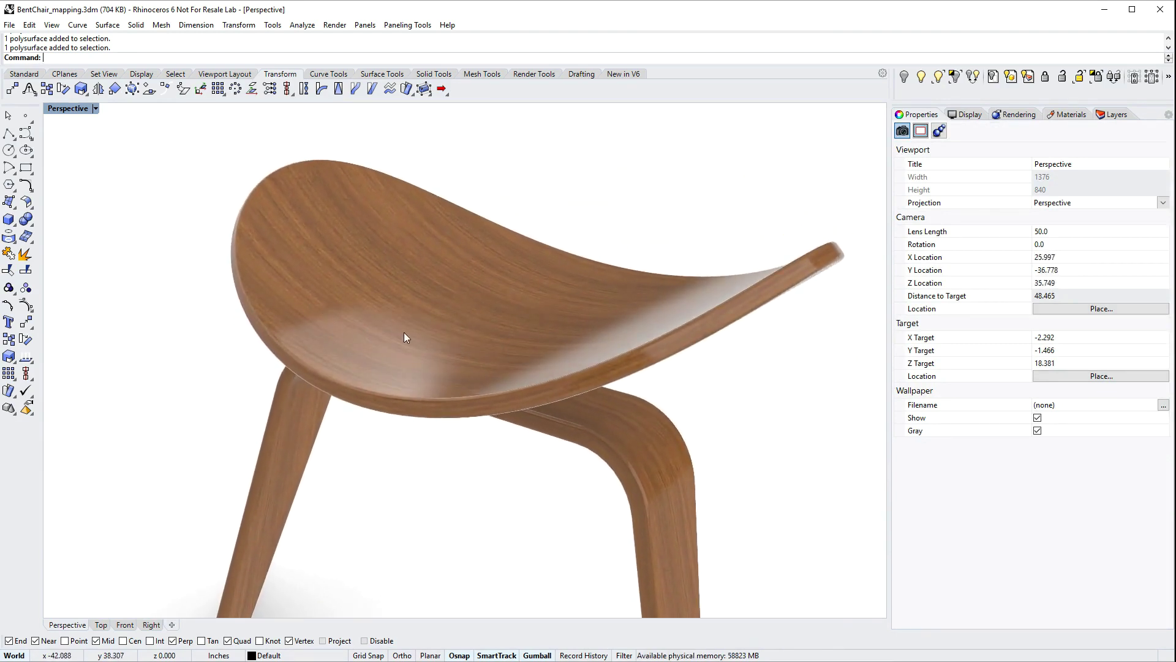
pyautogui.moveTo(404, 336); pyautogui.dragTo(435, 349, button='right')
pyautogui.scroll(-2, 340, 313)
pyautogui.scroll(5, 371, 344)
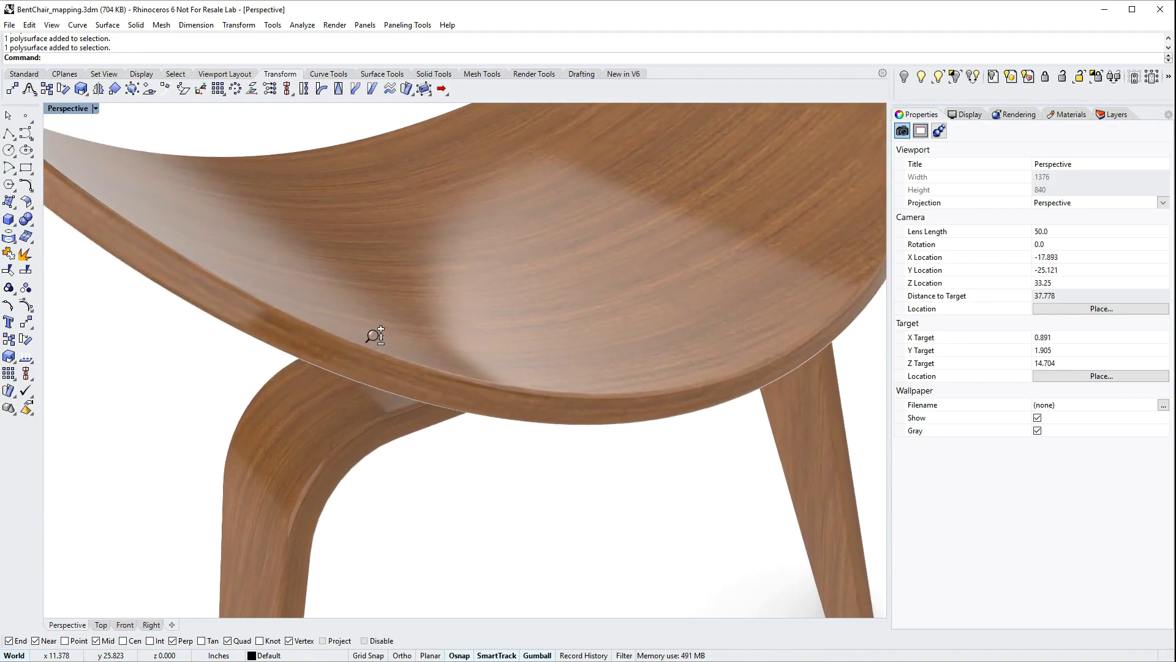